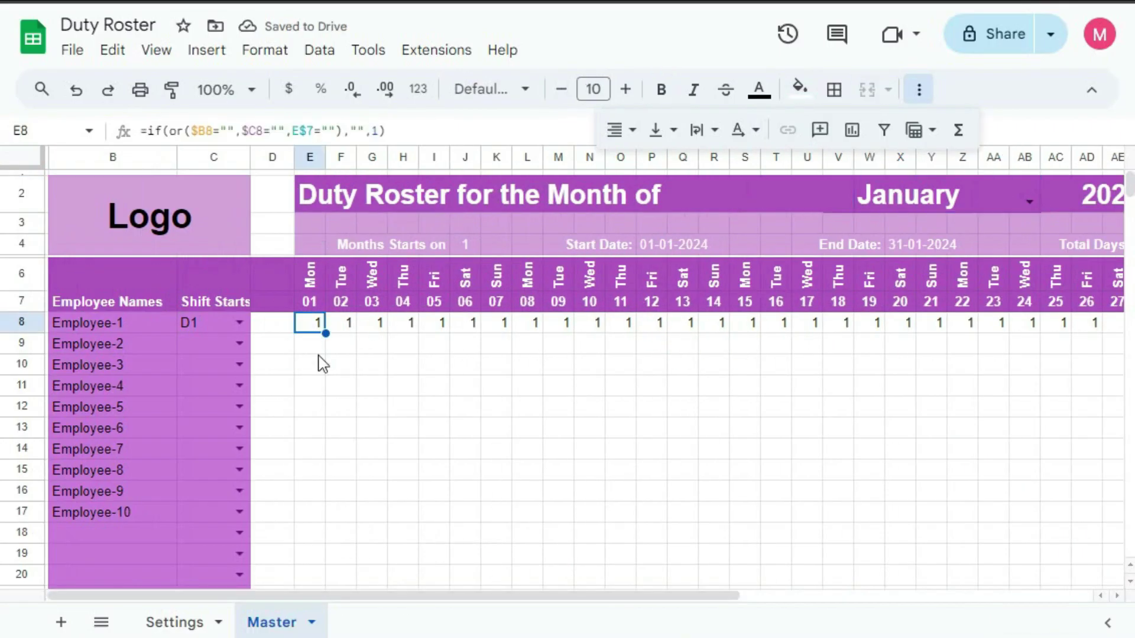
# Step: Extend the E8 formula to return C8 when D8 is blank, otherwise INDEX of S_ShiftLegends with an exact MATCH of D8
pyautogui.press('Return')
pyautogui.write('if(D8="",')
pyautogui.click(199, 324)
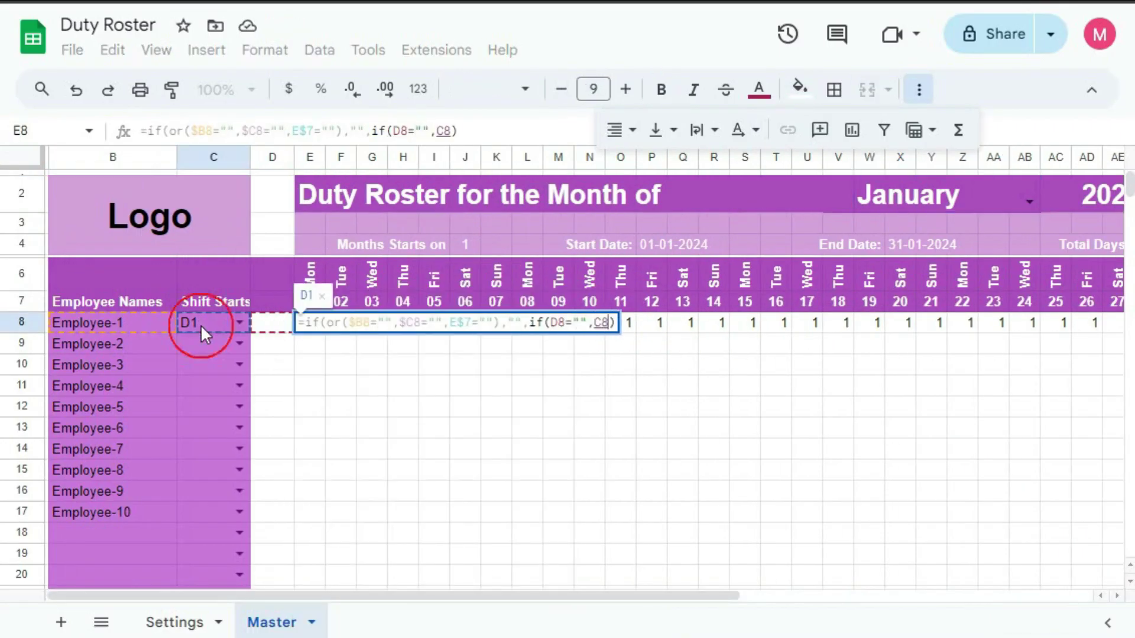
pyautogui.press('Return')
pyautogui.write(',INDEX(indirect(S_Sh')
pyautogui.write('iftLegends,MATCH(E8,S_Shift')
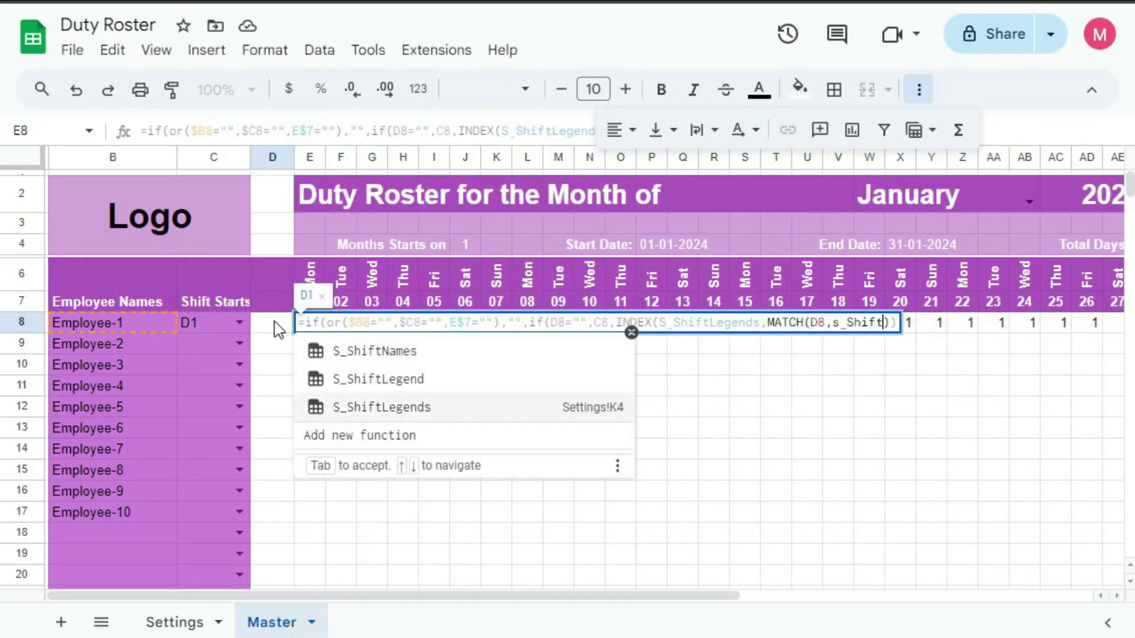
pyautogui.write('Legends,0))')
pyautogui.hotkey('ctrl', 'Return')
# Step: Wrap both S_ShiftLegends references in the roster formula in INDIRECT
pyautogui.click(686, 324)
pyautogui.write('indirect(')
pyautogui.click(858, 324)
pyautogui.write(')')
pyautogui.click(928, 324)
pyautogui.write('indirect(')
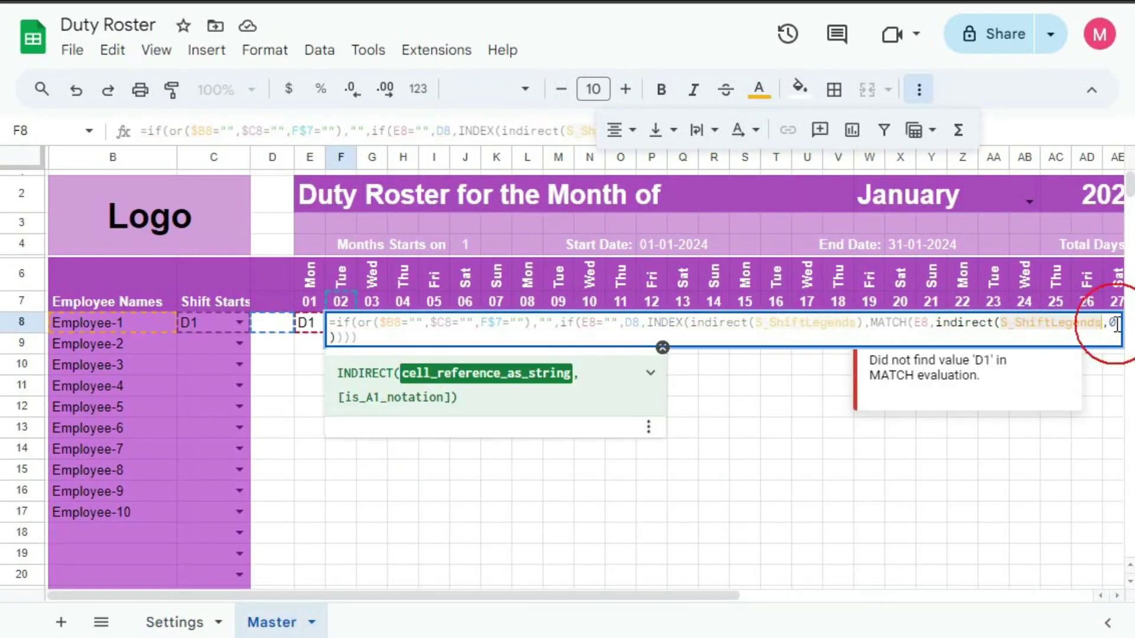
pyautogui.click(1117, 324)
pyautogui.write(')')
pyautogui.hotkey('ctrl', 'Return')
# Step: Make E8's INDEX position return to 1 when MATCH+1 exceeds counta(indirect(S_ShiftLegends)), and fill the formula across row 8
pyautogui.click(527, 323)
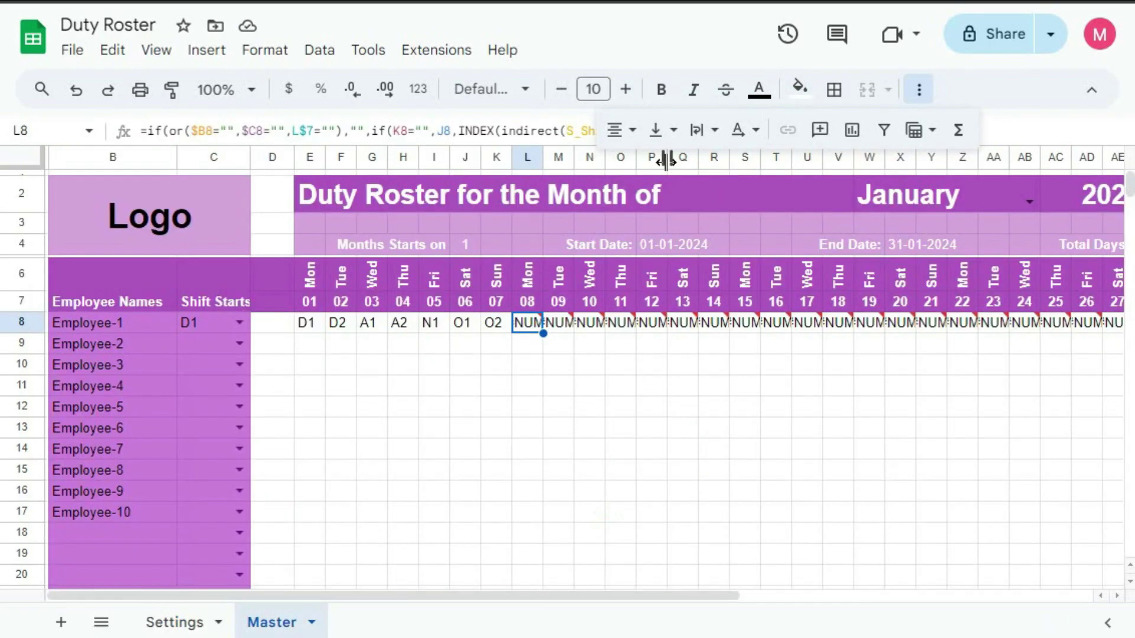
pyautogui.click(341, 323)
pyautogui.click(309, 323)
pyautogui.click(925, 144)
pyautogui.click(681, 131)
pyautogui.write('if(')
pyautogui.click(999, 131)
pyautogui.write('>counta(indirect(S_ShiftLegends))')
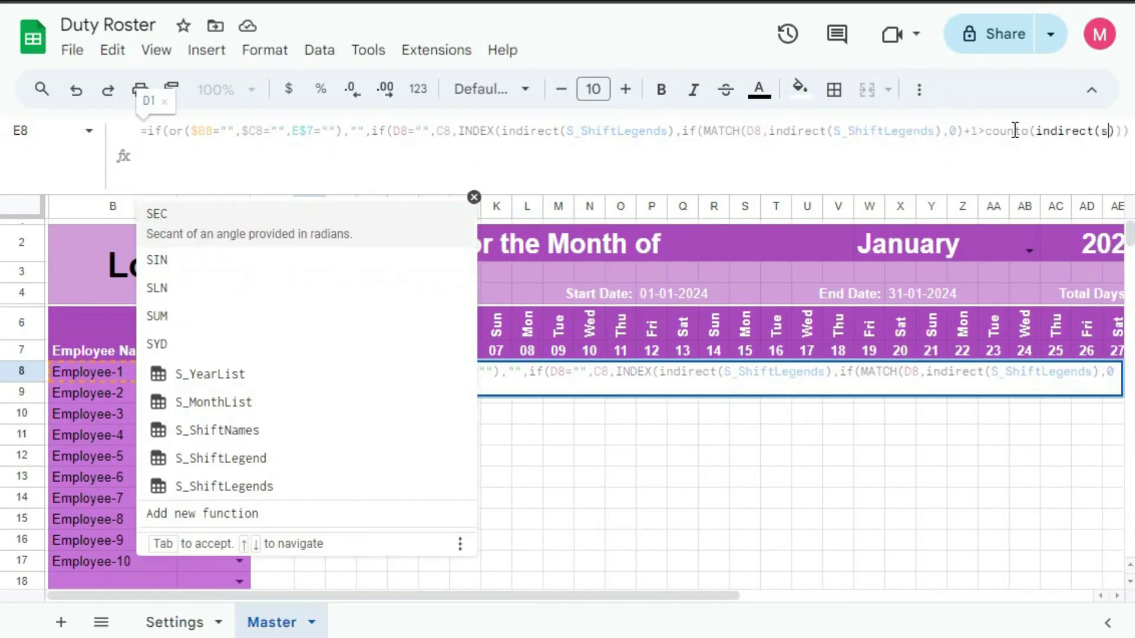
pyautogui.write(',1,')
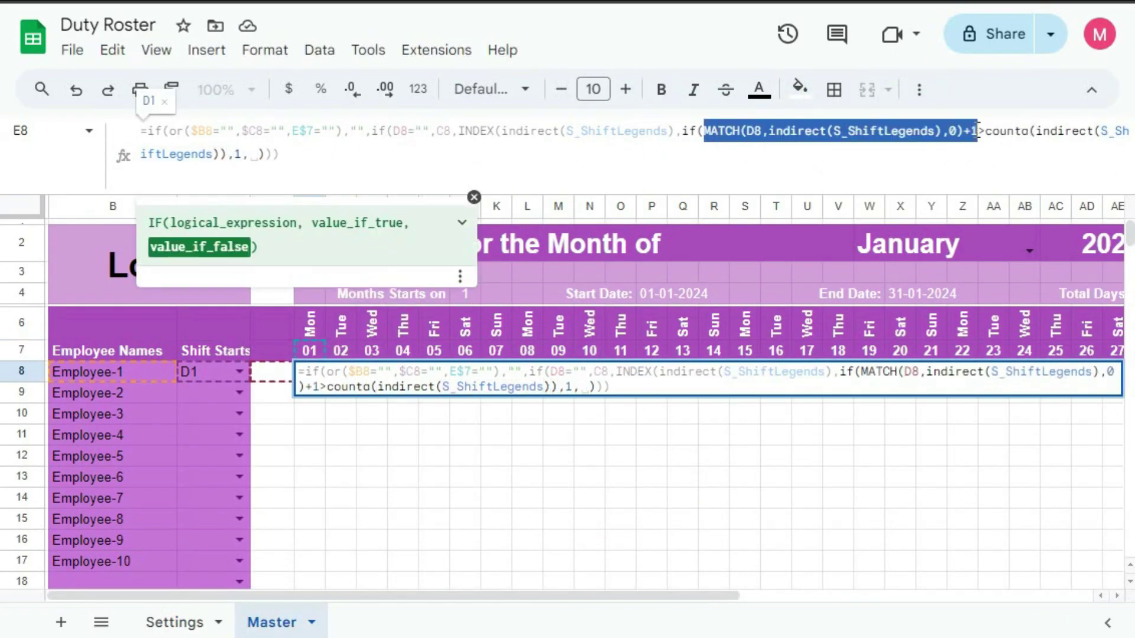
pyautogui.write('MATCH(D8,indirect(S_ShiftLegends),0)+1')
pyautogui.hotkey('ctrl', 'Return')
pyautogui.moveTo(324, 381); pyautogui.dragTo(1093, 382)
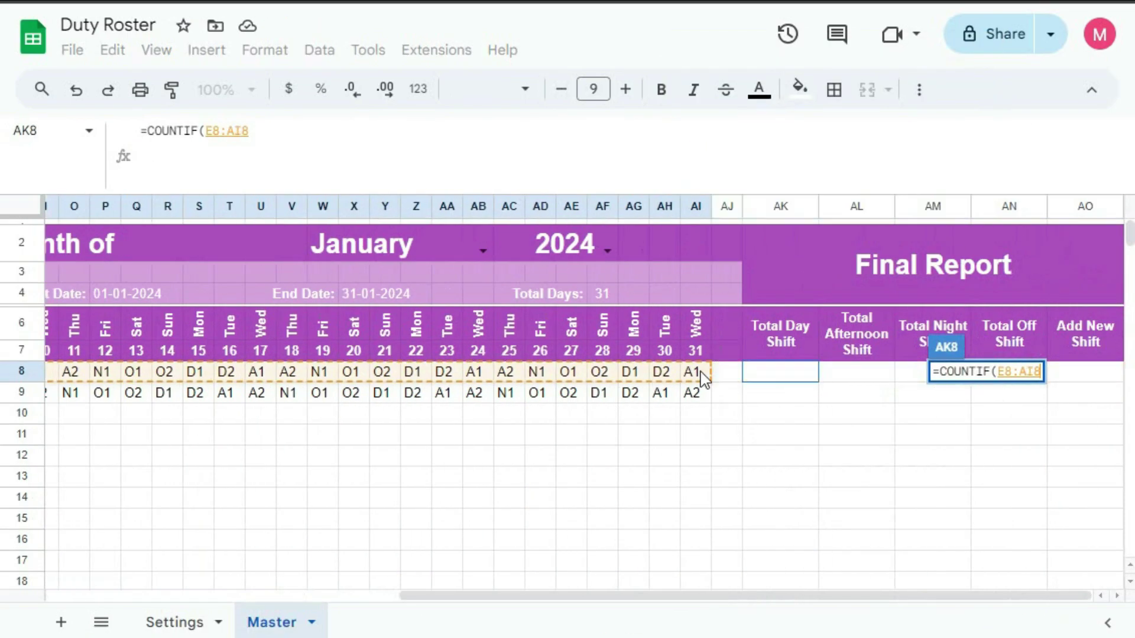
# Step: Count Employee-1's shifts over E8:AI8 in AK8:AN8 with COUNTIF criteria "D*", "A*", "N*" and "O*"
pyautogui.write(',"D*")')
pyautogui.press('Tab')
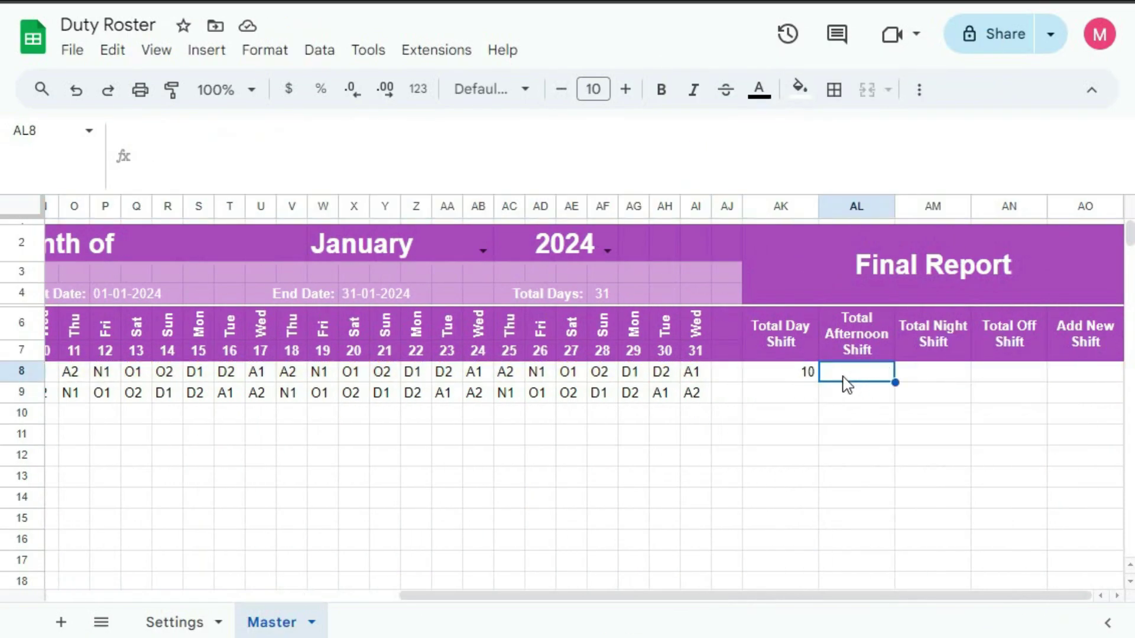
pyautogui.write('=COUNTIF(E8:AI8,"A*")')
pyautogui.press('Tab')
pyautogui.write('=COUNTIF(E8:AI8,"N*")')
pyautogui.press('Tab')
pyautogui.write('=COUNTIF(E8:AI8,"O*")')
pyautogui.press('Return')
# Step: Fill the AK8:AN8 shift counts down the Final Report columns
pyautogui.press('Up')
pyautogui.hotkey('shift', 'Left')
pyautogui.hotkey('shift', 'Left')
pyautogui.hotkey('shift', 'Left')
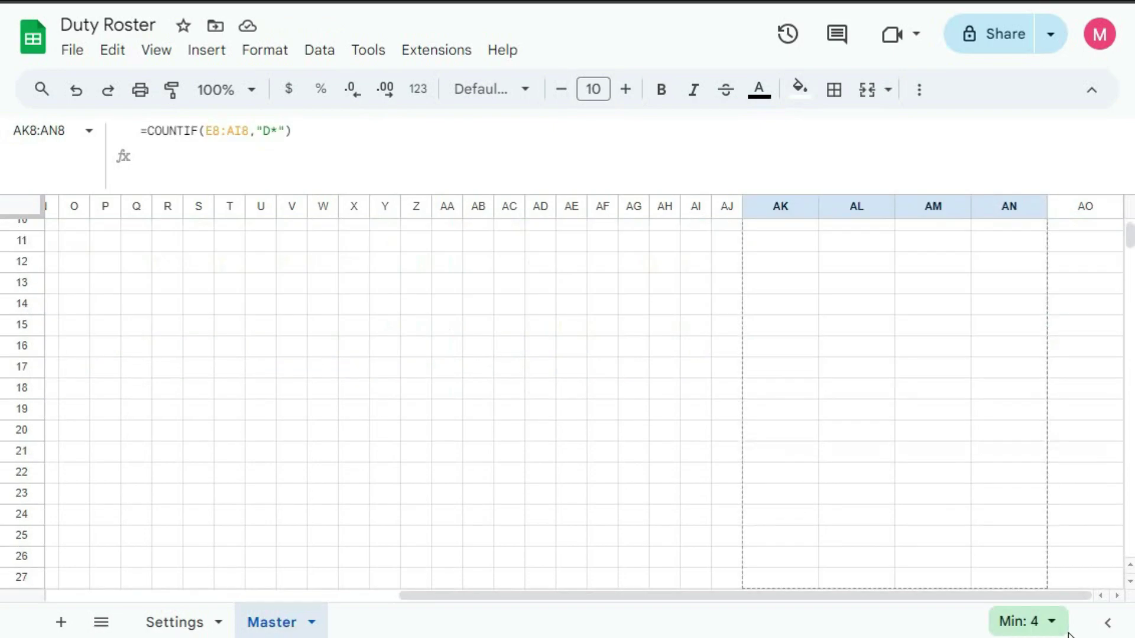
pyautogui.hotkey('ctrl', 'shift', 'Down')
pyautogui.hotkey('ctrl', 'd')
# Step: Wrap the Final Report COUNTIF formulas in IF(E8="","",…) and fill them down the columns
pyautogui.press('F2')
pyautogui.write('IF(')
pyautogui.press('Escape')
pyautogui.press('Down')
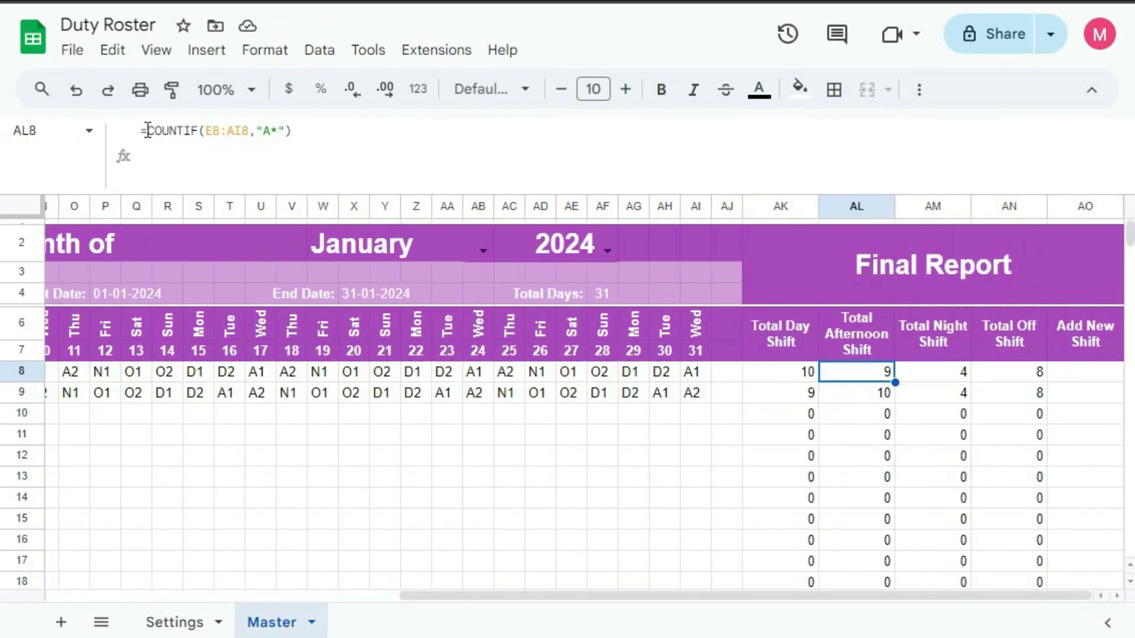
pyautogui.write('IF(E8="","",')
pyautogui.press('Return')
pyautogui.hotkey('ctrl', 'shift', 'Down')
pyautogui.hotkey('ctrl', 'd')
# Step: Count D*, A*, N* and O* shifts over E$8:E$107 in E109:E112 with COUNTIF, and fill the formulas across to column AI
pyautogui.write('=COUNTIF(E1:AB107')
pyautogui.press('Return')
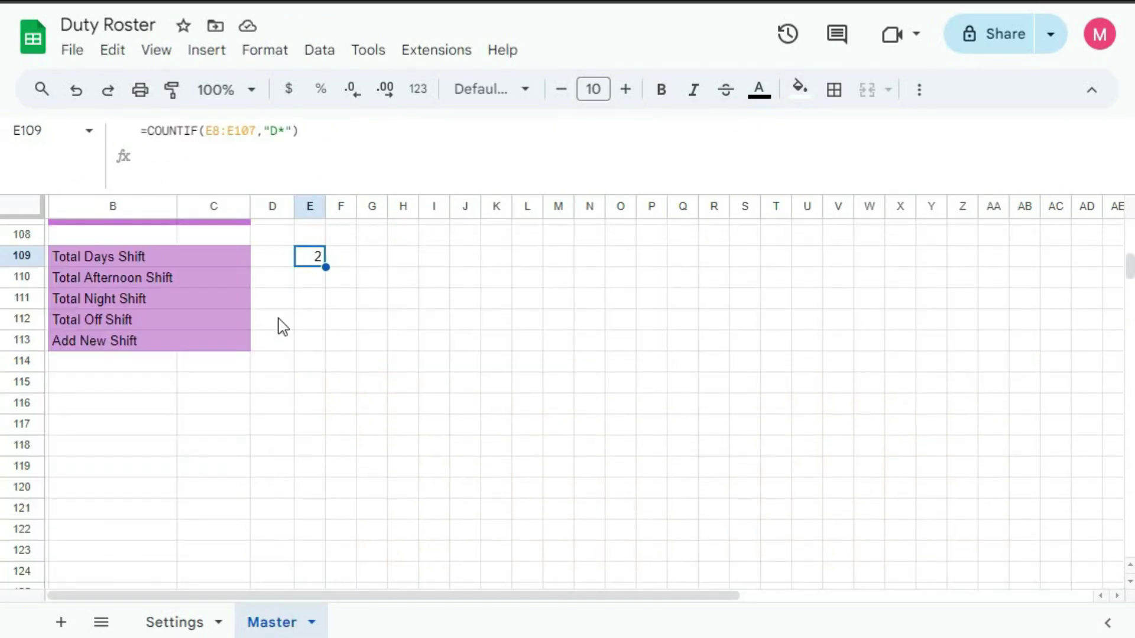
pyautogui.click(180, 137)
pyautogui.hotkey('ctrl', 'v')
pyautogui.write('A')
pyautogui.press('Return')
pyautogui.hotkey('ctrl', 'v')
pyautogui.write('N')
pyautogui.press('Return')
pyautogui.write('O')
pyautogui.press('Return')
pyautogui.moveTo(318, 256); pyautogui.dragTo(711, 331)
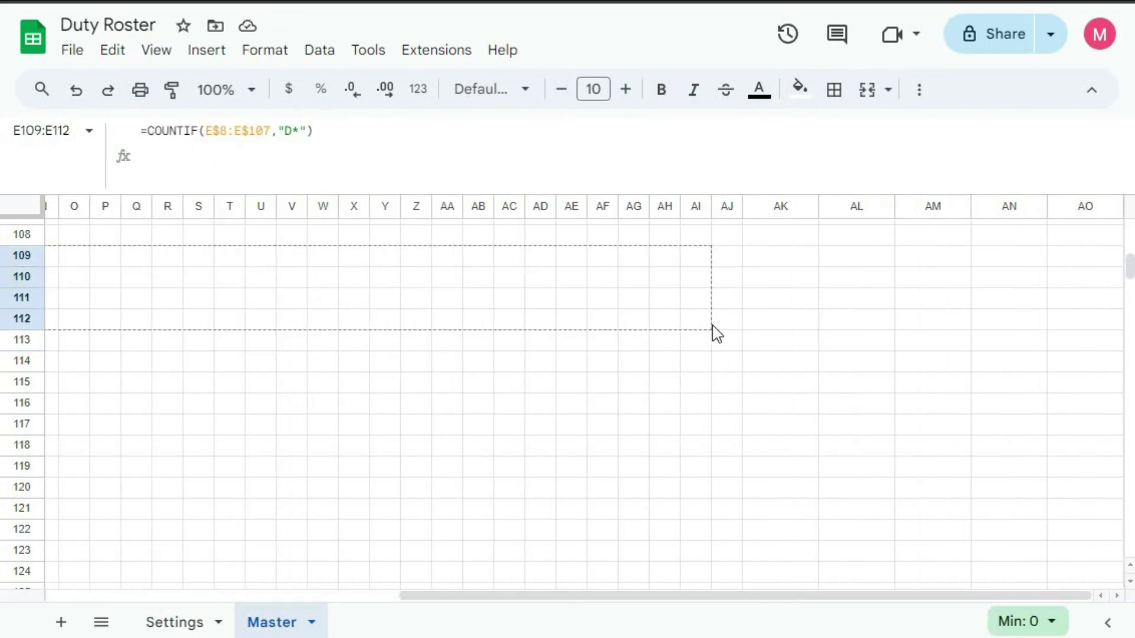
pyautogui.hotkey('ctrl', 'r')
# Step: Add a conditional format rule to E8:AI107 with formula =left(E8,1)="D" and a green fill
pyautogui.click(919, 89)
pyautogui.click(140, 372)
pyautogui.hotkey('ctrl', 'shift', 'Right')
pyautogui.hotkey('ctrl', 'shift', 'Down')
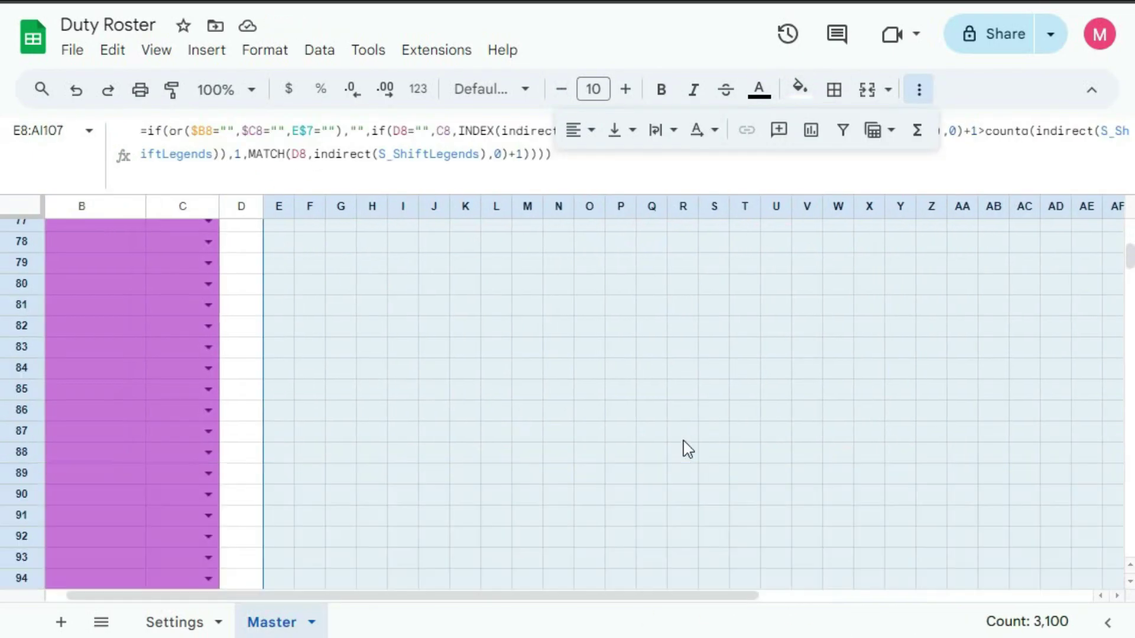
pyautogui.click(264, 50)
pyautogui.click(950, 362)
pyautogui.write('=left(E8,1)="D"')
pyautogui.click(993, 526)
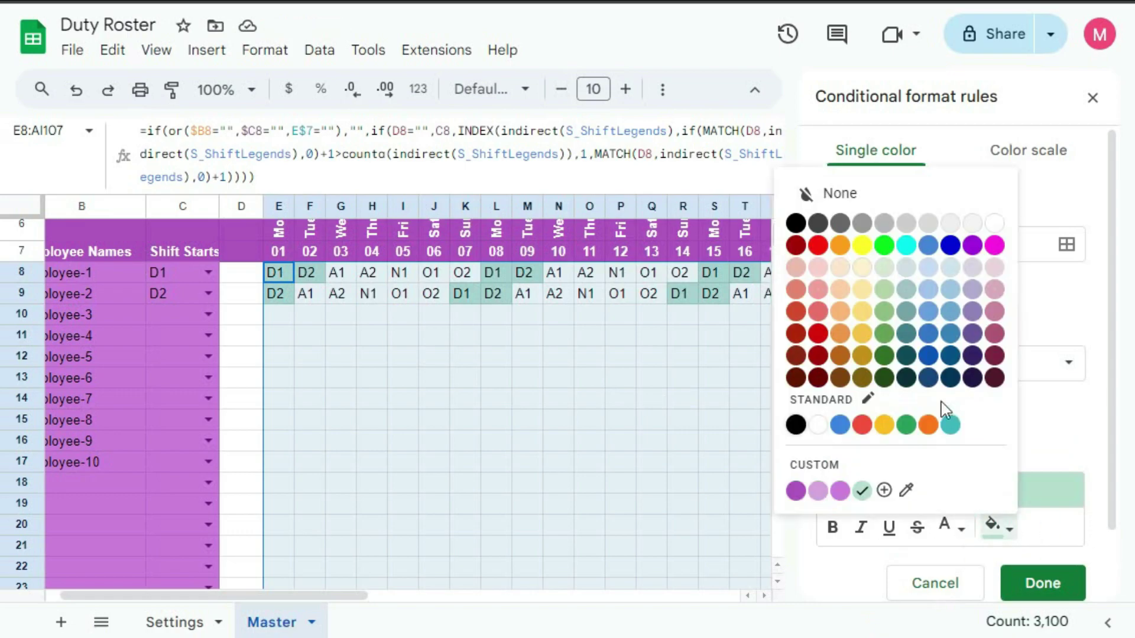
pyautogui.click(943, 414)
pyautogui.click(1043, 583)
# Step: Add a conditional format rule for E8:AI107 with formula =left(E8,1)="A" and a light yellow fill
pyautogui.click(904, 310)
pyautogui.write('=left(E8,1)="A"')
pyautogui.click(993, 526)
pyautogui.click(1042, 584)
# Step: Add a conditional format rule for E8:AI107 with formula =left(E8,1)="N" and a blue fill
pyautogui.click(928, 298)
pyautogui.write('=left(E8,1)=')
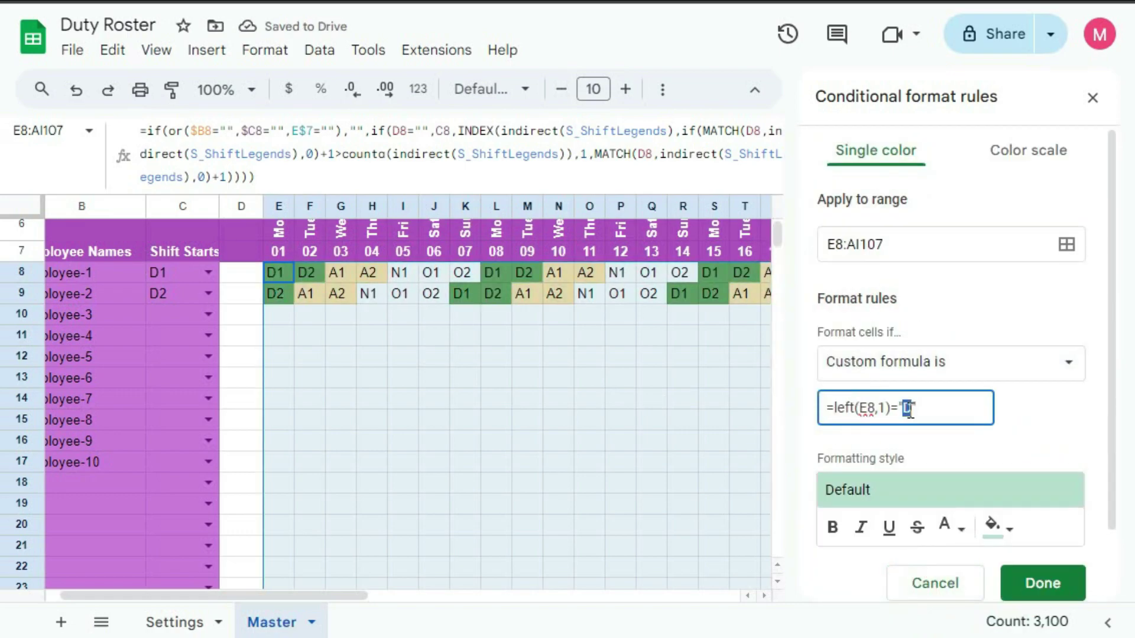
pyautogui.write('"N"')
pyautogui.click(1042, 583)
# Step: Add a conditional format rule for E8:AI107 with formula =left(E8,1)="O" and a light red fill
pyautogui.click(951, 362)
pyautogui.write('=left(E8,1)="O"')
pyautogui.click(816, 291)
pyautogui.click(1042, 584)
# Step: Apply black borders to all roster cells from E8 through column AI and shrink the formula area to one line
pyautogui.scroll(-10, 590, 394)
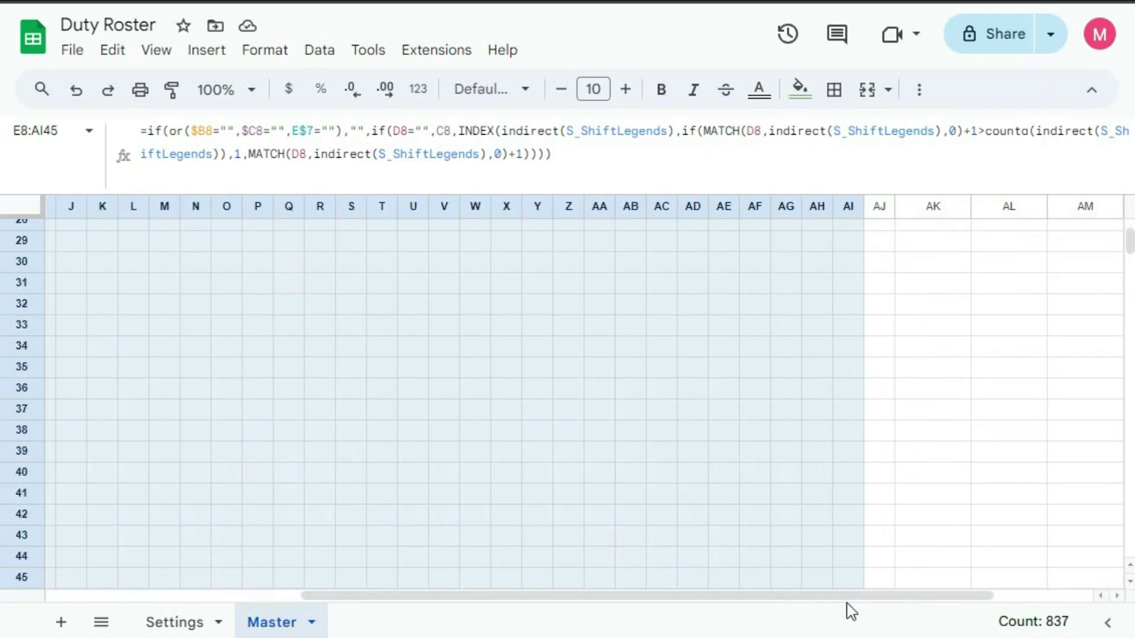
pyautogui.click(834, 90)
pyautogui.click(844, 131)
pyautogui.click(677, 506)
pyautogui.click(1094, 96)
pyautogui.click(993, 456)
pyautogui.moveTo(433, 190); pyautogui.dragTo(433, 142)
# Step: Choose A2 as Employee-4's starting shift and clear the Shift Starts cells from C8 down
pyautogui.click(239, 386)
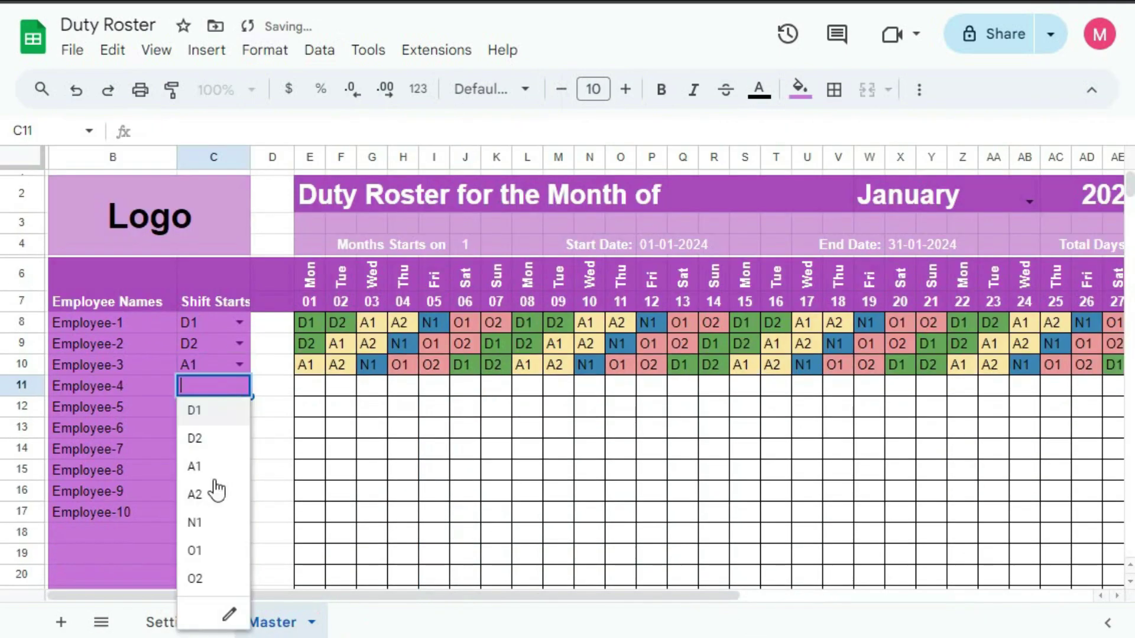
pyautogui.click(216, 495)
pyautogui.moveTo(213, 323); pyautogui.dragTo(212, 574)
pyautogui.press('Delete')
# Step: Set Employee-1's starting shift in C8 to D1
pyautogui.click(309, 322)
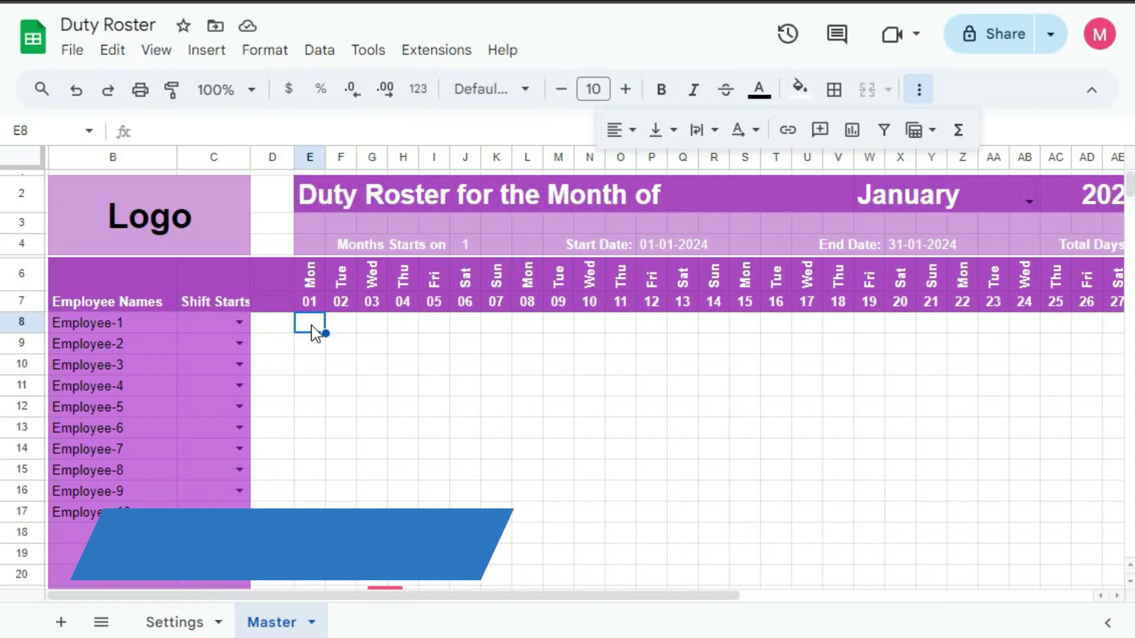
pyautogui.click(242, 321)
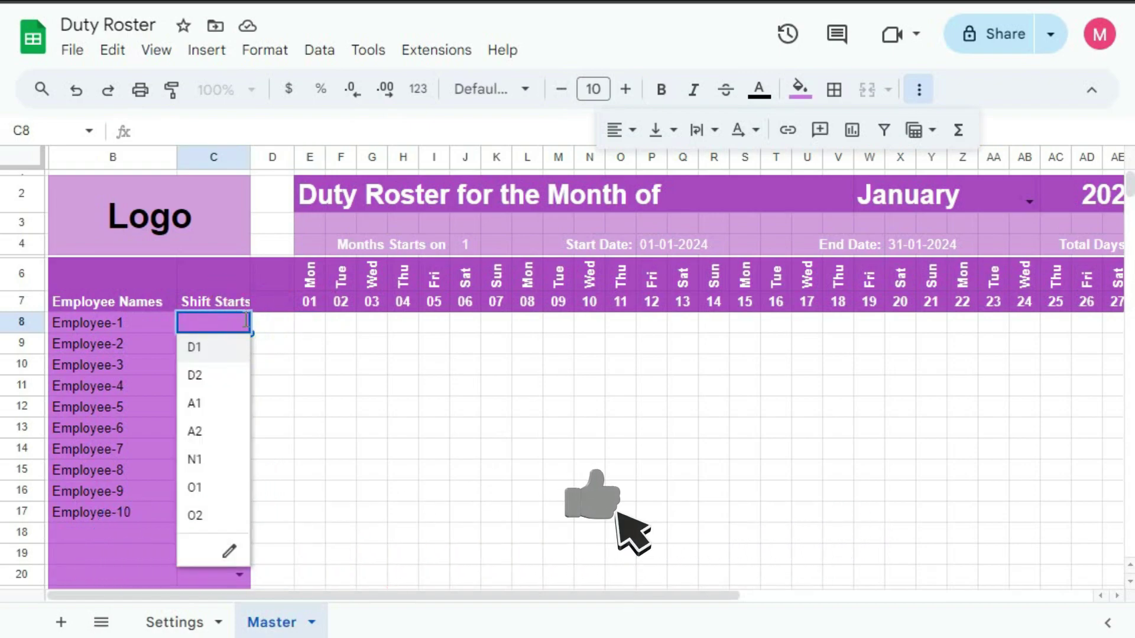
pyautogui.click(210, 347)
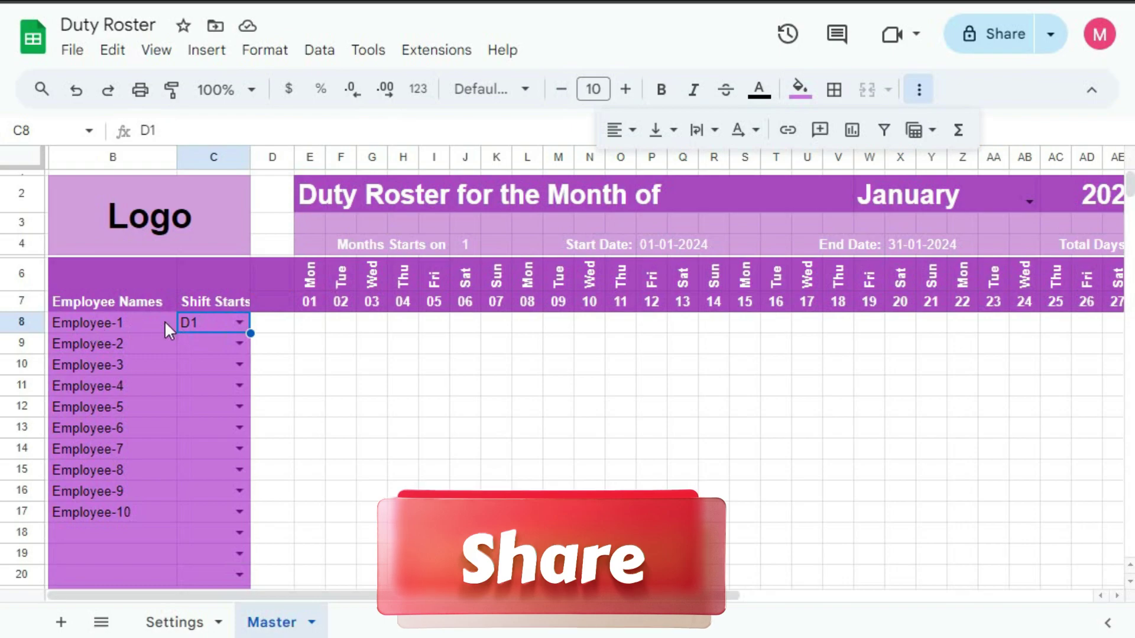
# Step: Begin an IF(OR( formula in E8 with the employee name blank check $B8=""
pyautogui.click(305, 328)
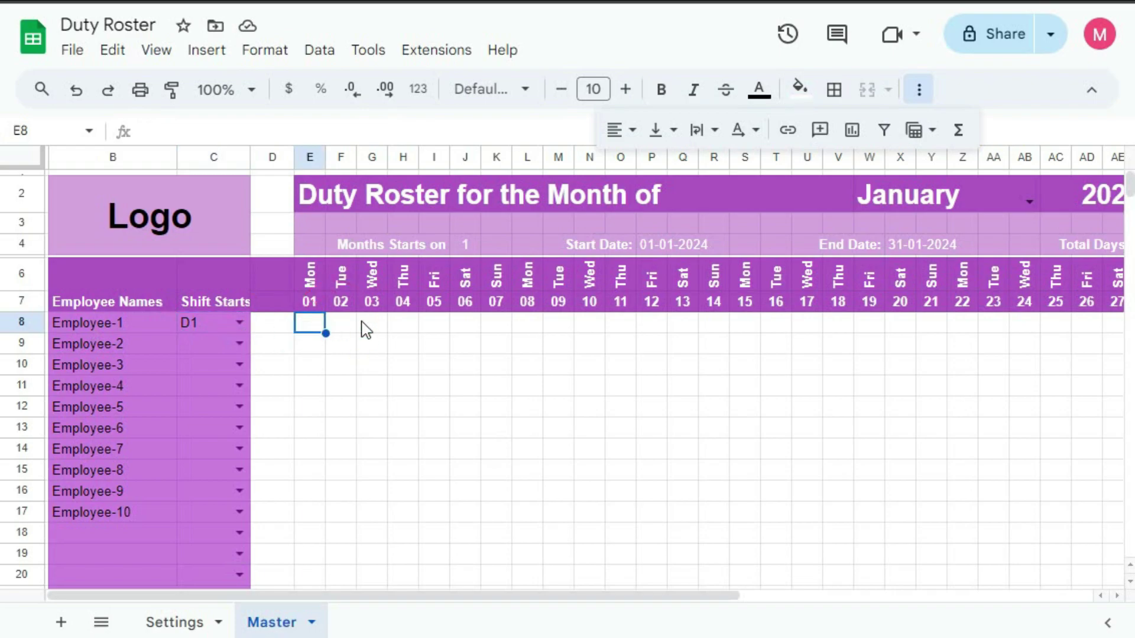
pyautogui.write('=')
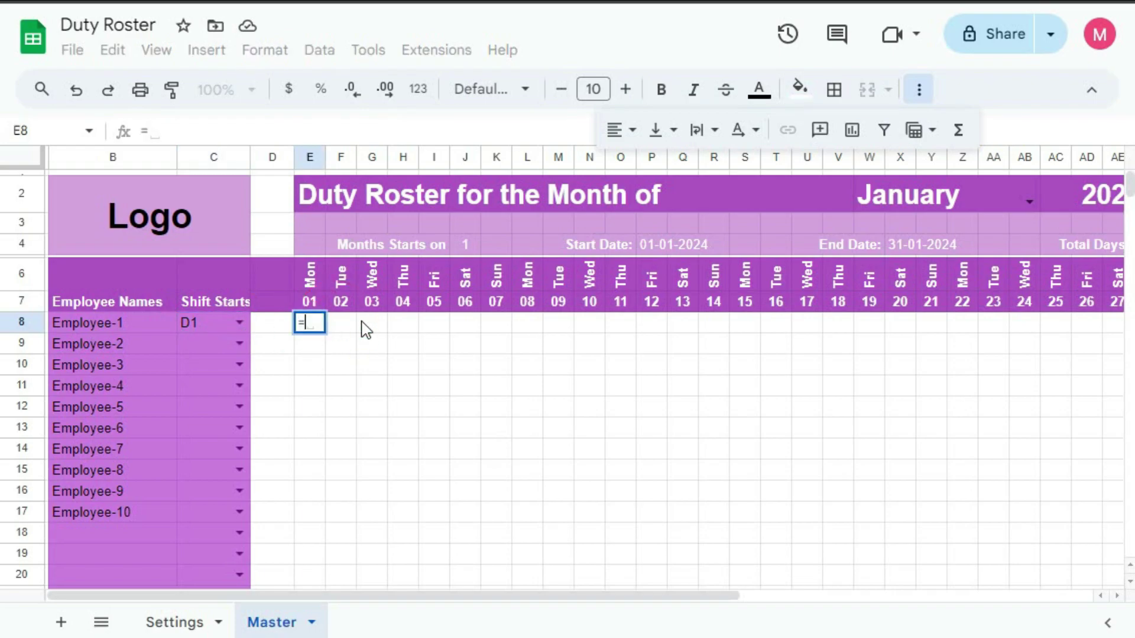
pyautogui.write('if(or')
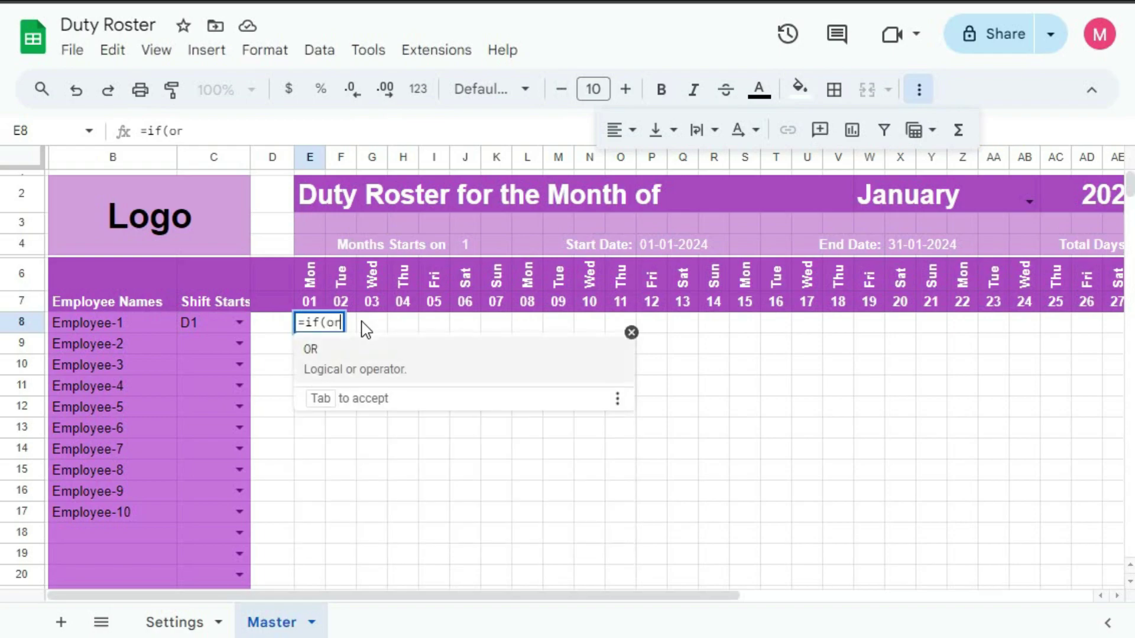
pyautogui.write('(')
pyautogui.click(100, 322)
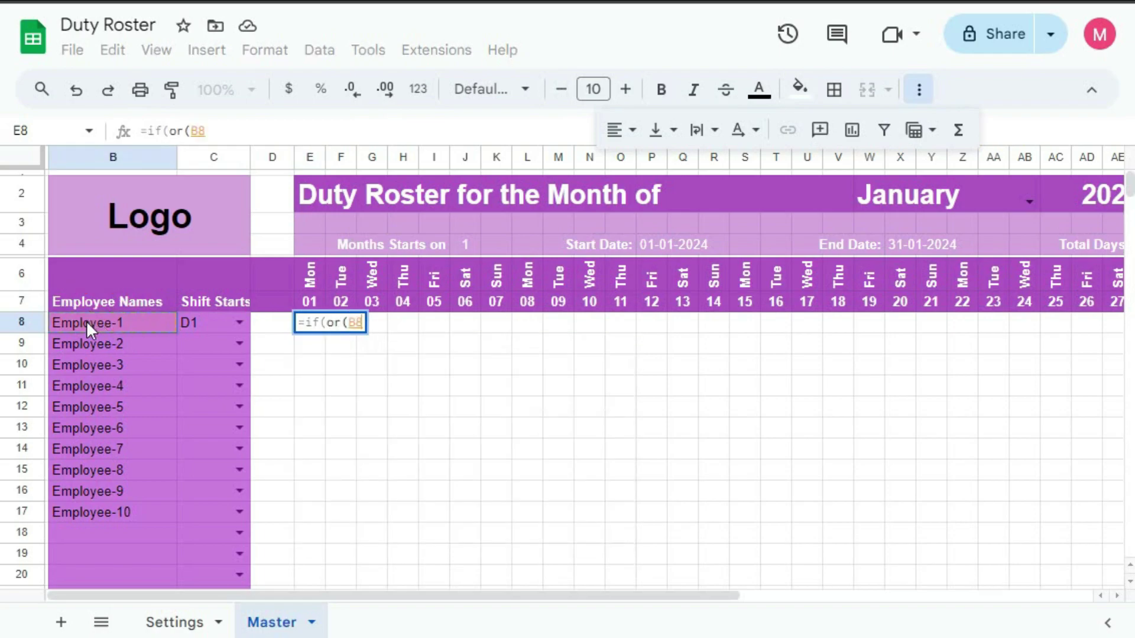
pyautogui.press('F4')
pyautogui.write('=""')
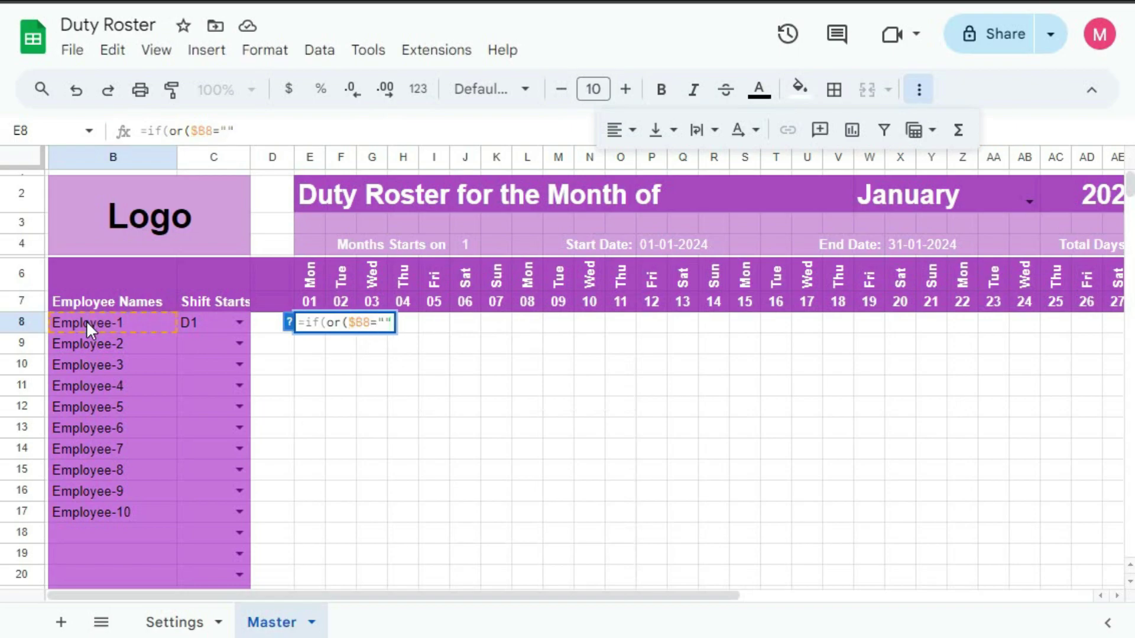
# Step: Add the starting shift blank check $C8="" to the OR test in E8
pyautogui.write(',')
pyautogui.click(200, 324)
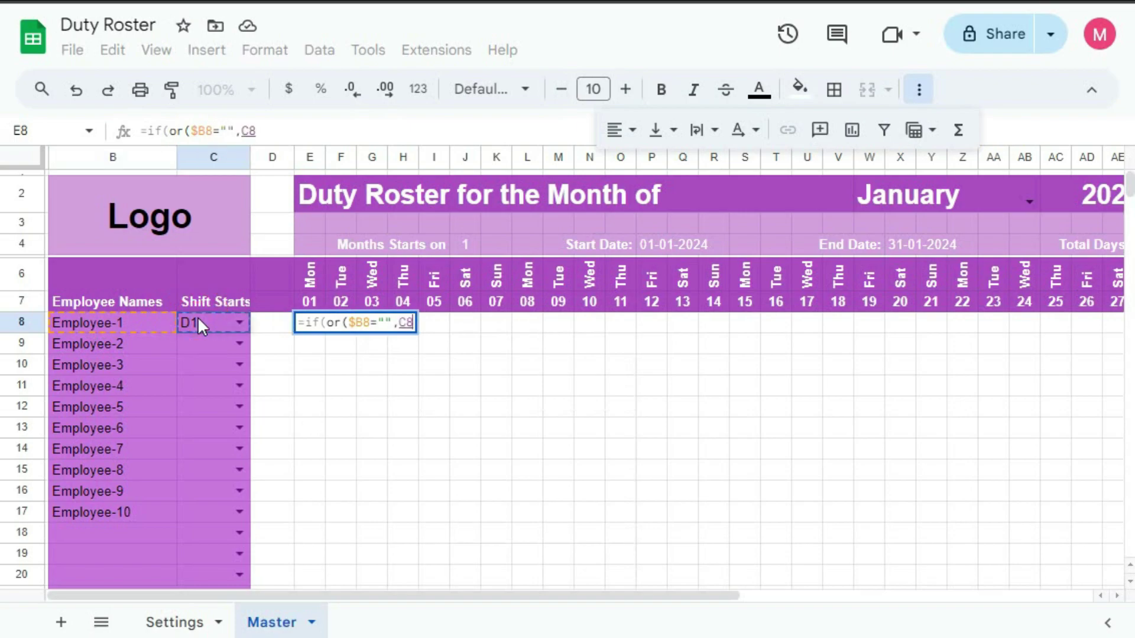
pyautogui.press('F4')
pyautogui.press('F4')
pyautogui.press('F4')
pyautogui.write('="",')
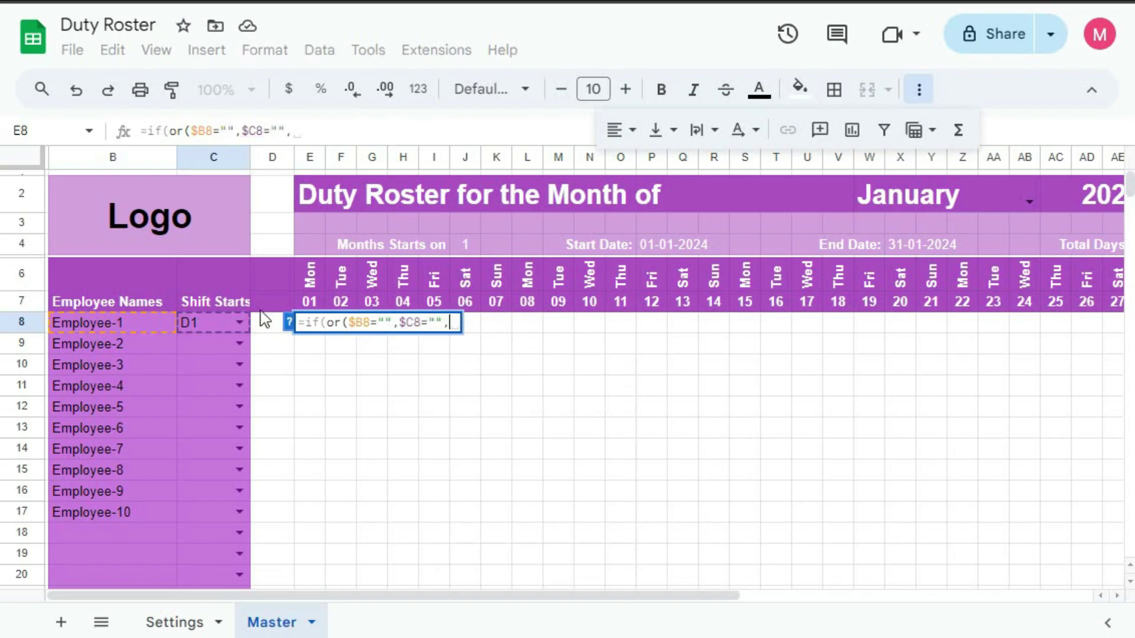
# Step: Add the date blank check E$7="" as the last condition and close the OR test in E8
pyautogui.click(308, 302)
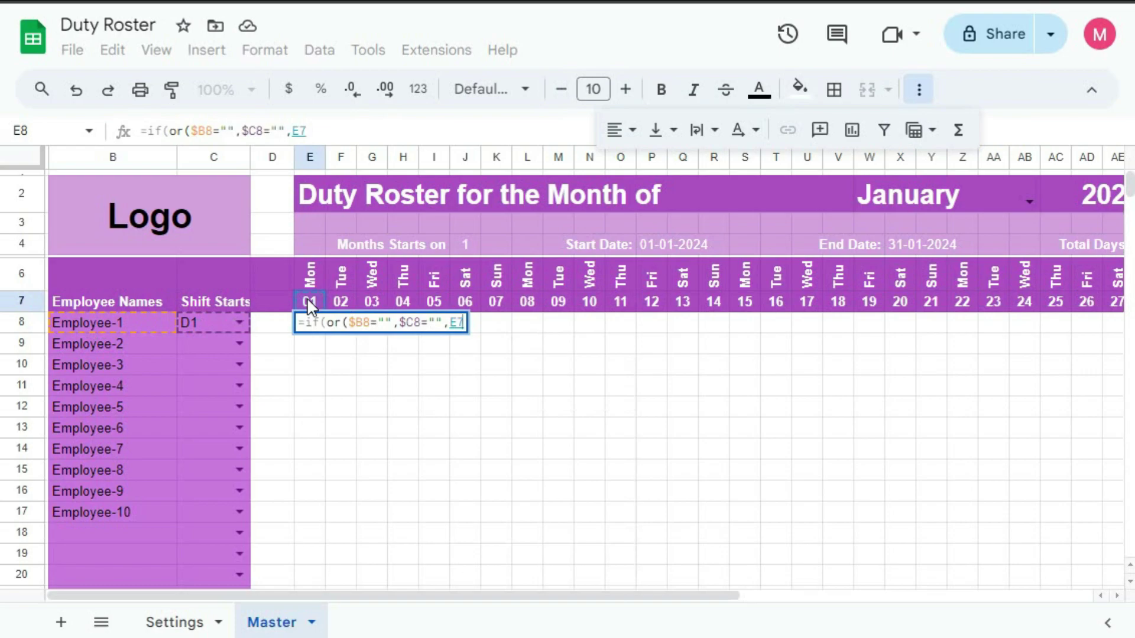
pyautogui.press('F4')
pyautogui.write('="")')
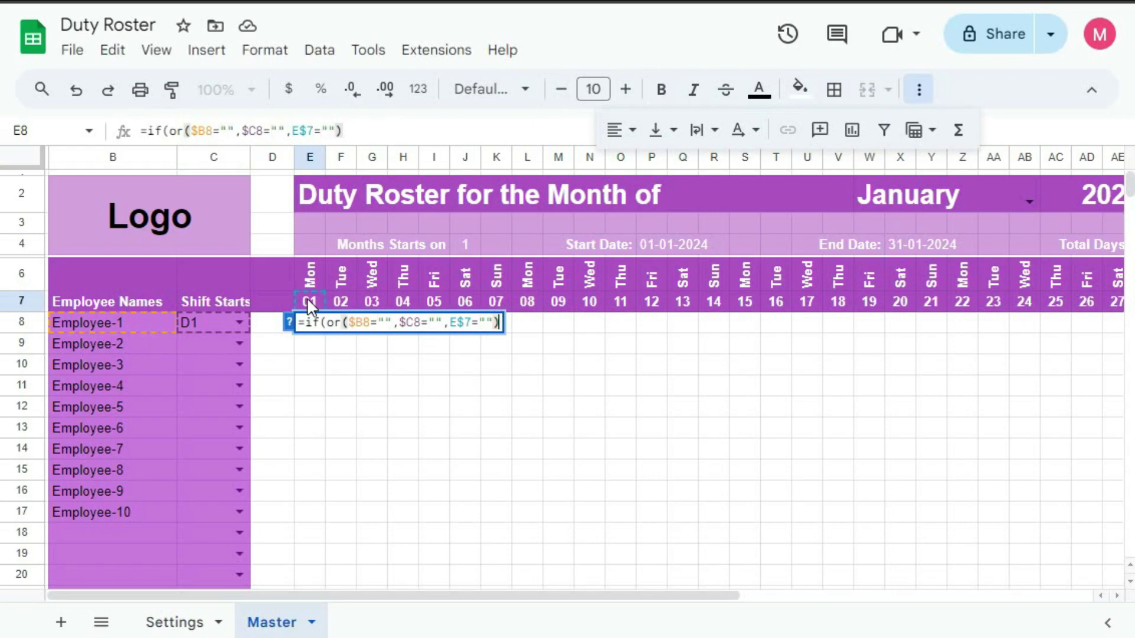
# Step: Complete the E8 IF formula with "" as both the true and false results, and reselect the cell
pyautogui.write(',""')
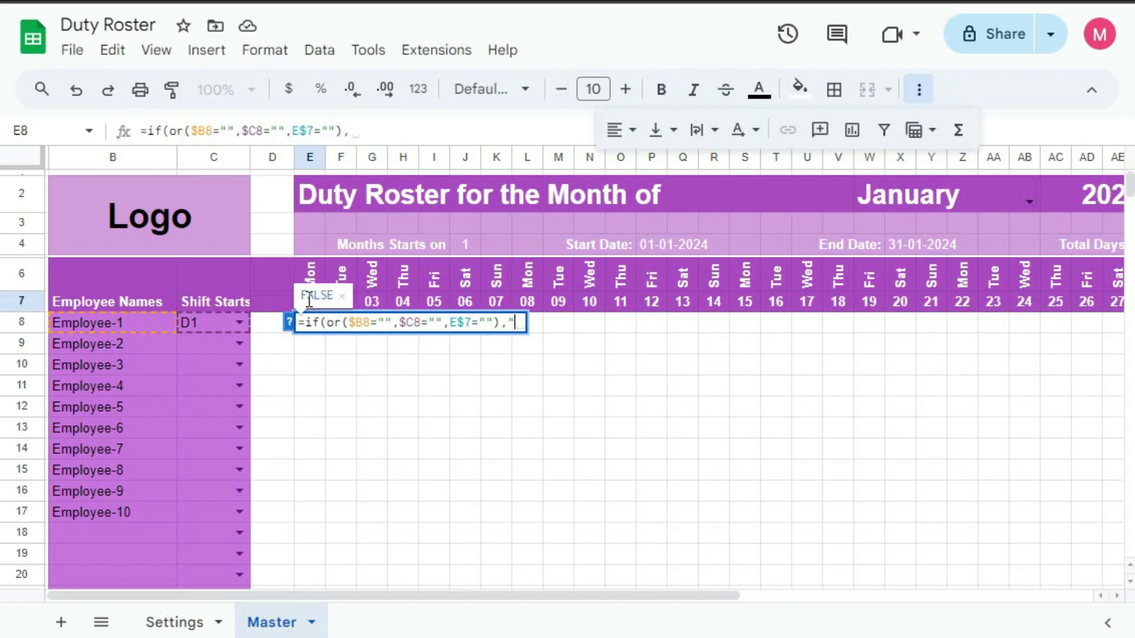
pyautogui.write(',')
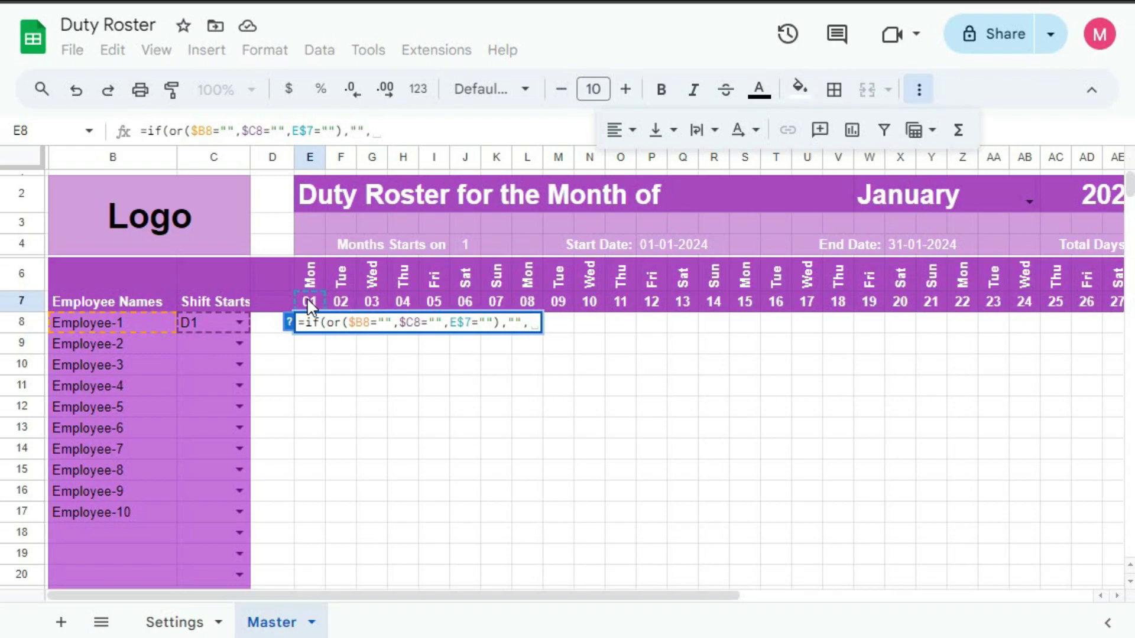
pyautogui.write('""')
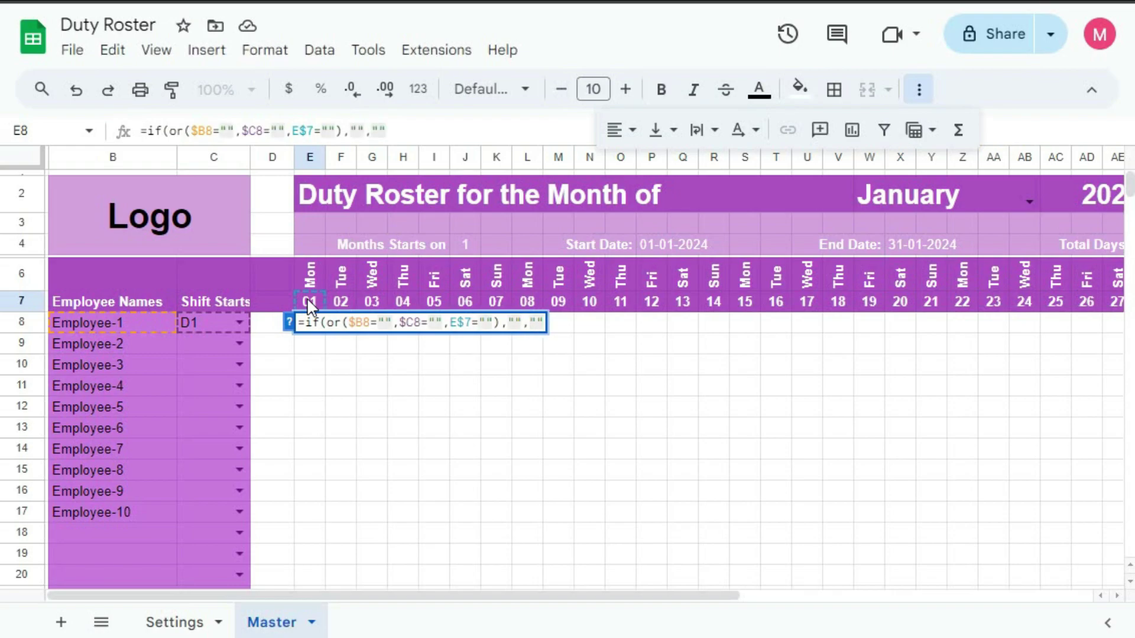
pyautogui.write(')')
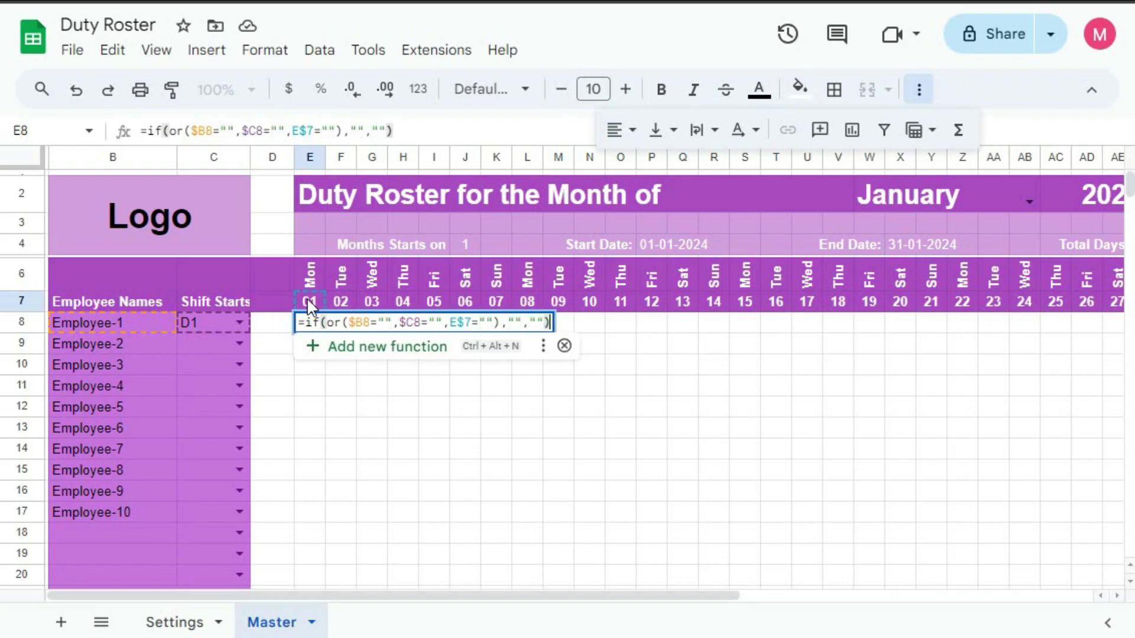
pyautogui.press('Return')
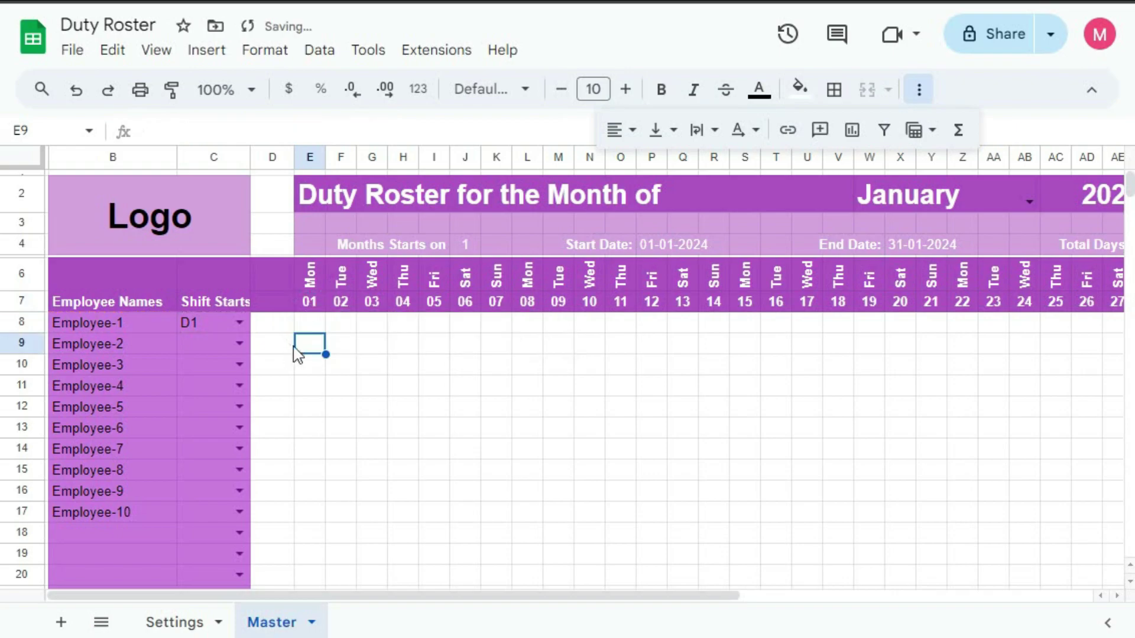
pyautogui.click(311, 322)
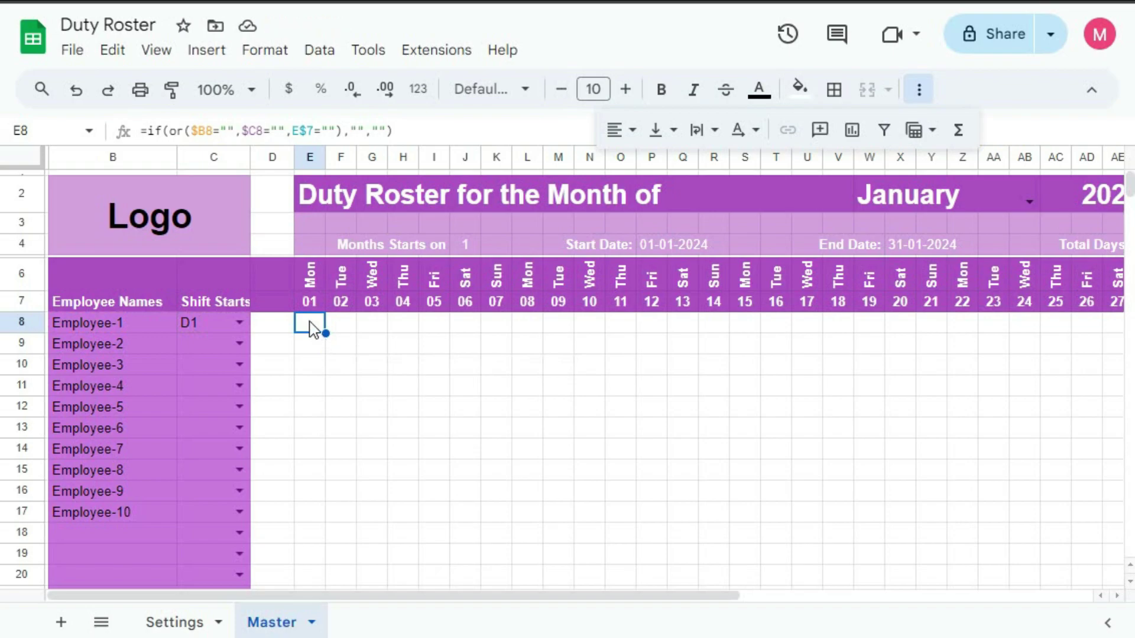
# Step: Change the false result of the E8 IF formula to 1 and reselect the cell
pyautogui.doubleClick(311, 324)
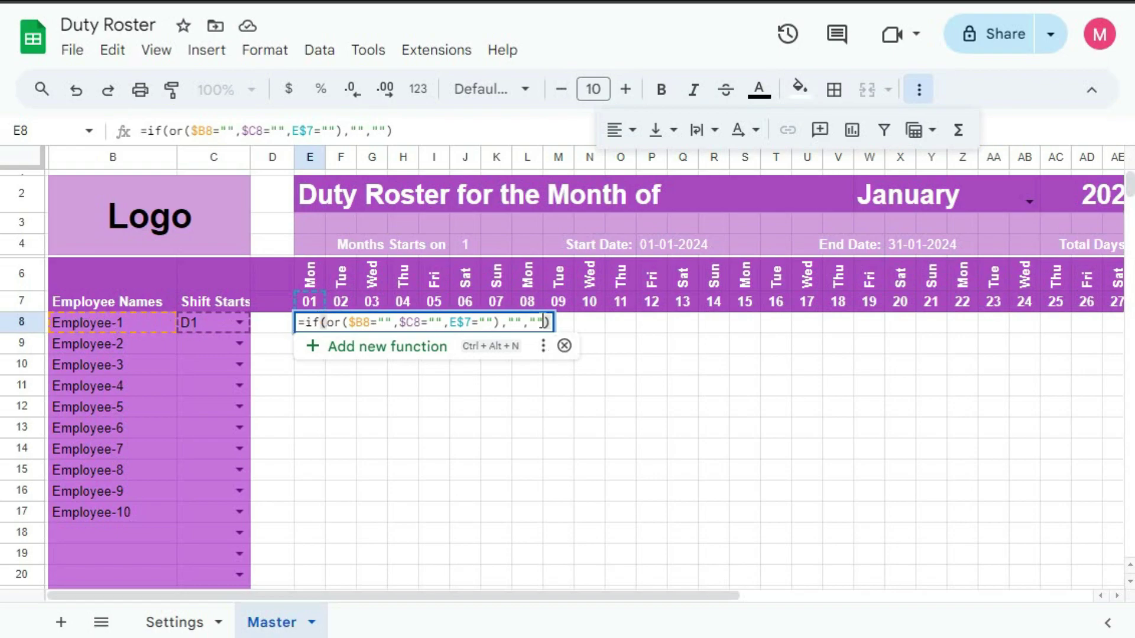
pyautogui.moveTo(535, 321); pyautogui.dragTo(548, 321)
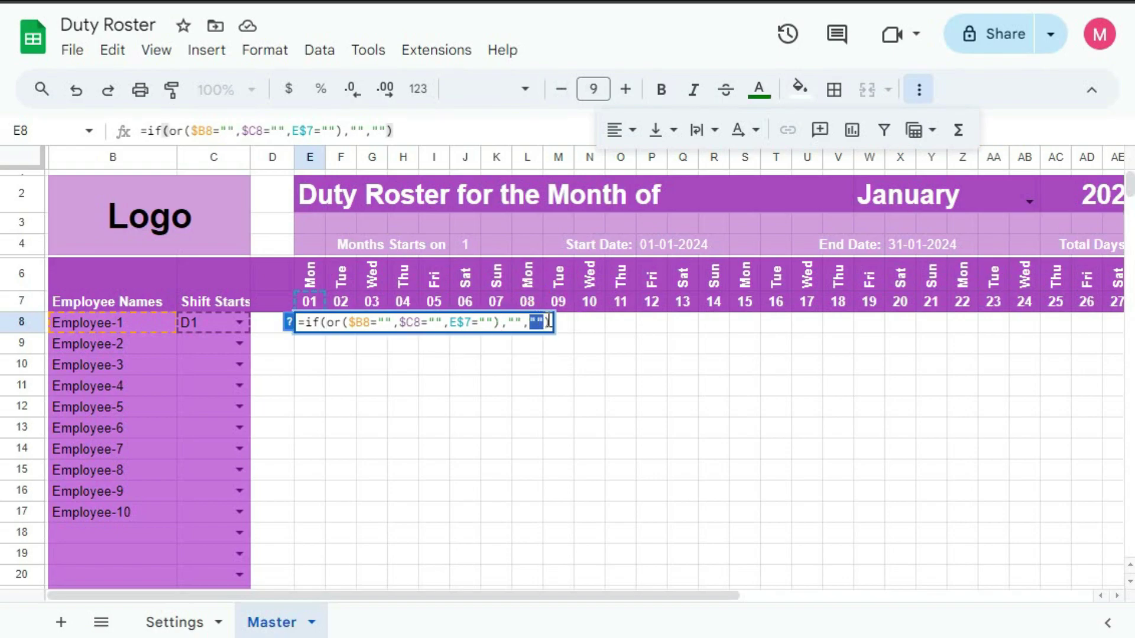
pyautogui.write('1')
pyautogui.press('Return')
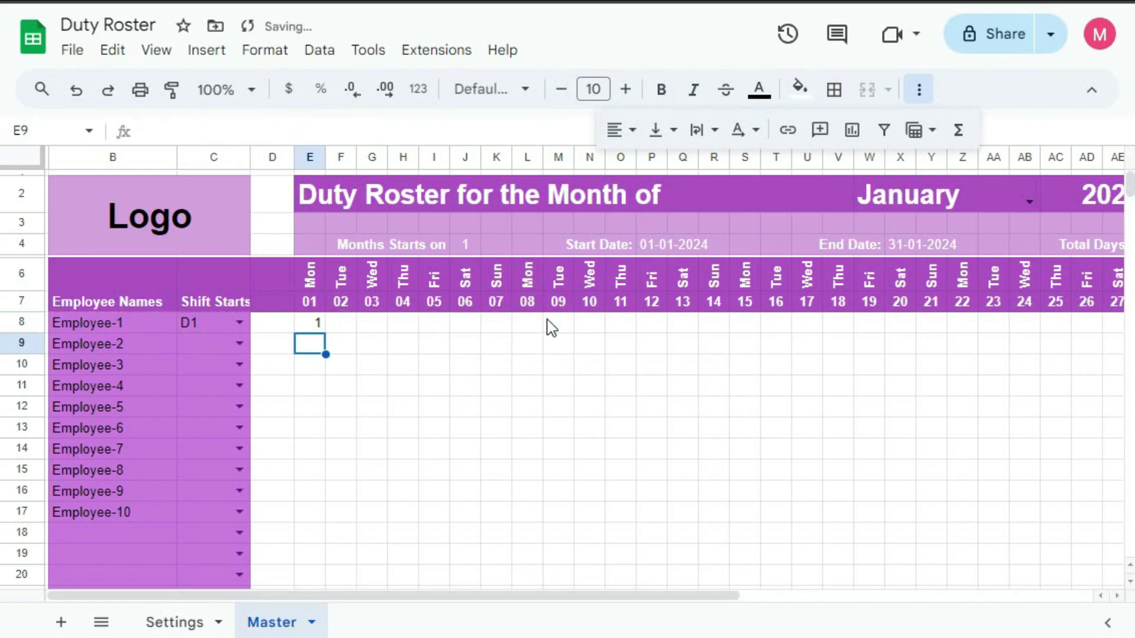
pyautogui.click(318, 322)
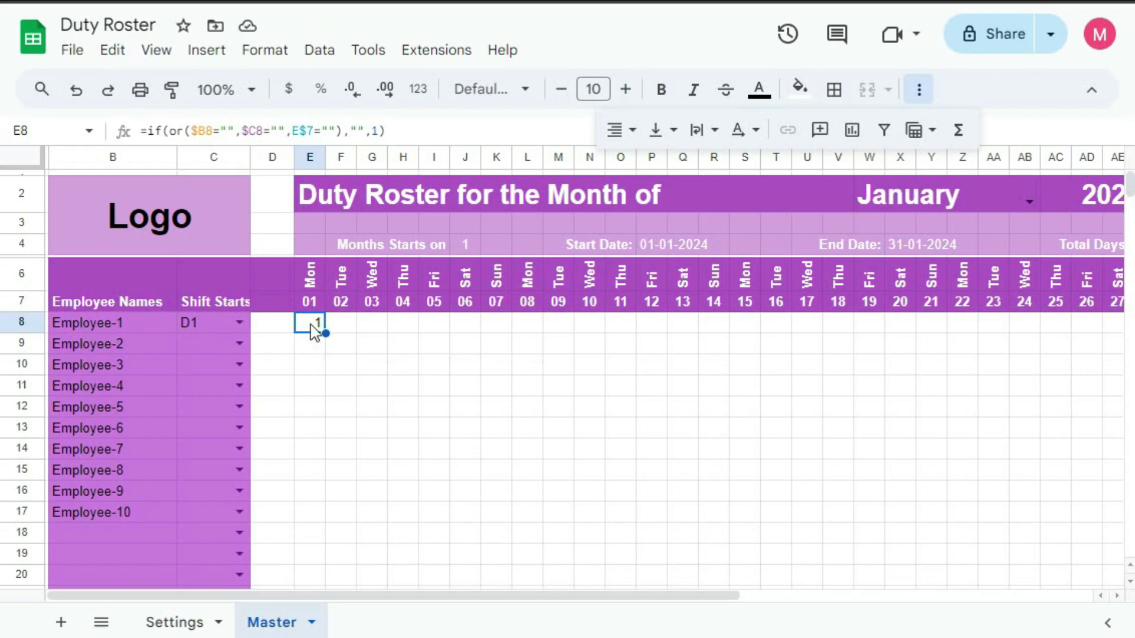
# Step: Test the E8 formula by clearing Employee-1's starting shift in C8, and choose D1 there again
pyautogui.click(201, 330)
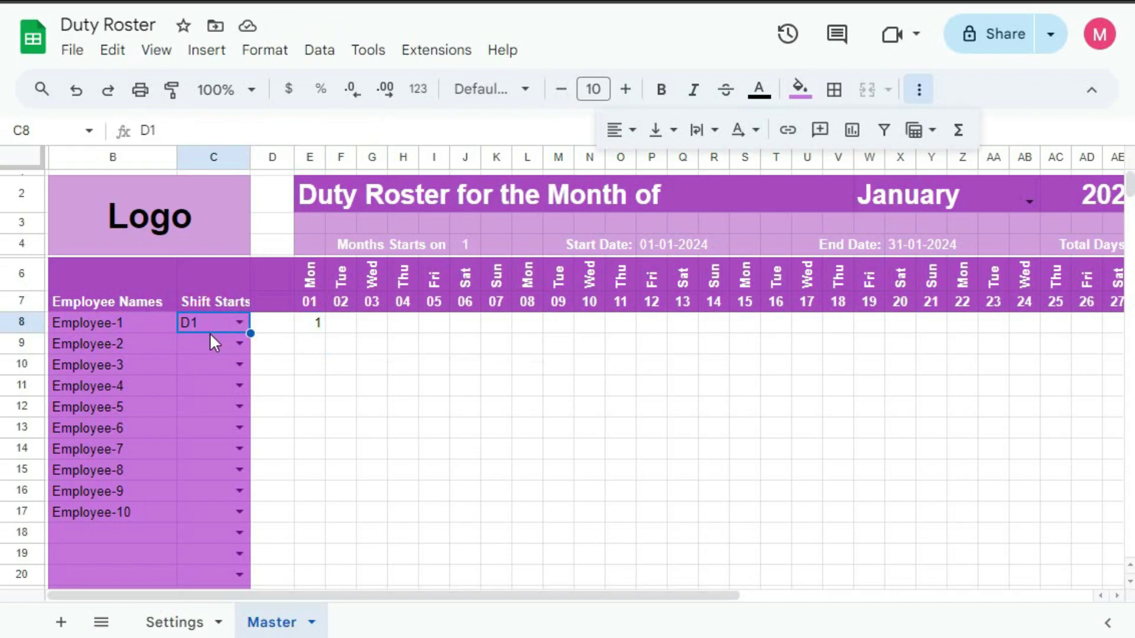
pyautogui.press('Delete')
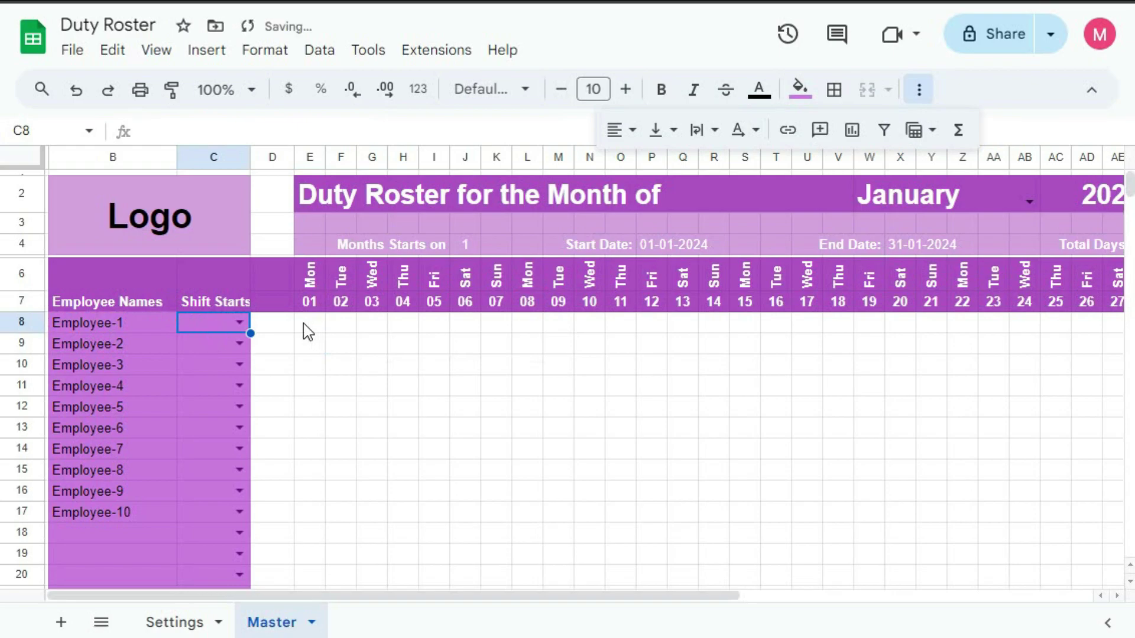
pyautogui.click(239, 323)
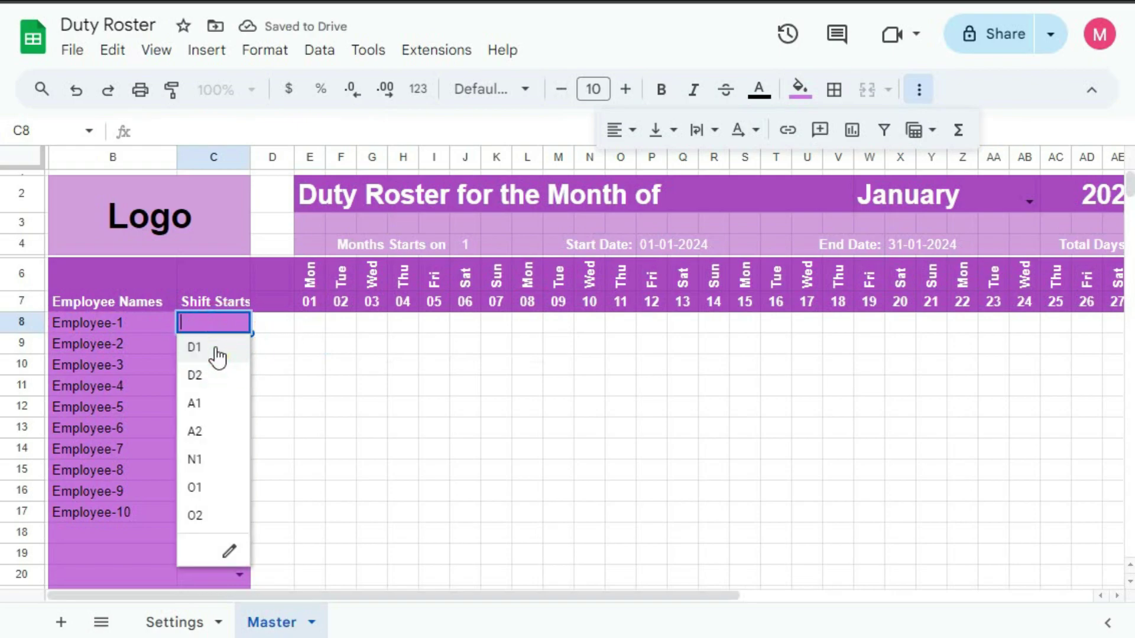
pyautogui.click(217, 354)
# Step: Fill the E8 formula across Employee-1's row to AI8
pyautogui.click(319, 329)
pyautogui.moveTo(326, 333); pyautogui.dragTo(703, 335)
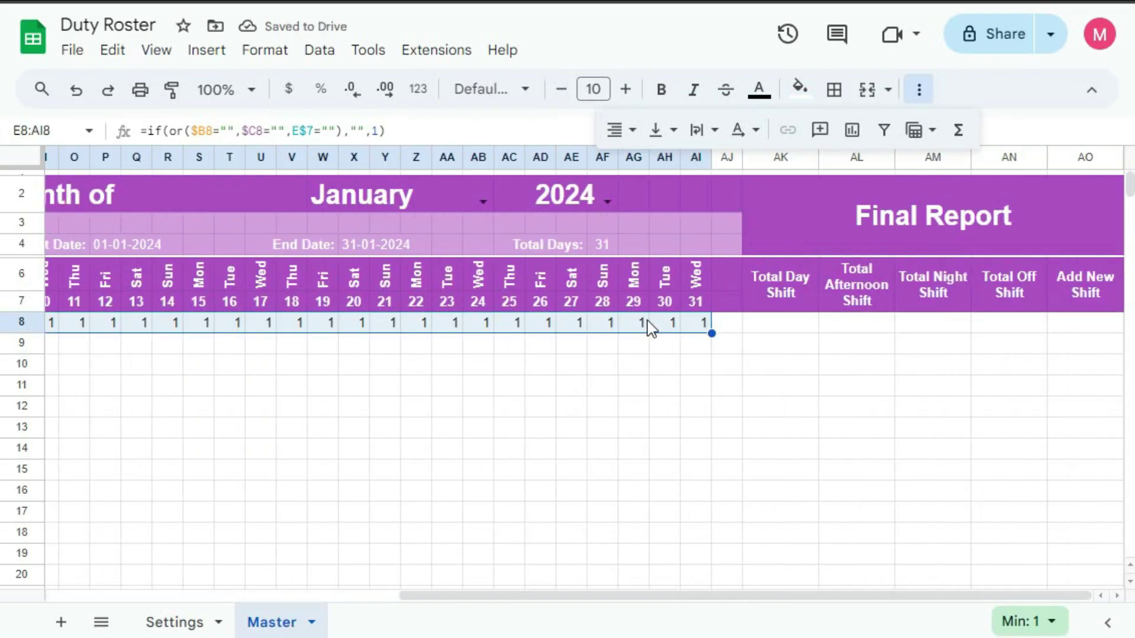
# Step: Switch the roster month to February to check the formula cells past the month's last date, and set it back to January
pyautogui.click(480, 204)
pyautogui.click(390, 254)
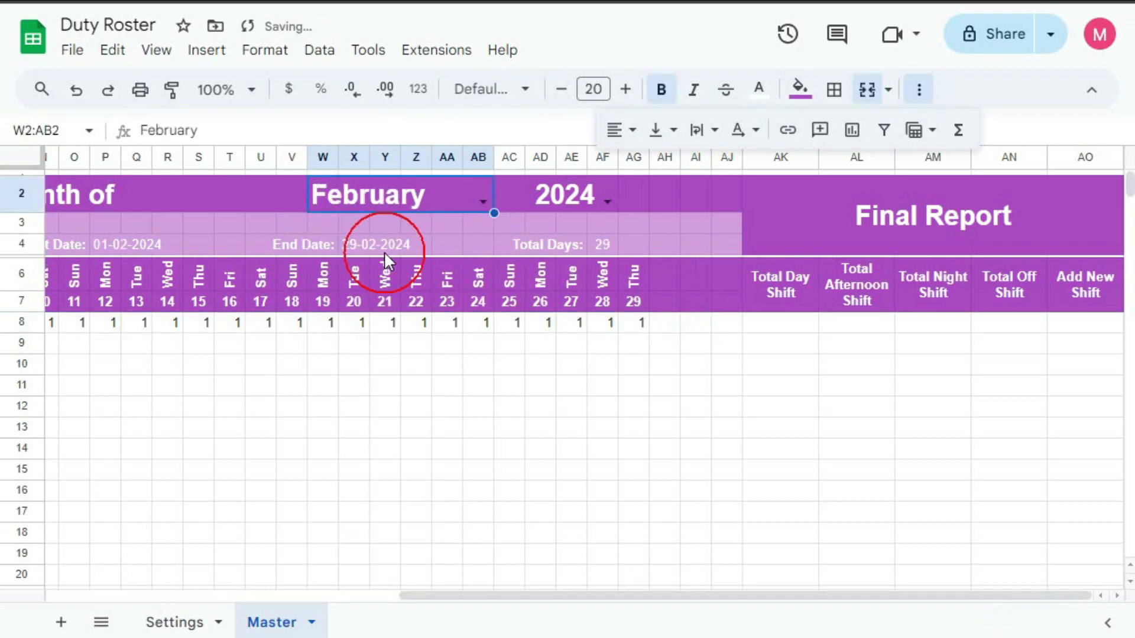
pyautogui.click(676, 328)
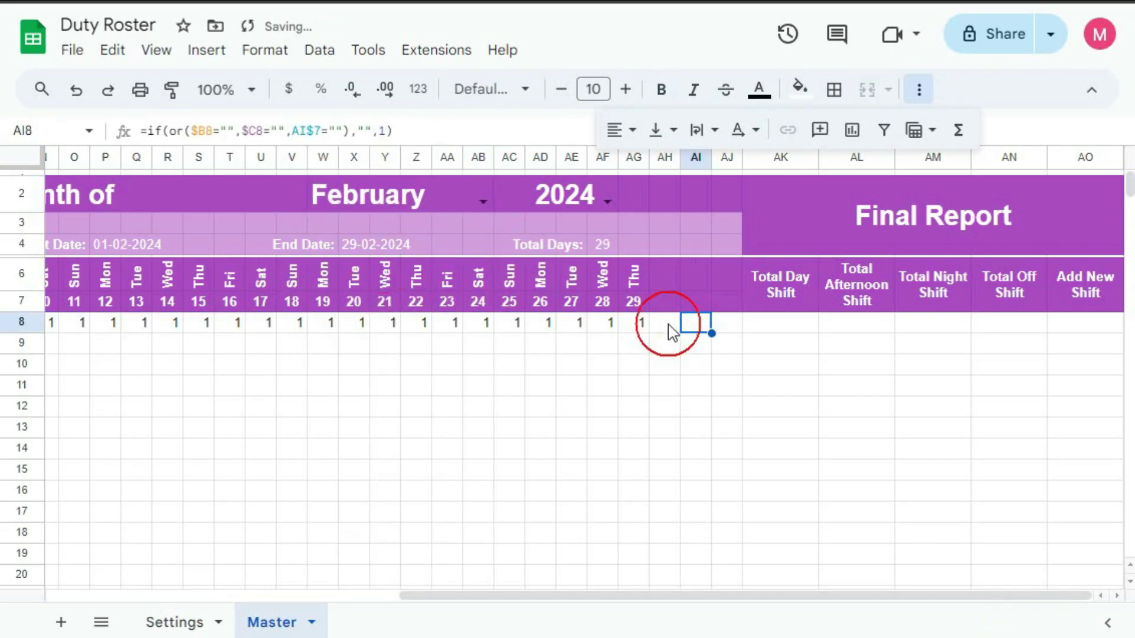
pyautogui.click(689, 324)
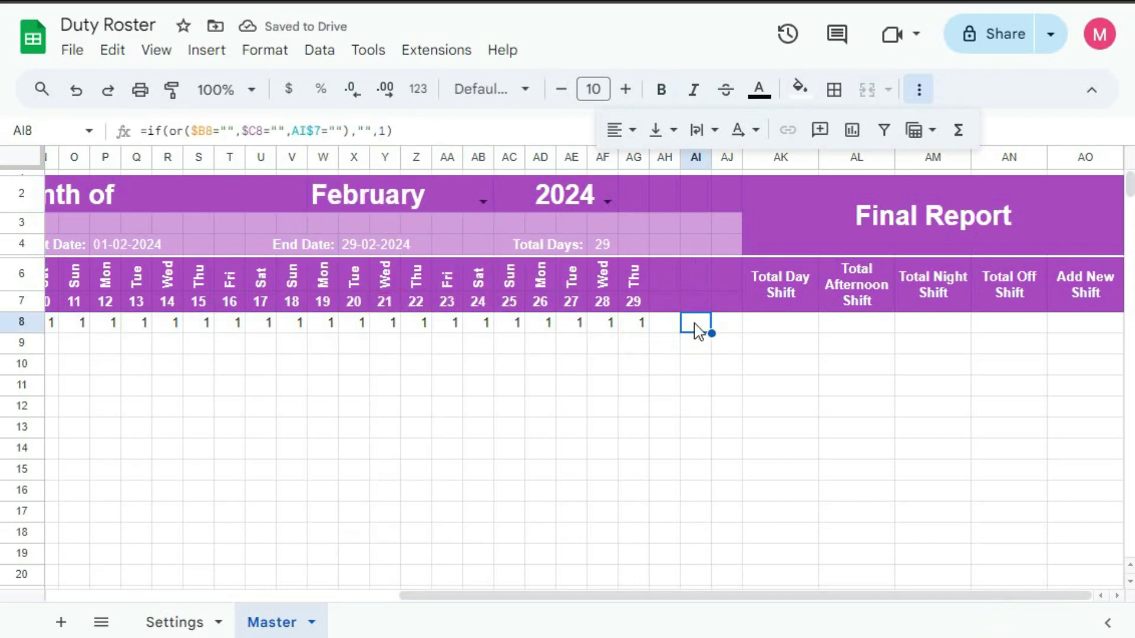
pyautogui.click(485, 200)
pyautogui.click(417, 227)
# Step: Replace the 1 in the E8 formula with a nested IF that tests whether the preceding cell is blank, D8=""
pyautogui.moveTo(774, 596); pyautogui.dragTo(387, 600)
pyautogui.click(314, 329)
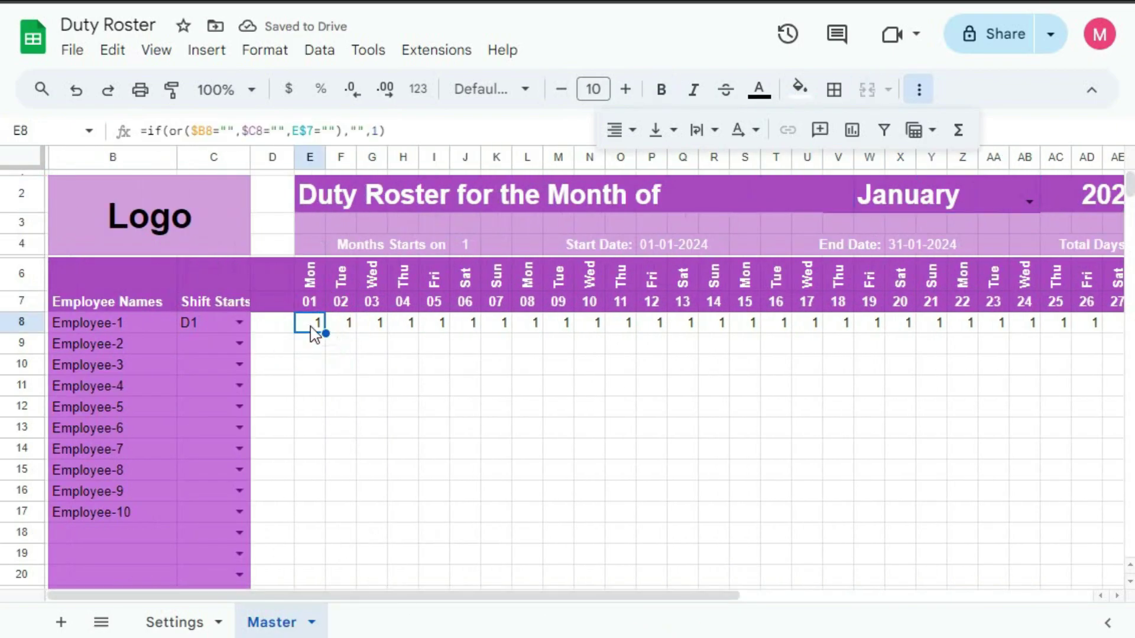
pyautogui.doubleClick(314, 325)
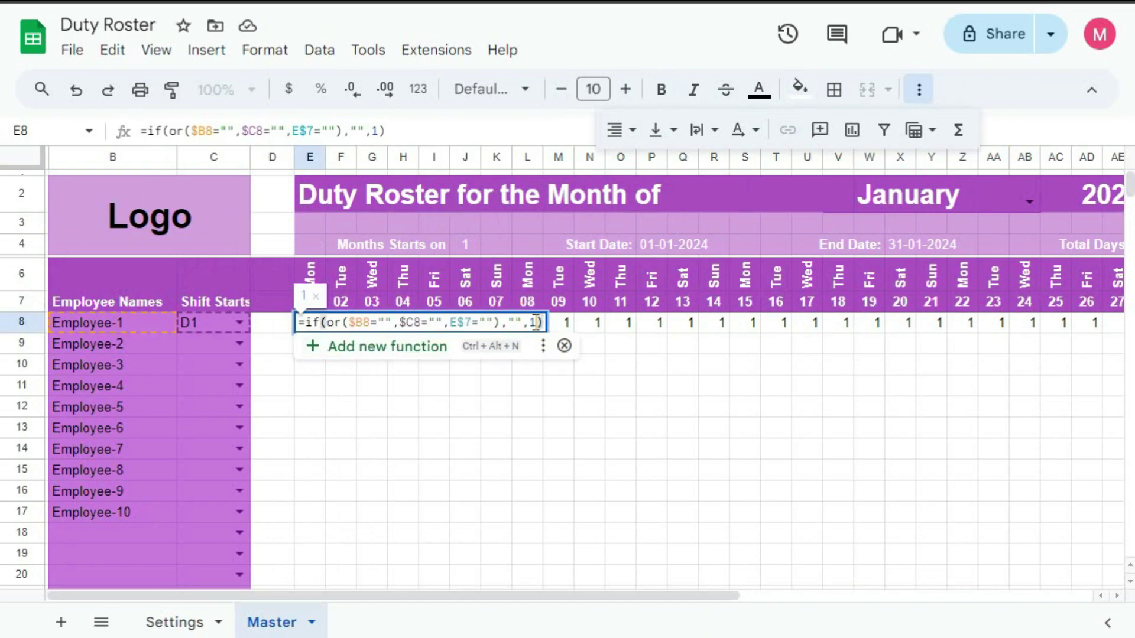
pyautogui.doubleClick(534, 323)
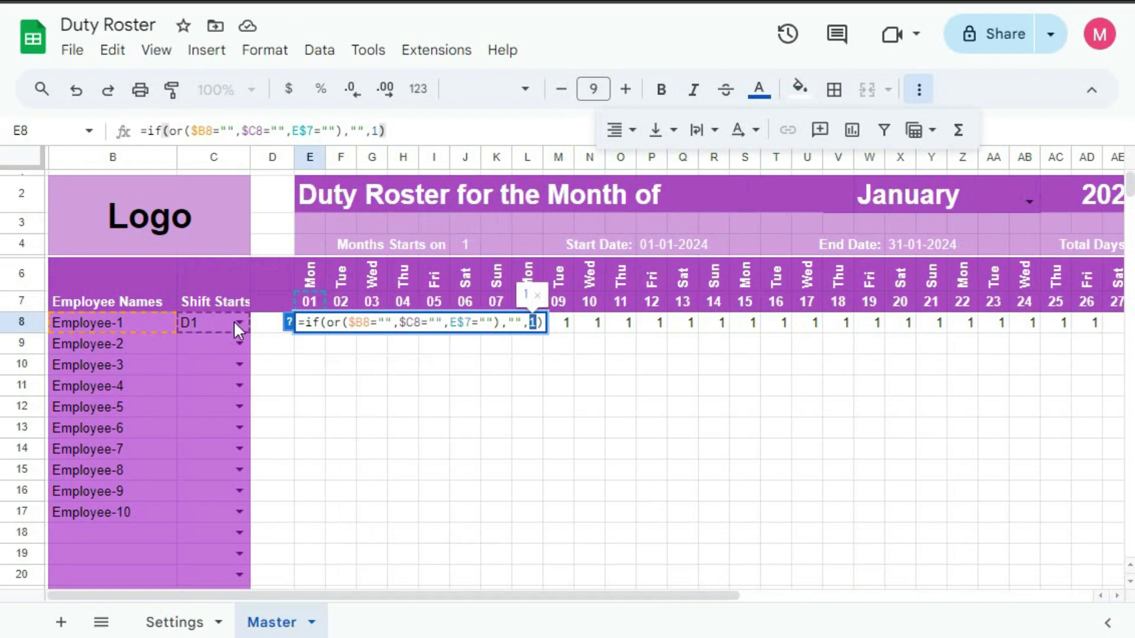
pyautogui.write('if(')
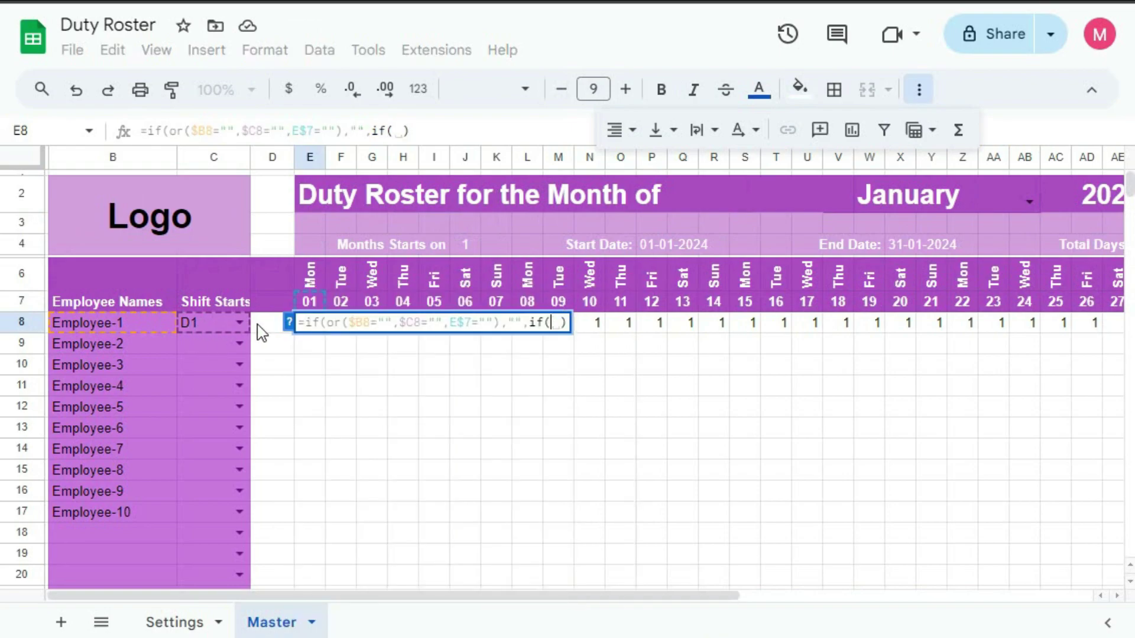
pyautogui.click(265, 330)
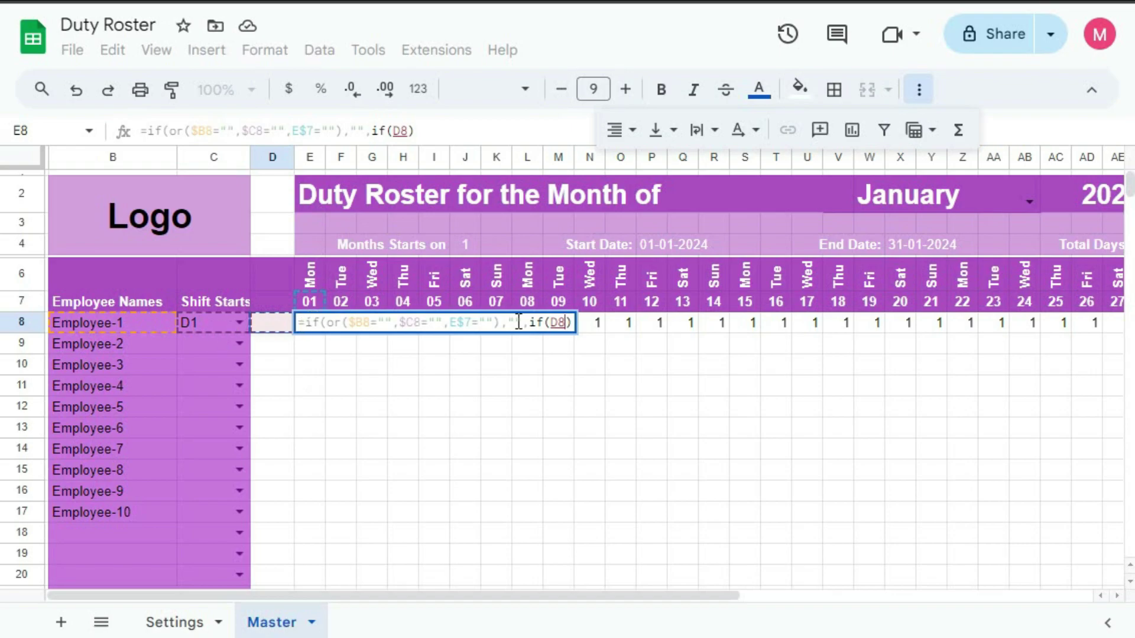
pyautogui.write('=')
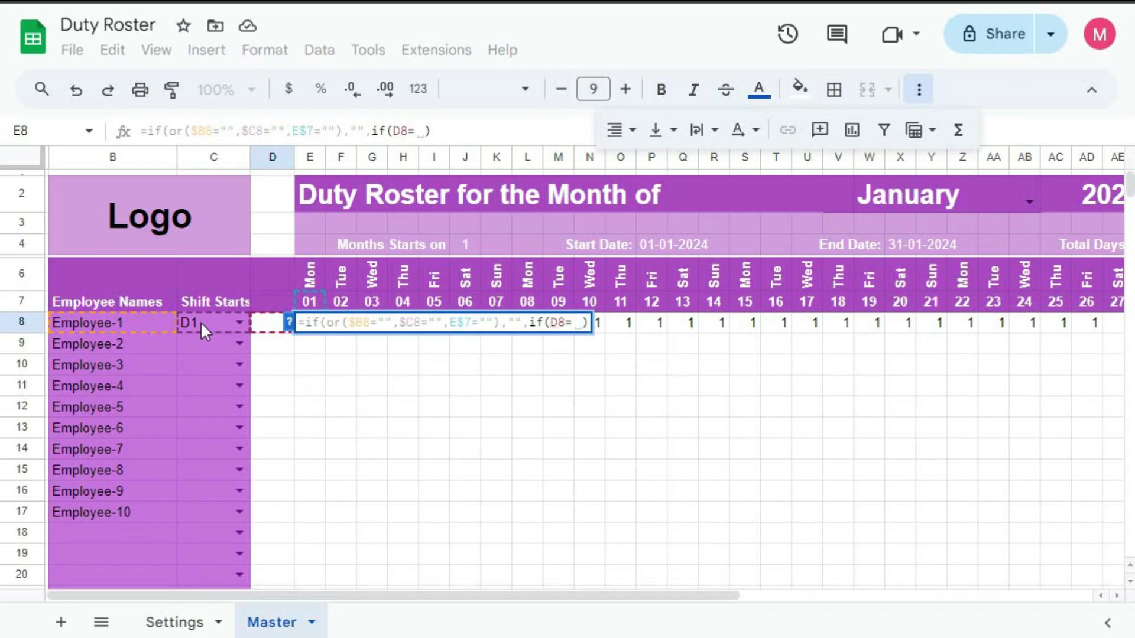
pyautogui.write('"",')
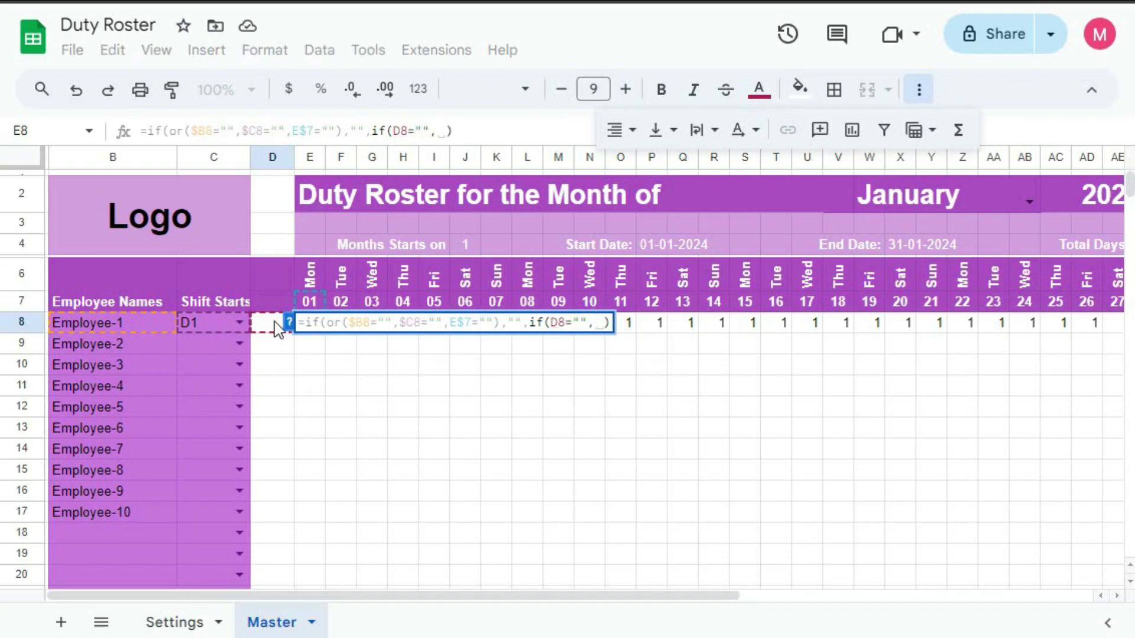
# Step: Complete the nested IF in E8 with C8 as the true result and 1 as the false result
pyautogui.click(200, 325)
pyautogui.write(',')
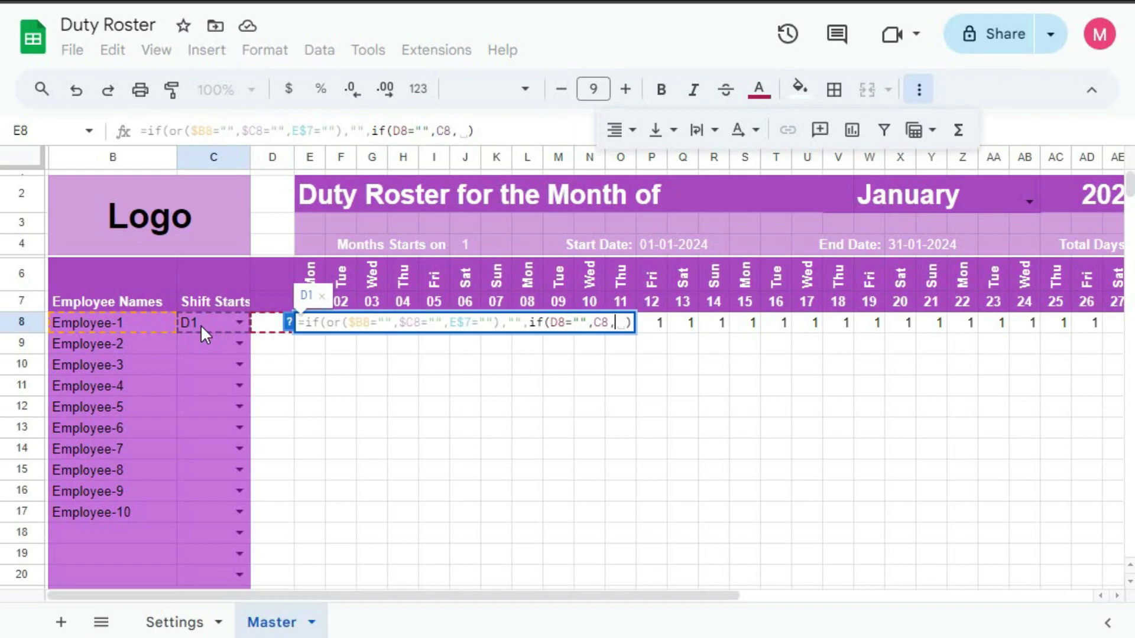
pyautogui.write('D8')
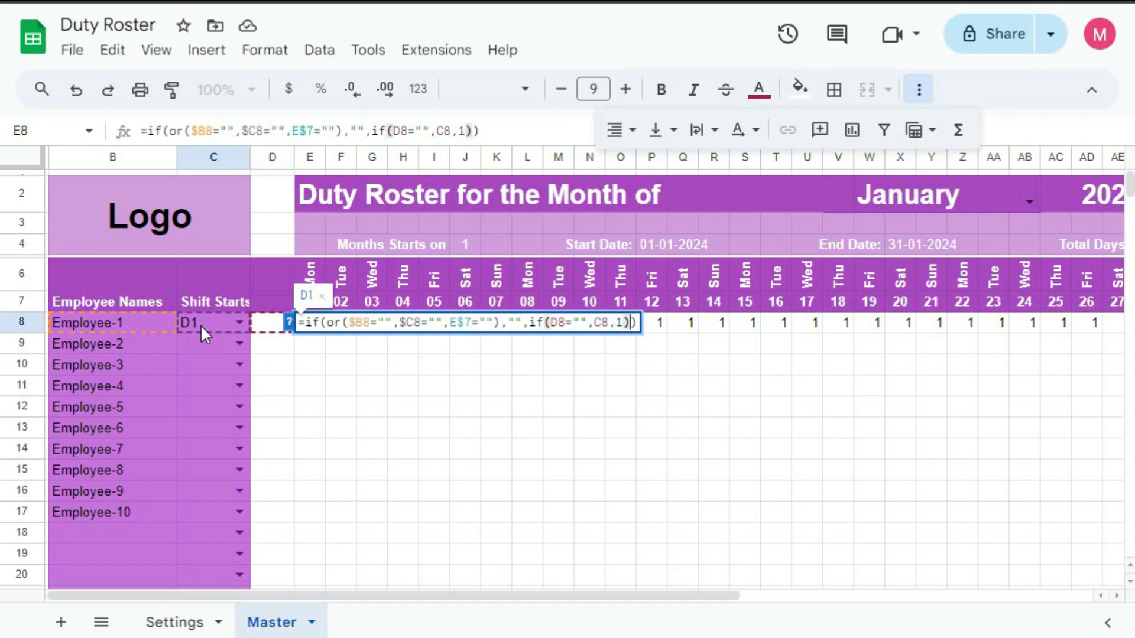
pyautogui.press('Return')
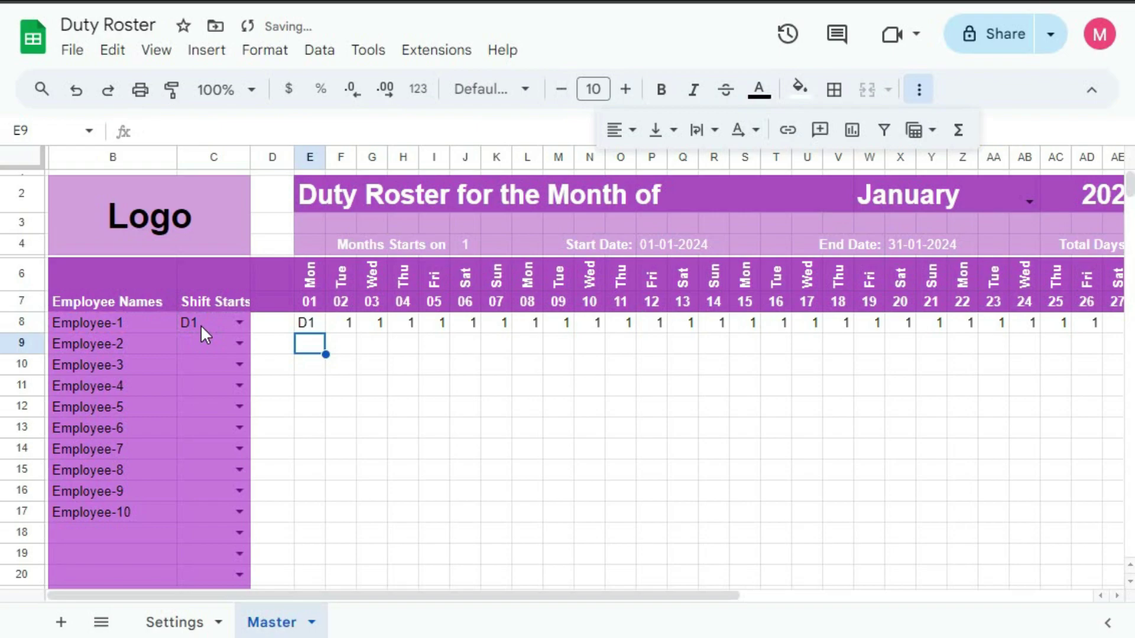
# Step: Fill the updated E8 formula across to AI8 and check the copied cell references in F8
pyautogui.click(310, 322)
pyautogui.moveTo(324, 333); pyautogui.dragTo(862, 350)
pyautogui.moveTo(706, 596); pyautogui.dragTo(439, 608)
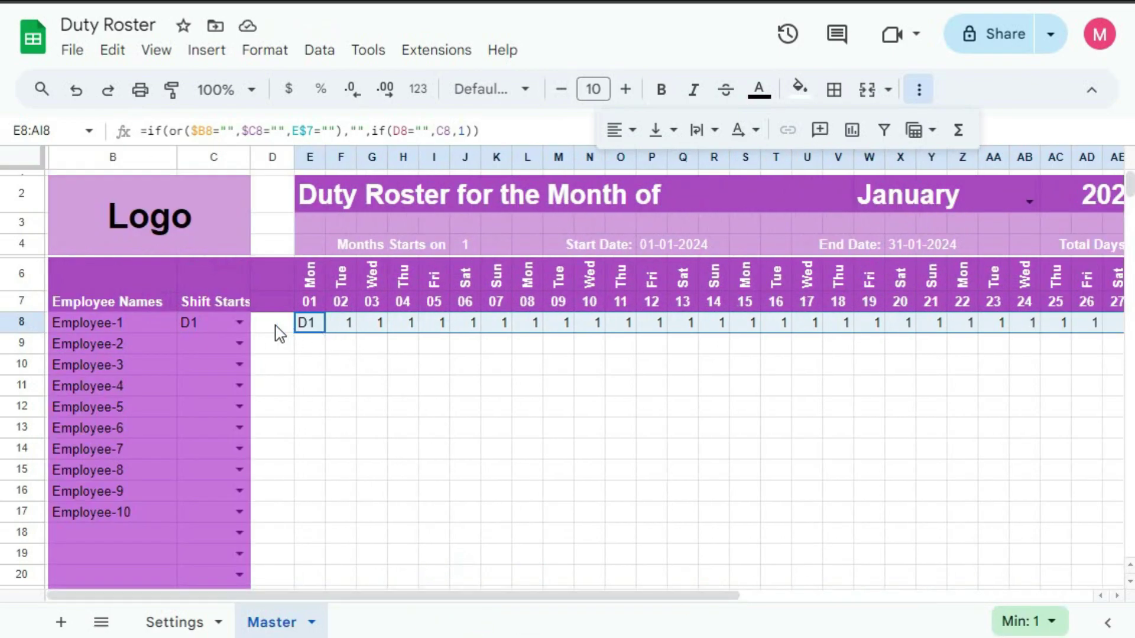
pyautogui.doubleClick(350, 323)
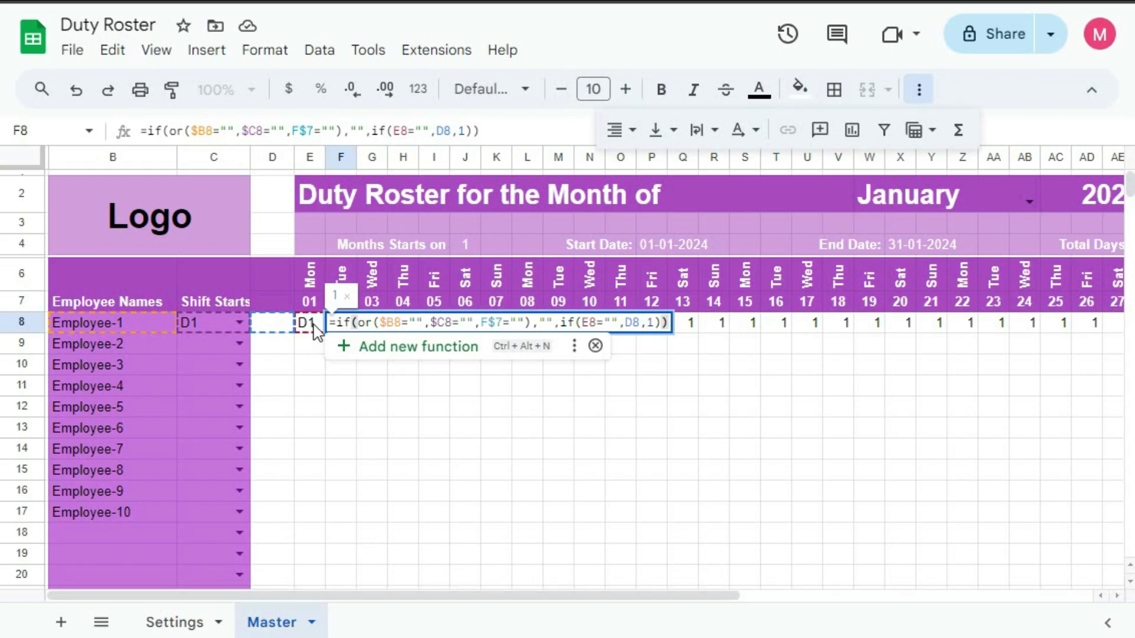
pyautogui.press('Escape')
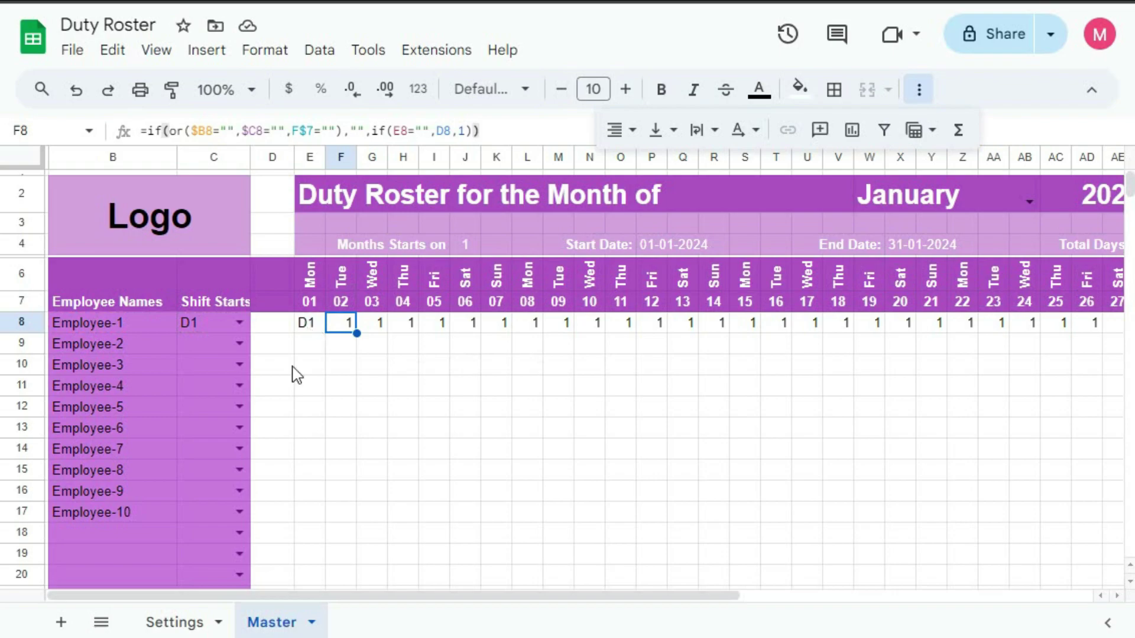
# Step: Review the shift legends on the Settings sheet, and replace the 1 in the E8 formula on Master with an INDEX function
pyautogui.click(175, 622)
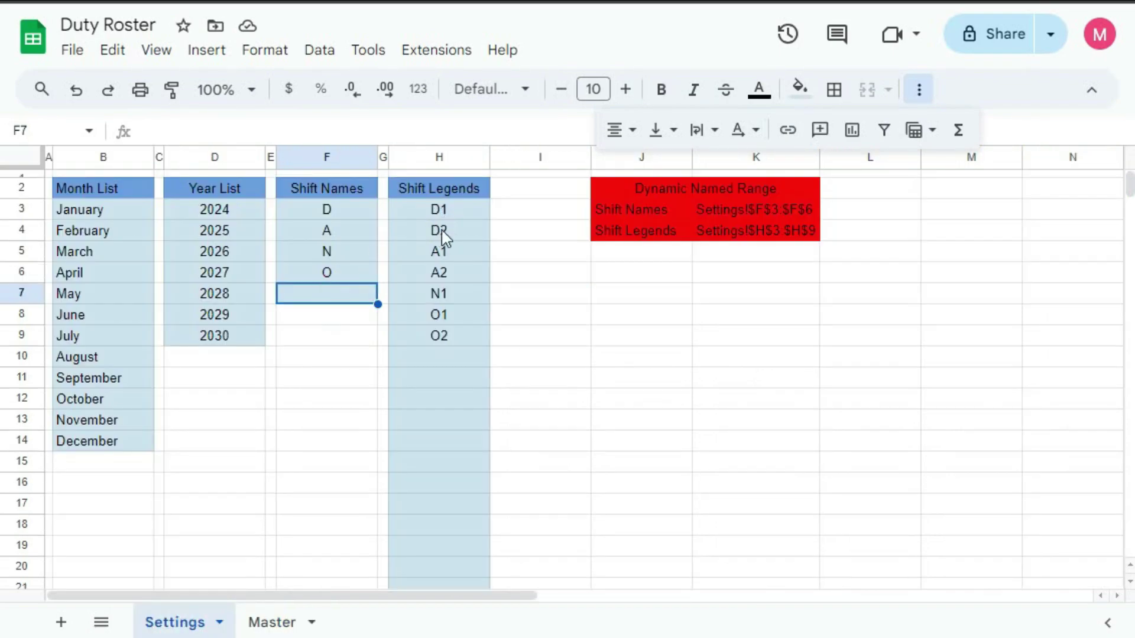
pyautogui.click(272, 623)
pyautogui.doubleClick(309, 323)
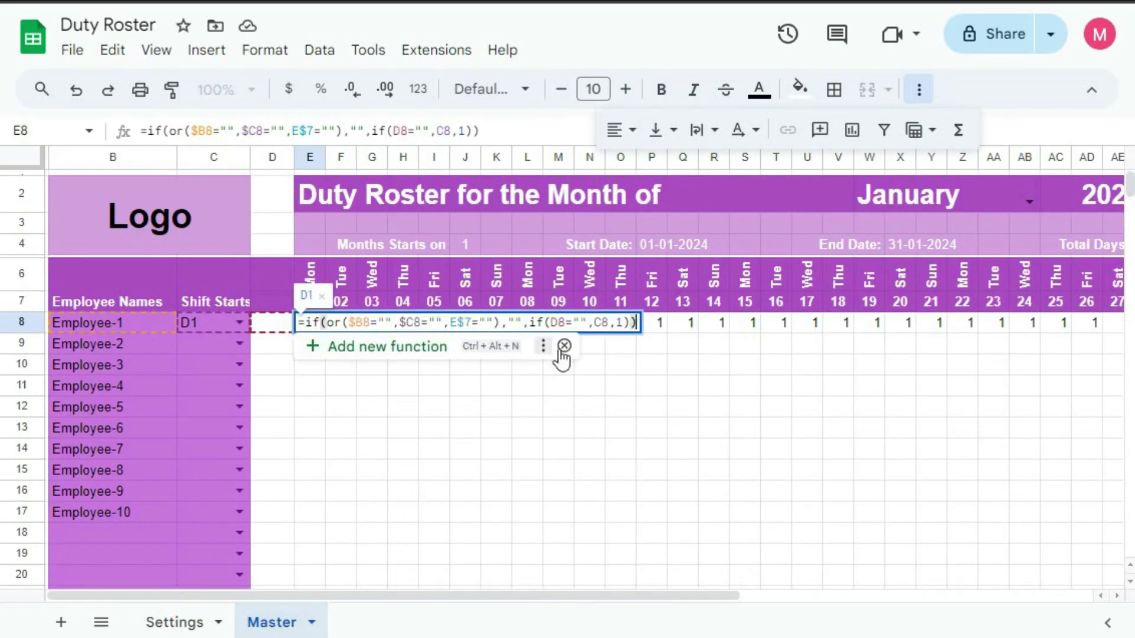
pyautogui.doubleClick(619, 323)
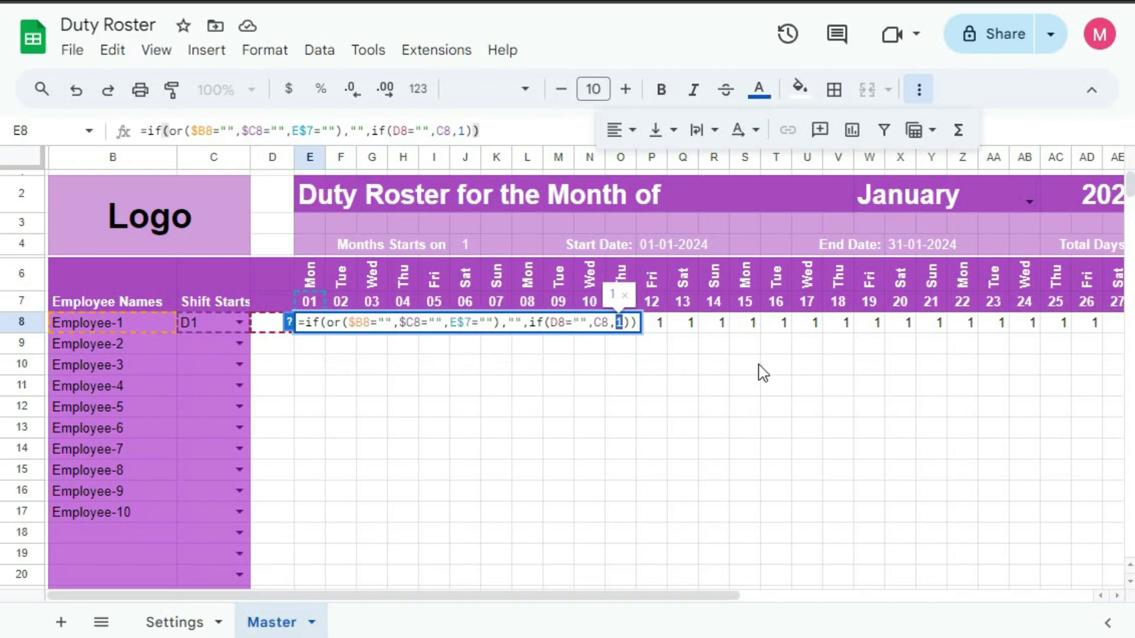
pyautogui.write('inde')
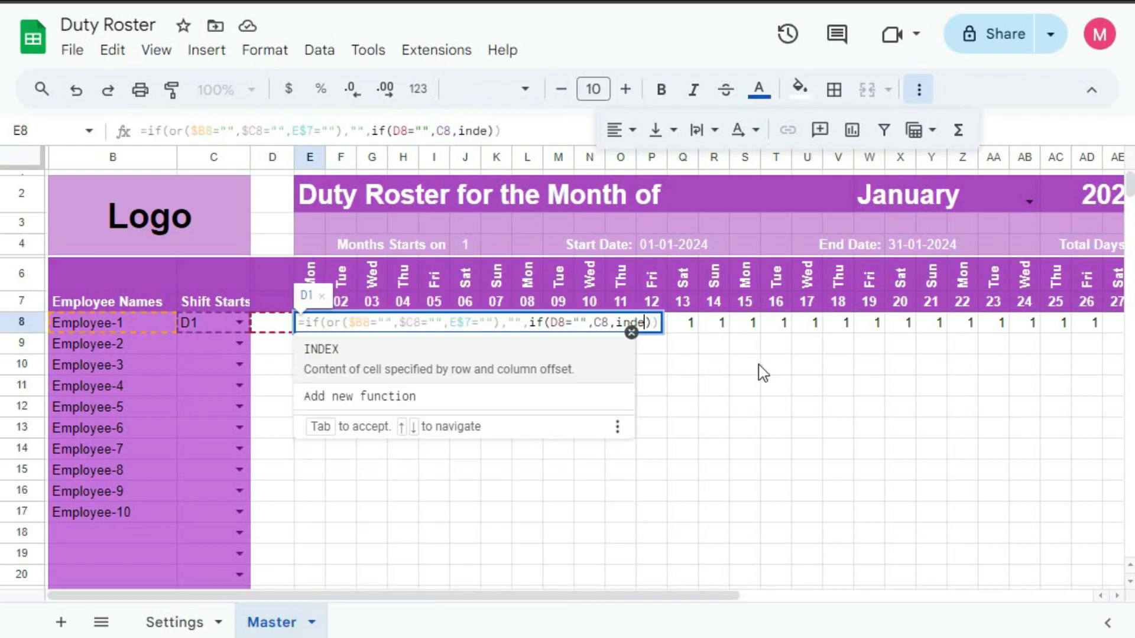
pyautogui.press('Tab')
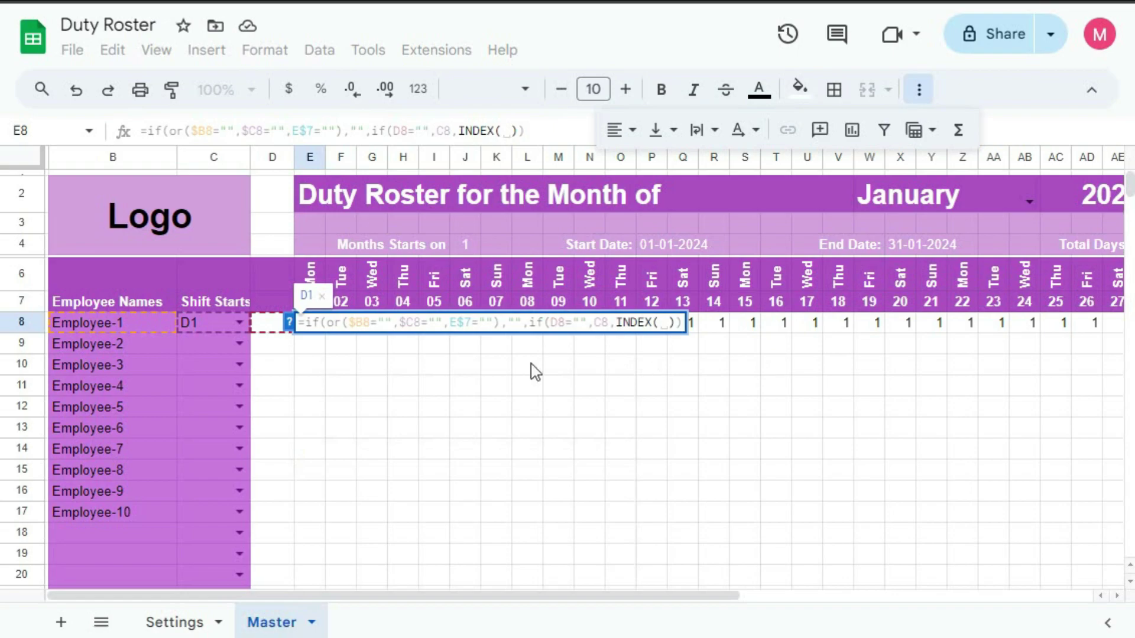
pyautogui.click(289, 323)
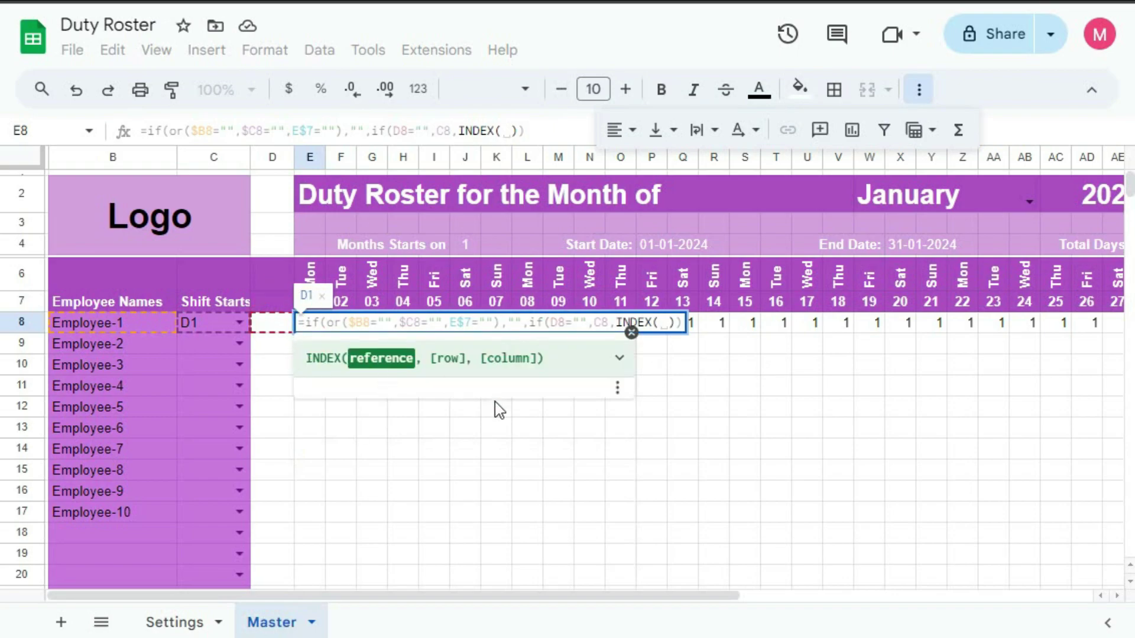
# Step: Set the named range S_ShiftLegends as the INDEX reference in E8 and add a comma for the row argument
pyautogui.write('s')
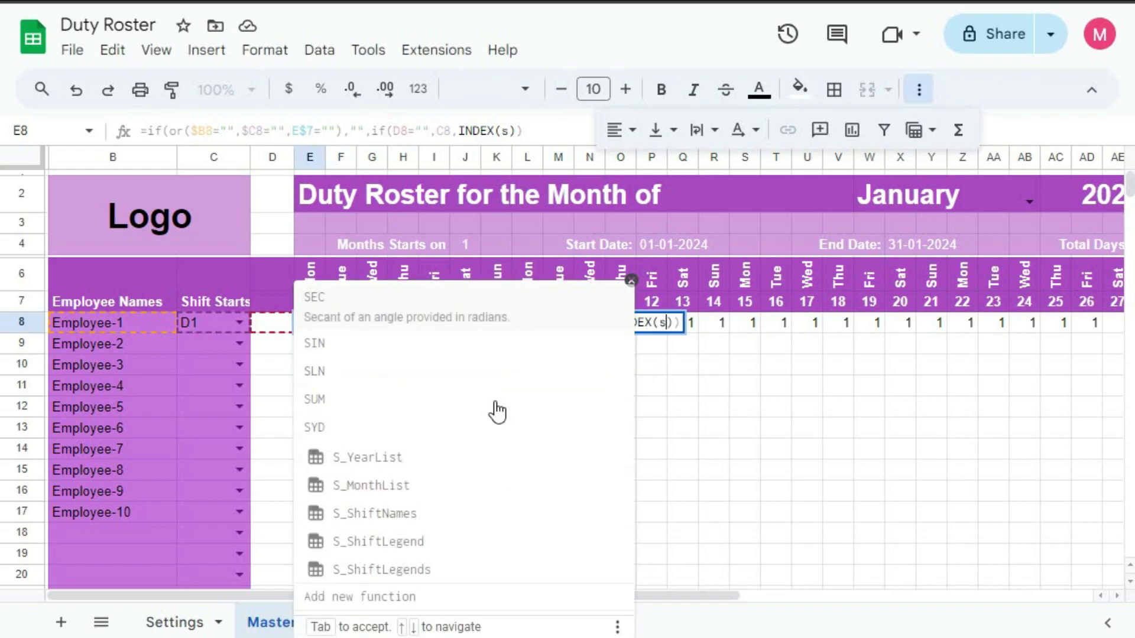
pyautogui.press('BackSpace')
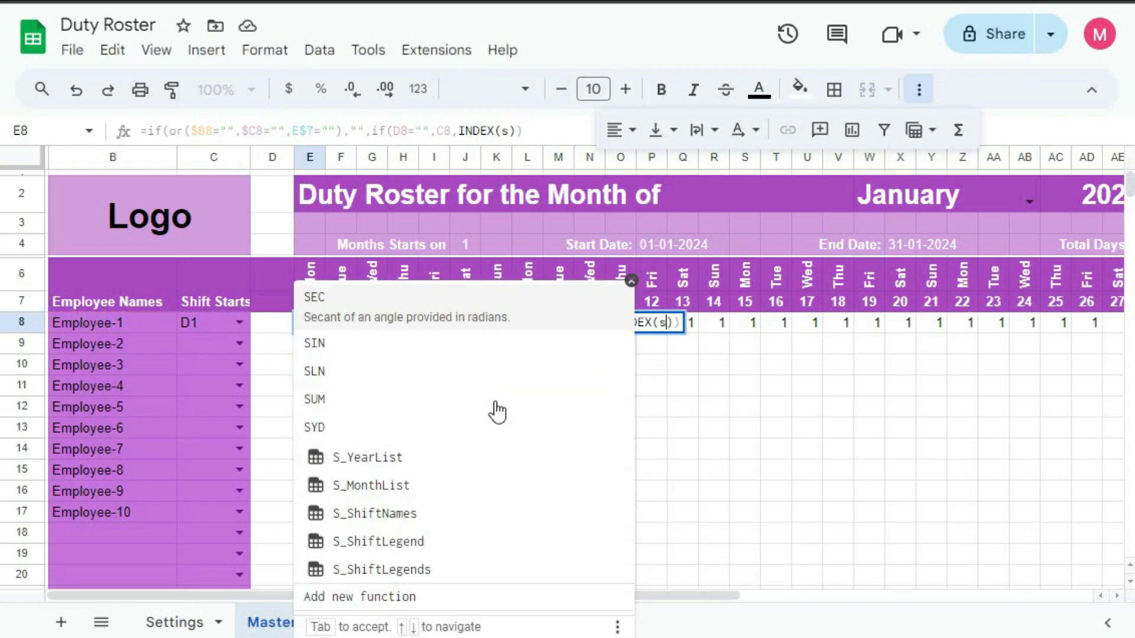
pyautogui.press('BackSpace')
pyautogui.write('S_le')
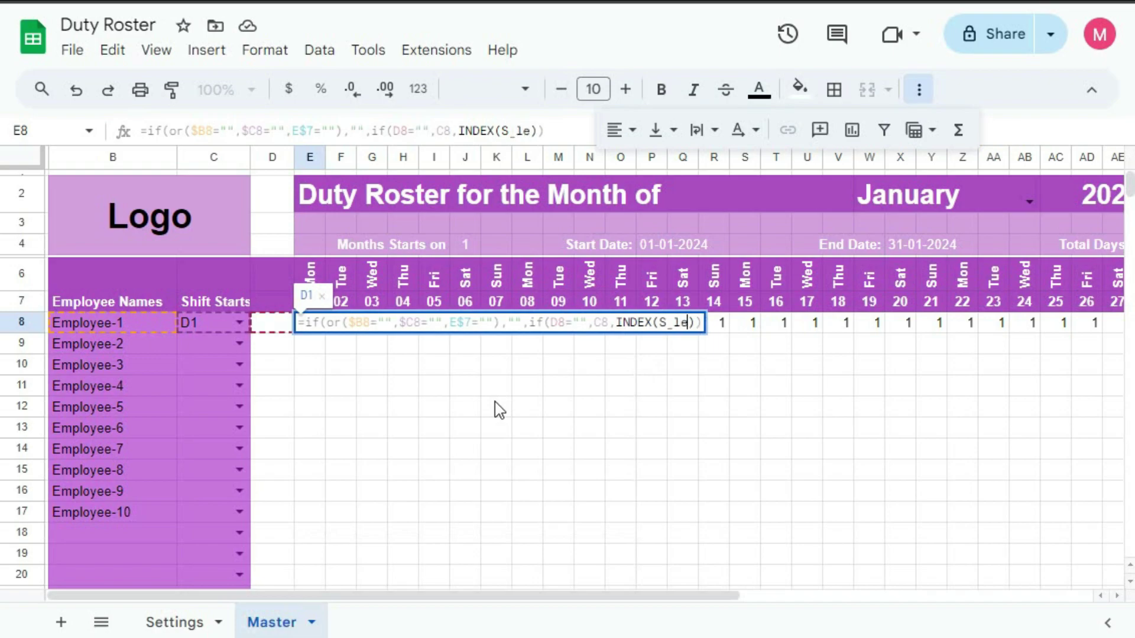
pyautogui.press('BackSpace')
pyautogui.press('BackSpace')
pyautogui.write('Shift')
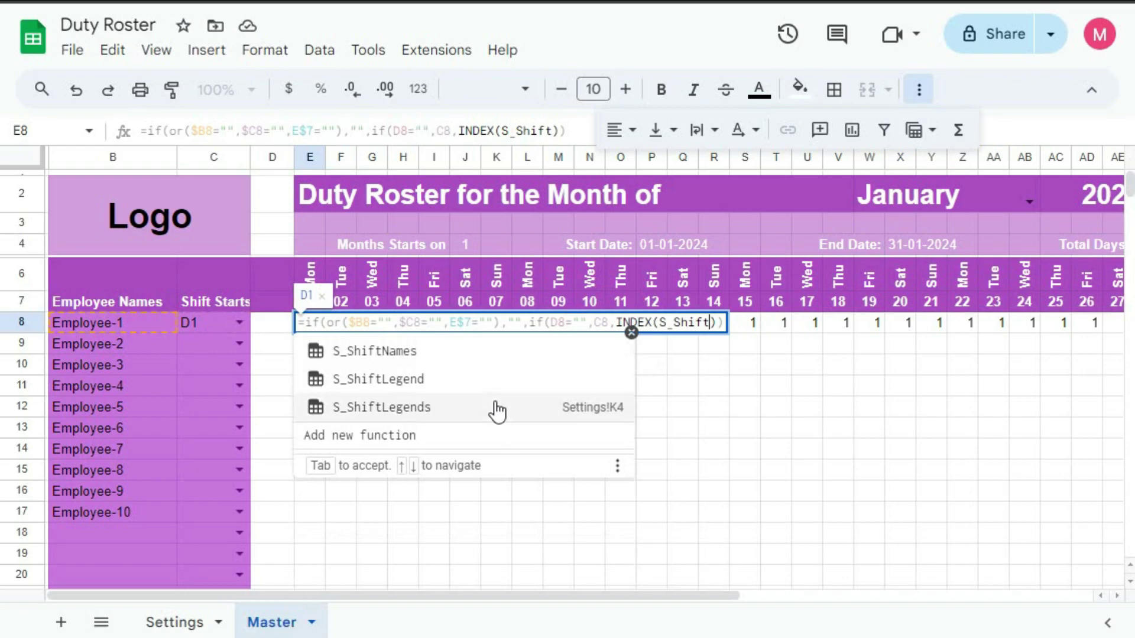
pyautogui.click(496, 409)
pyautogui.write(',')
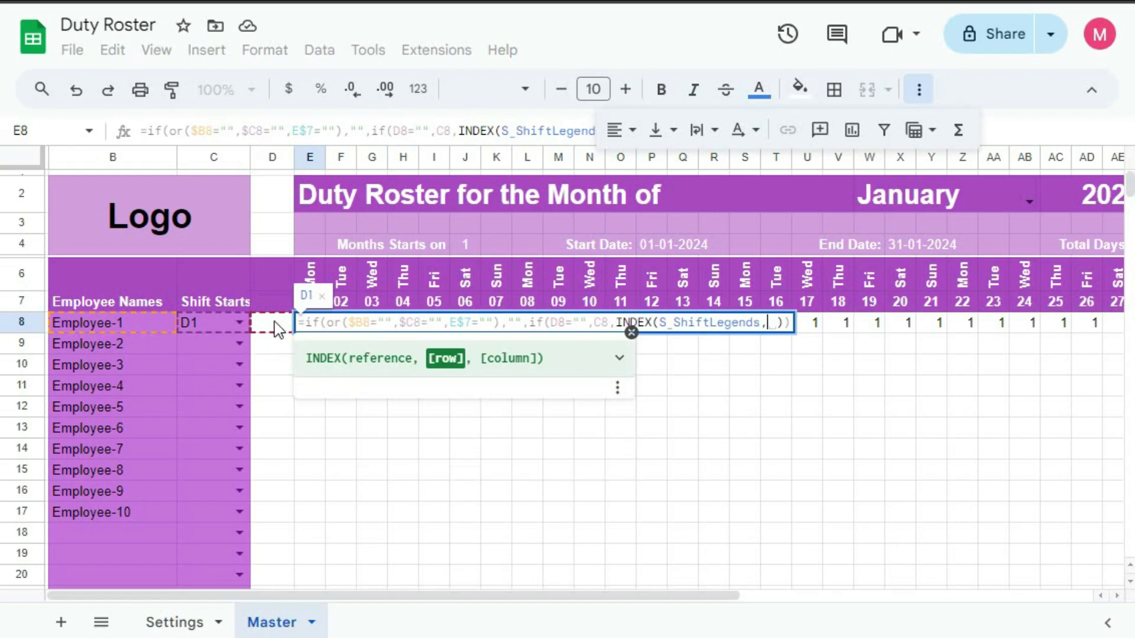
# Step: Add a MATCH function as the INDEX row argument in the E8 formula, with D8 as the search key
pyautogui.write('mat')
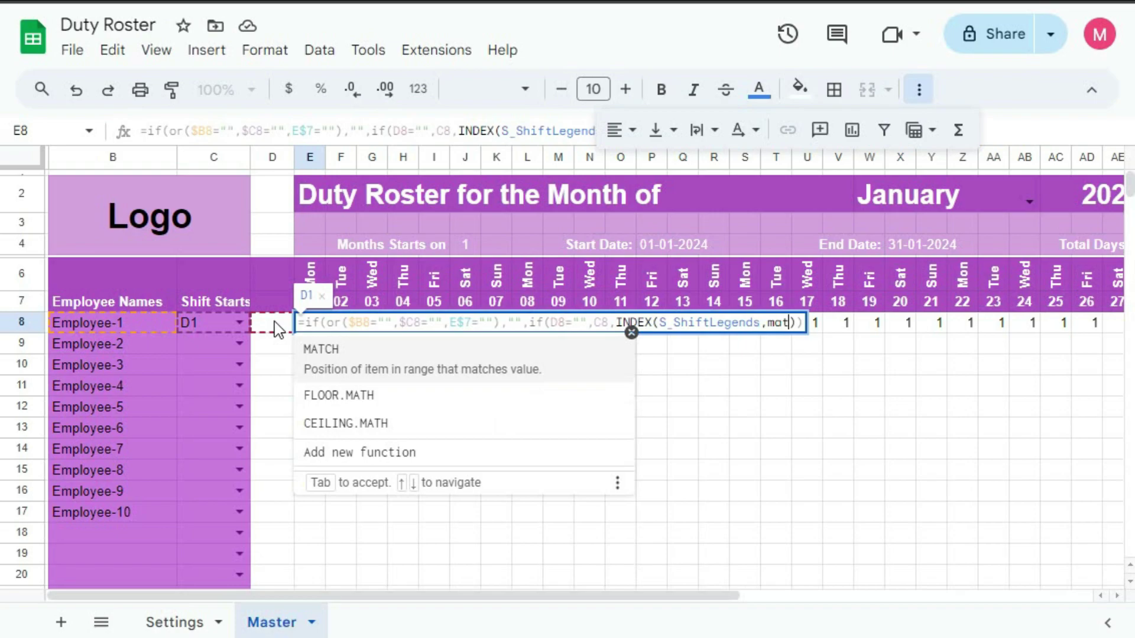
pyautogui.write('ch(')
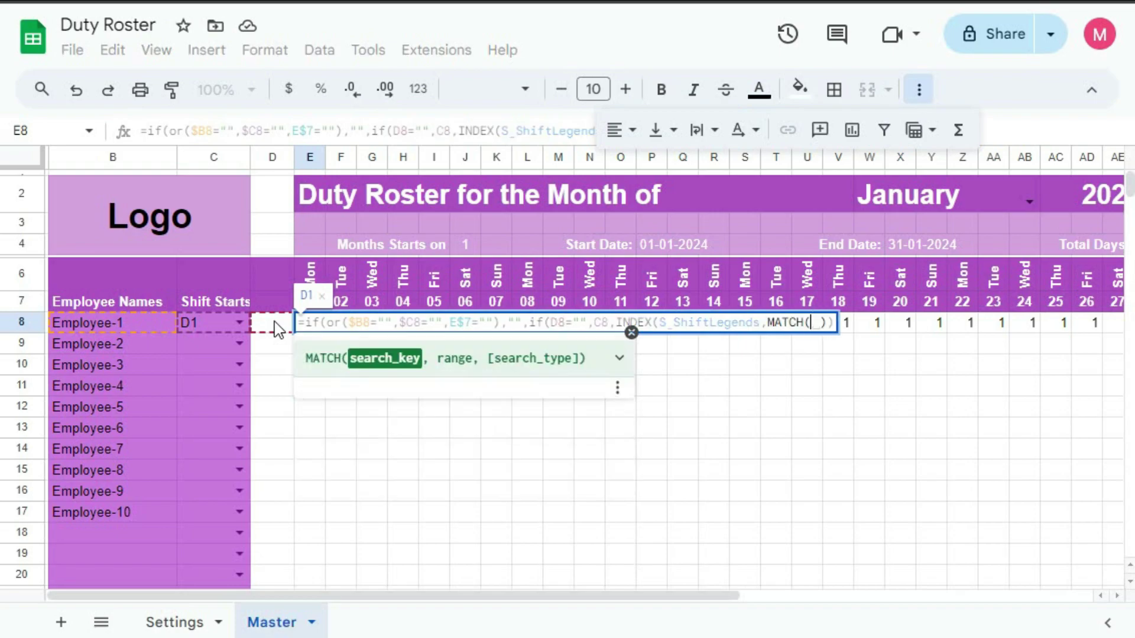
pyautogui.click(274, 328)
pyautogui.write(',')
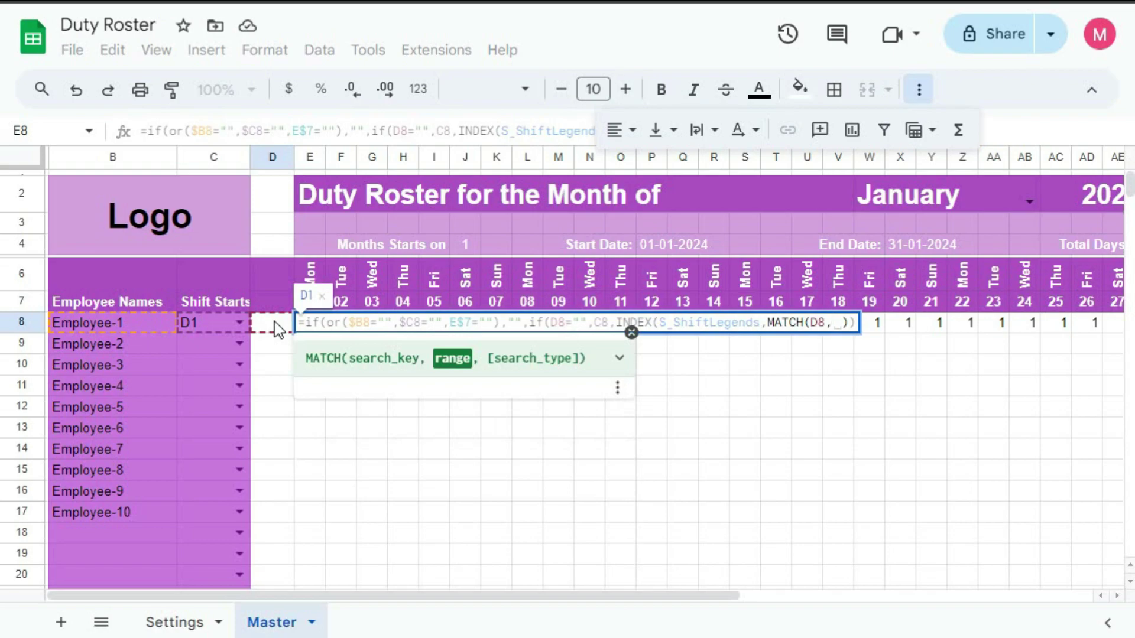
# Step: Complete the MATCH in E8 with the named range S_ShiftLegends and search type 0, and enter the formula
pyautogui.write('s_Sh')
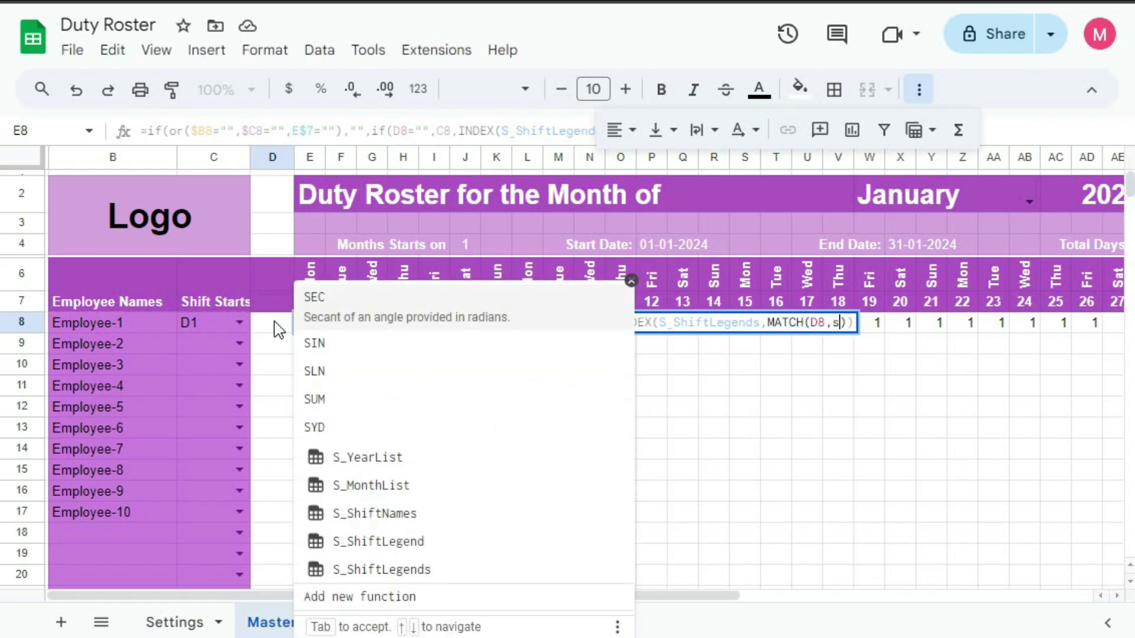
pyautogui.write('ift')
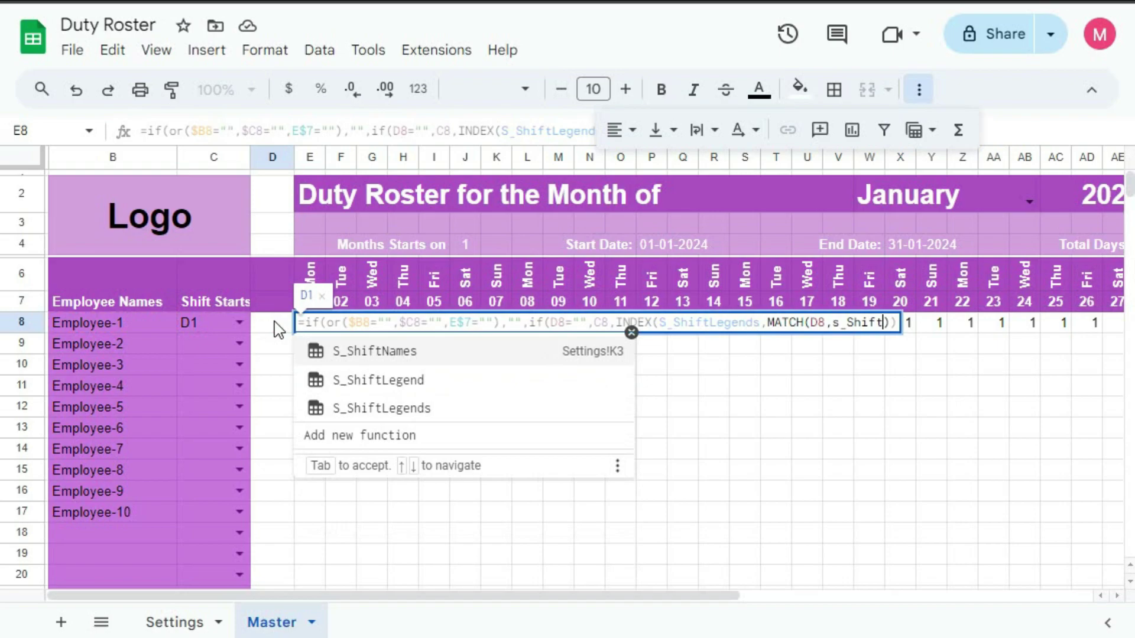
pyautogui.press('Down')
pyautogui.press('Down')
pyautogui.press('Tab')
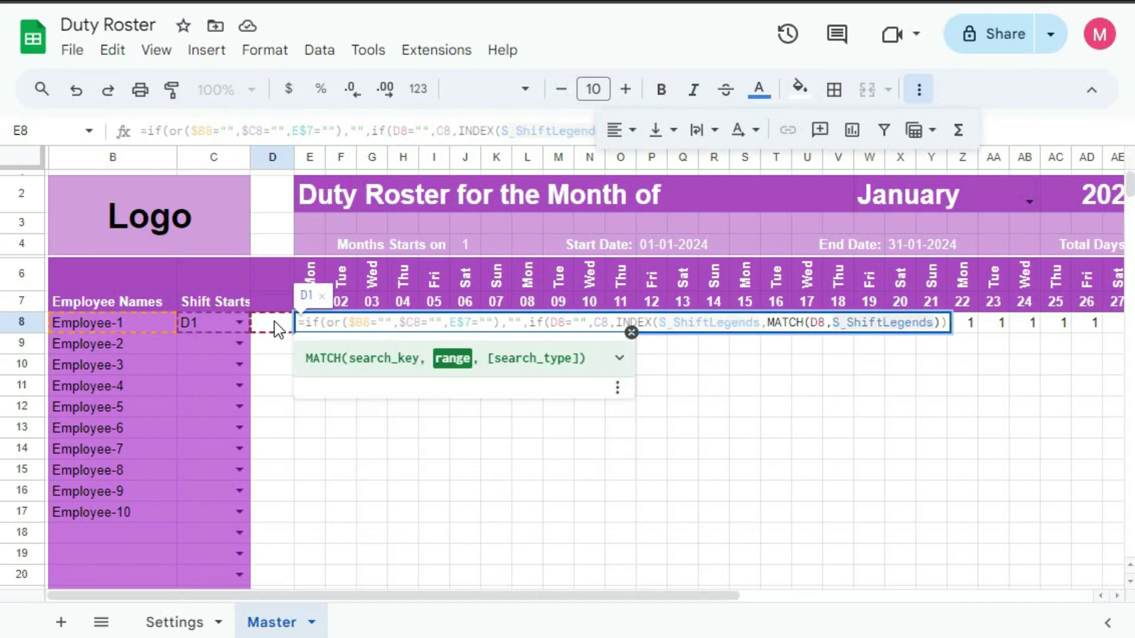
pyautogui.write(',0)')
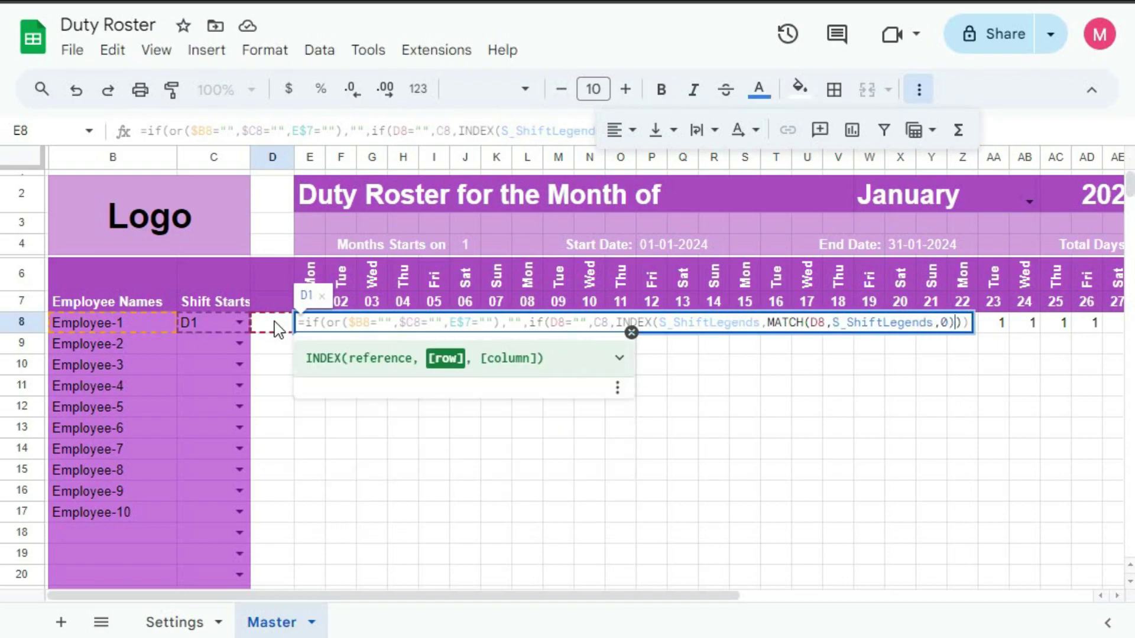
pyautogui.write(')')
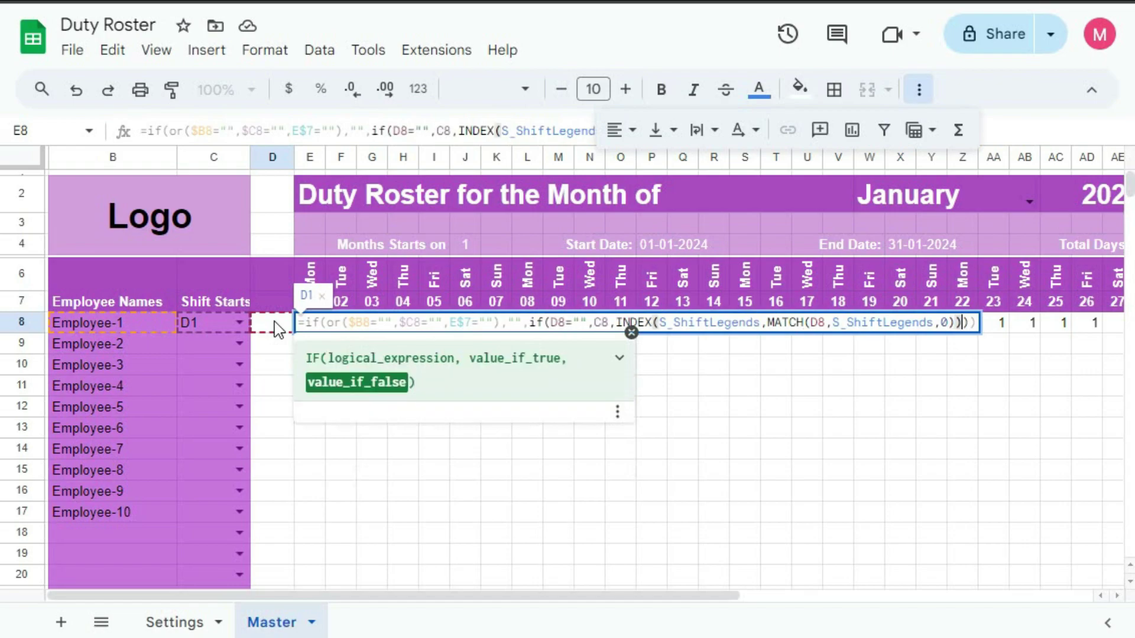
pyautogui.press('Return')
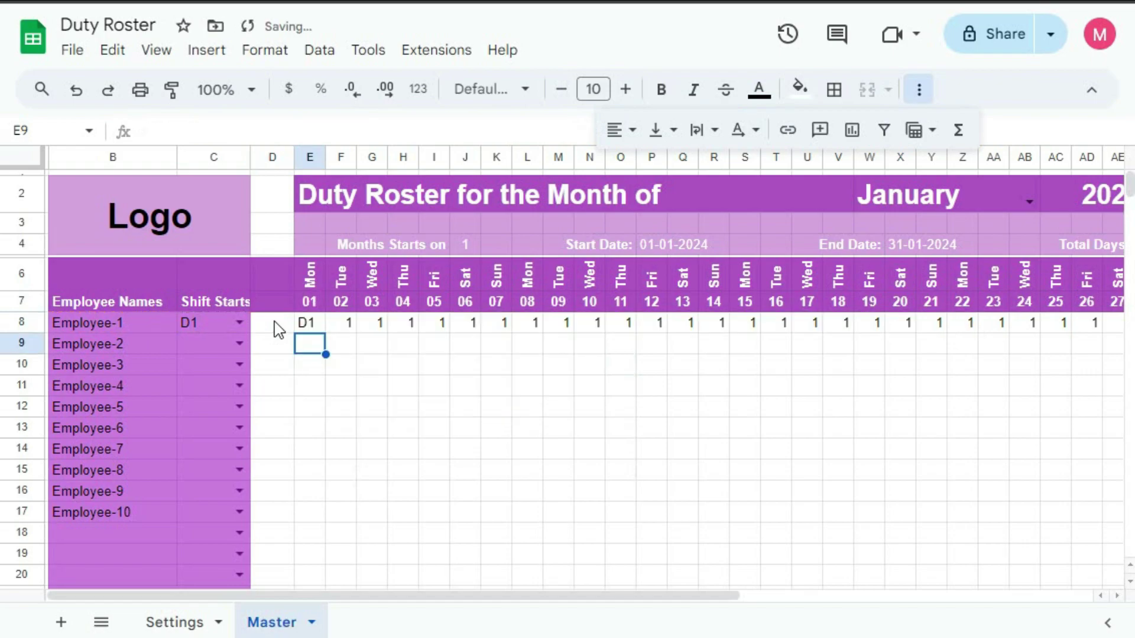
# Step: Fill the E8 formula into F8
pyautogui.click(315, 328)
pyautogui.moveTo(324, 332); pyautogui.dragTo(347, 333)
pyautogui.moveTo(345, 335)
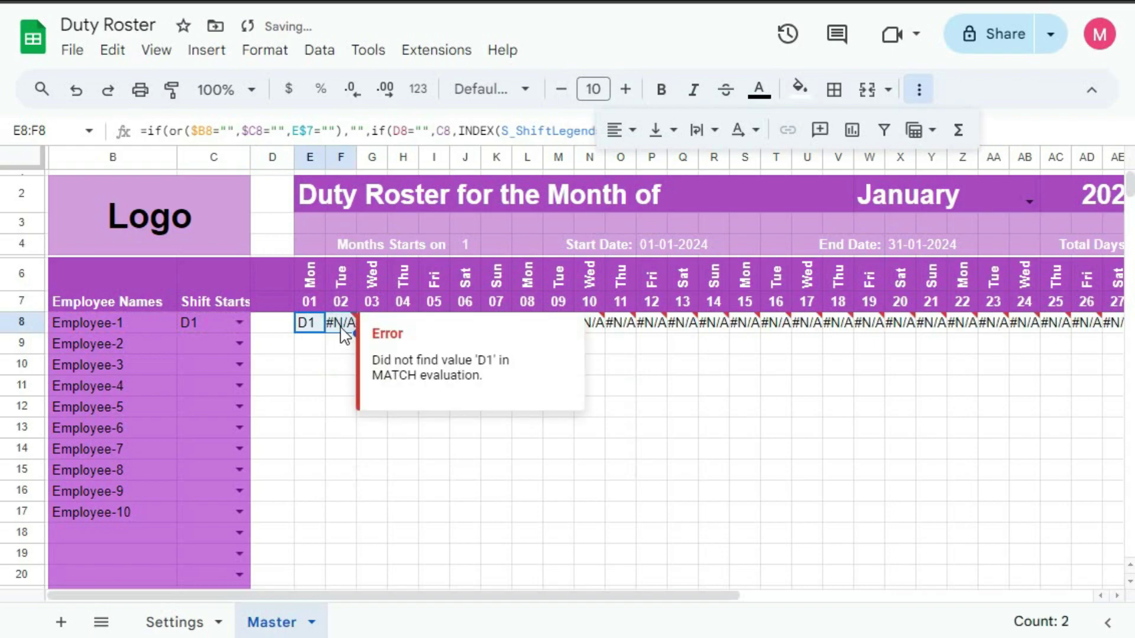
# Step: Examine the MATCH search key and range in the F8 formula, and check the dynamic named range cell for Shift Names on Settings
pyautogui.doubleClick(343, 328)
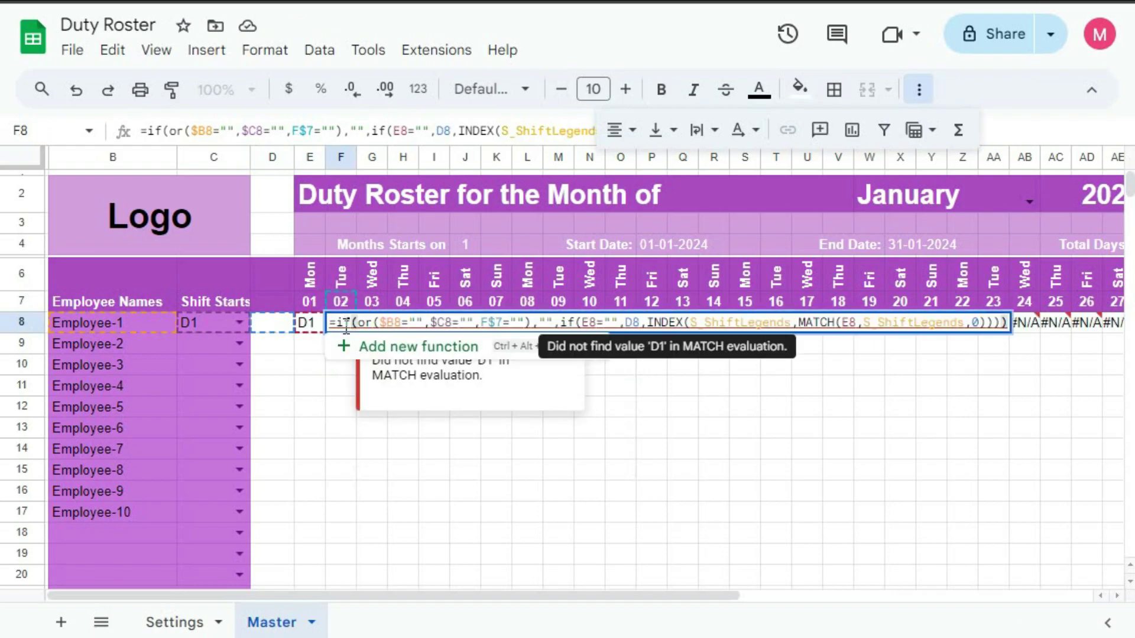
pyautogui.click(849, 323)
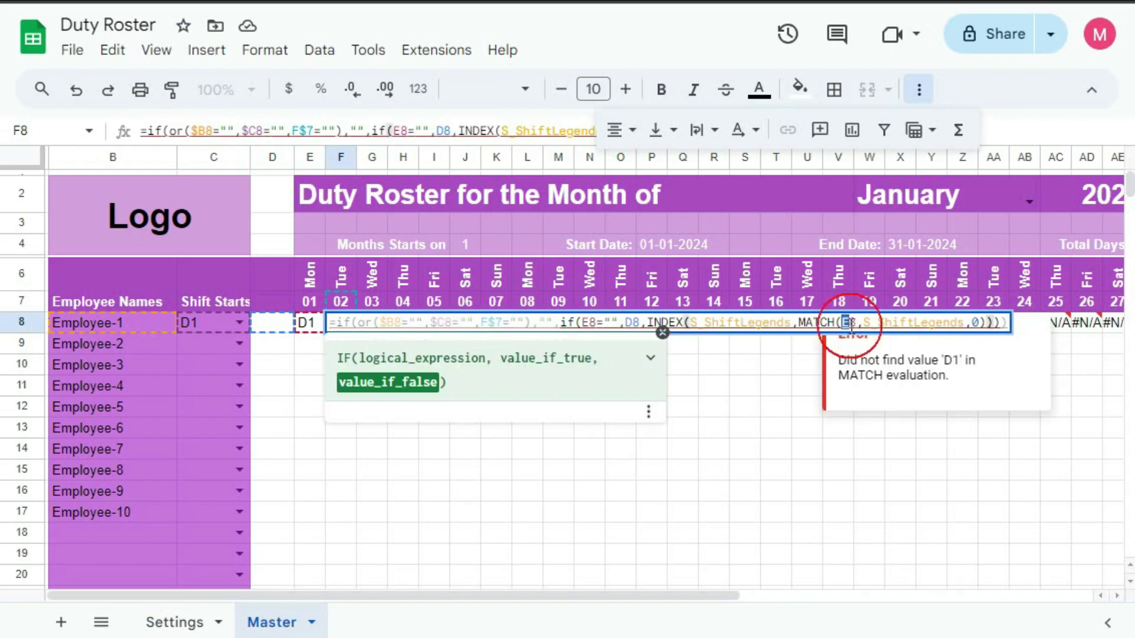
pyautogui.moveTo(852, 325); pyautogui.dragTo(963, 323)
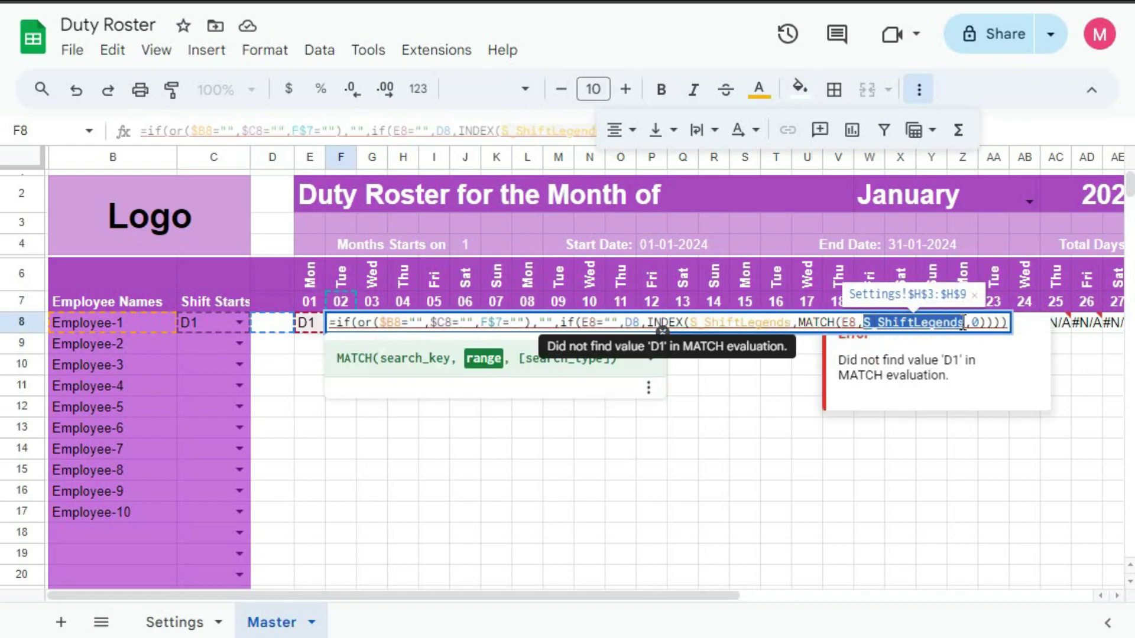
pyautogui.click(893, 323)
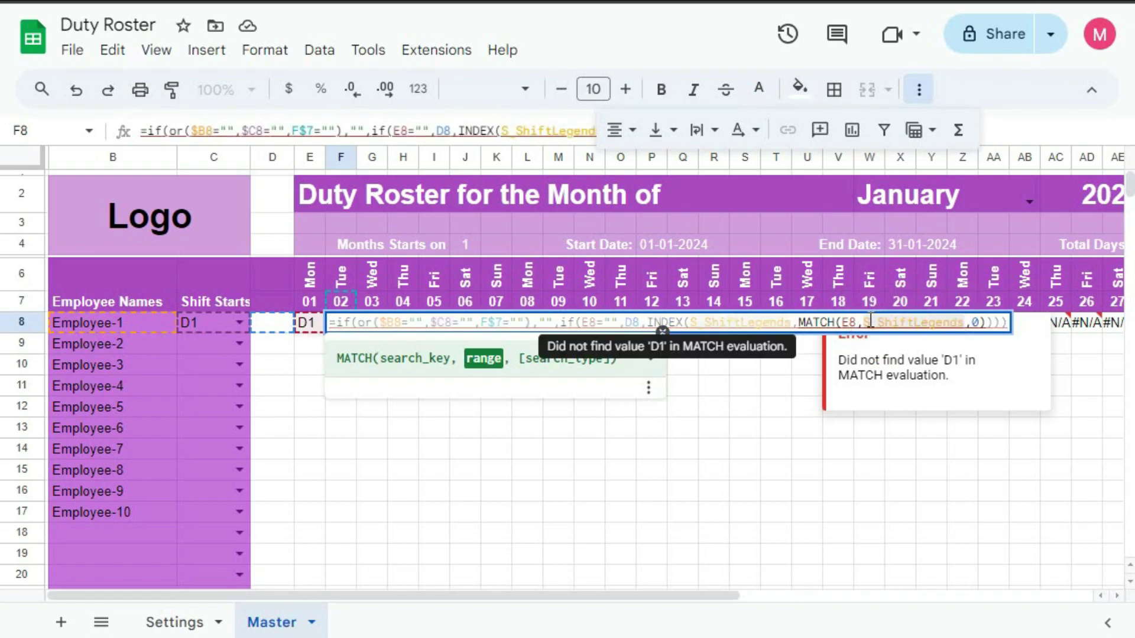
pyautogui.moveTo(865, 323); pyautogui.dragTo(957, 323)
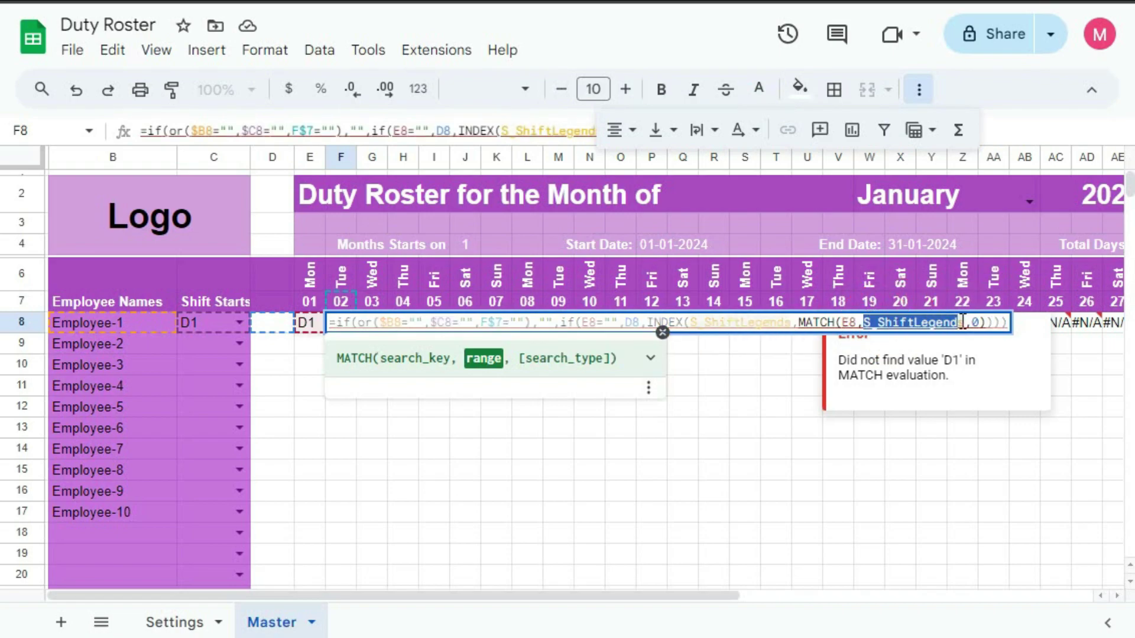
pyautogui.press('Escape')
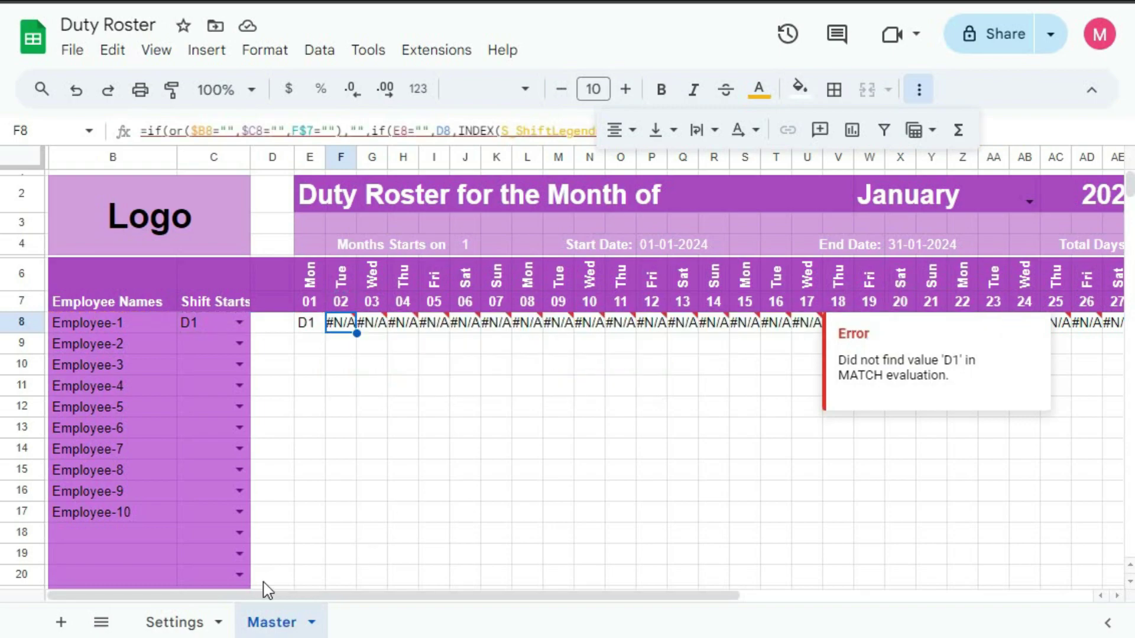
pyautogui.click(175, 622)
pyautogui.click(757, 210)
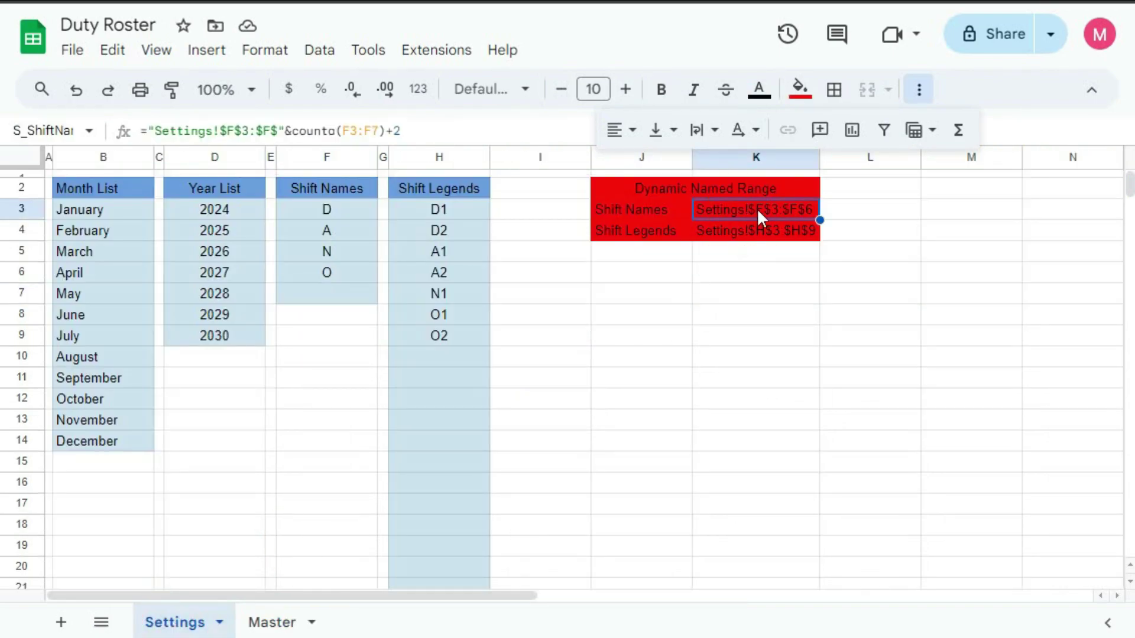
pyautogui.click(270, 623)
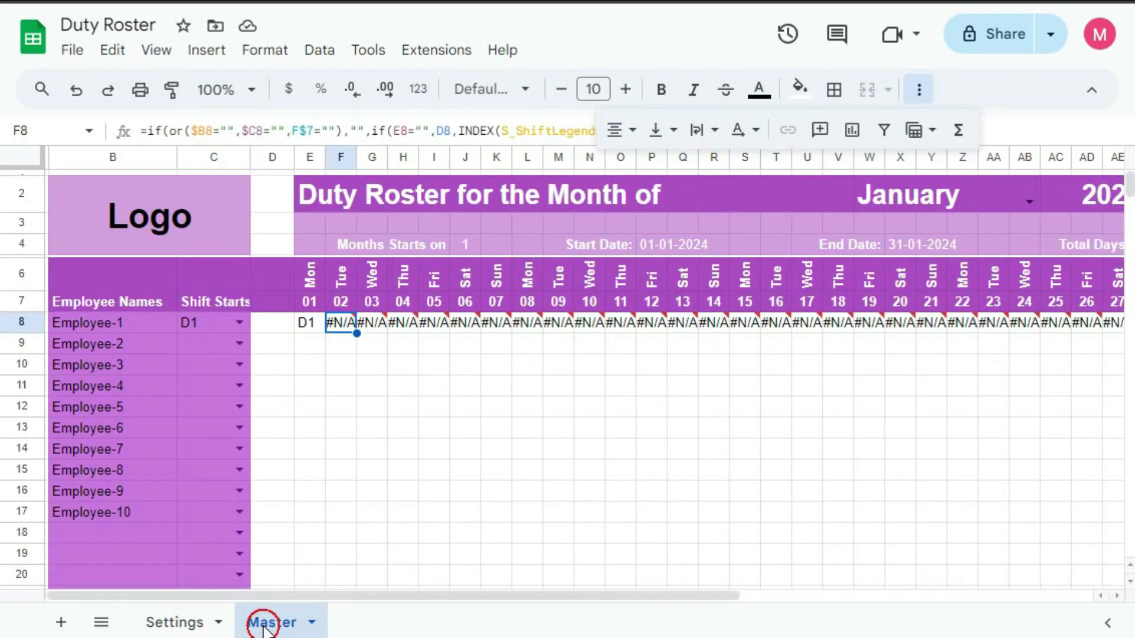
# Step: Wrap the S_ShiftLegends reference of the INDEX function in F8 on Master in an INDIRECT function
pyautogui.doubleClick(358, 331)
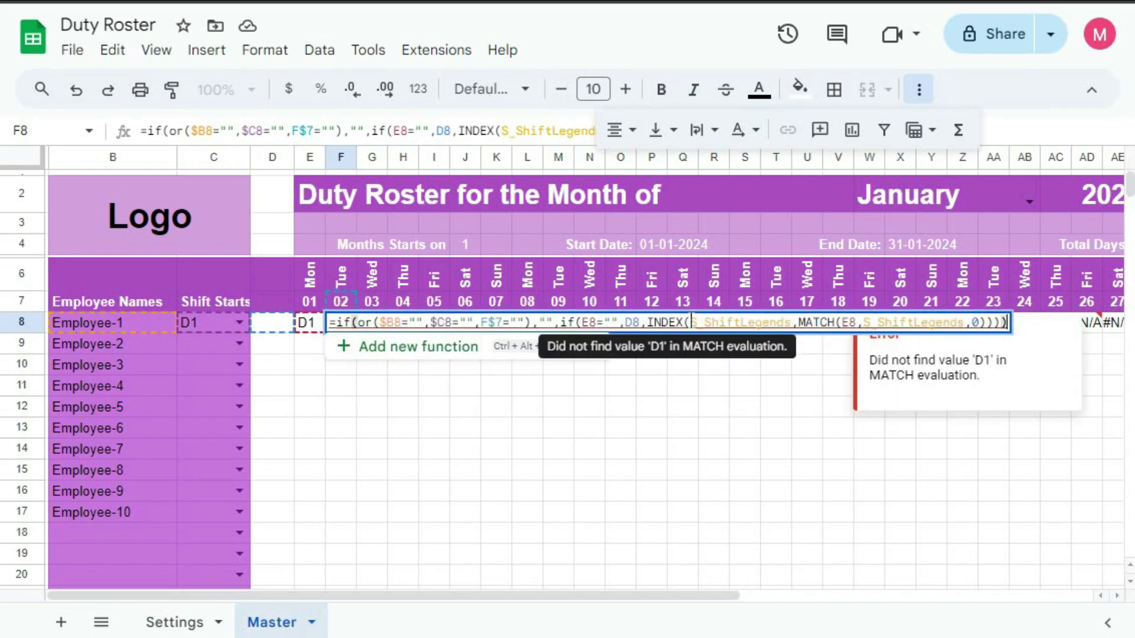
pyautogui.click(690, 322)
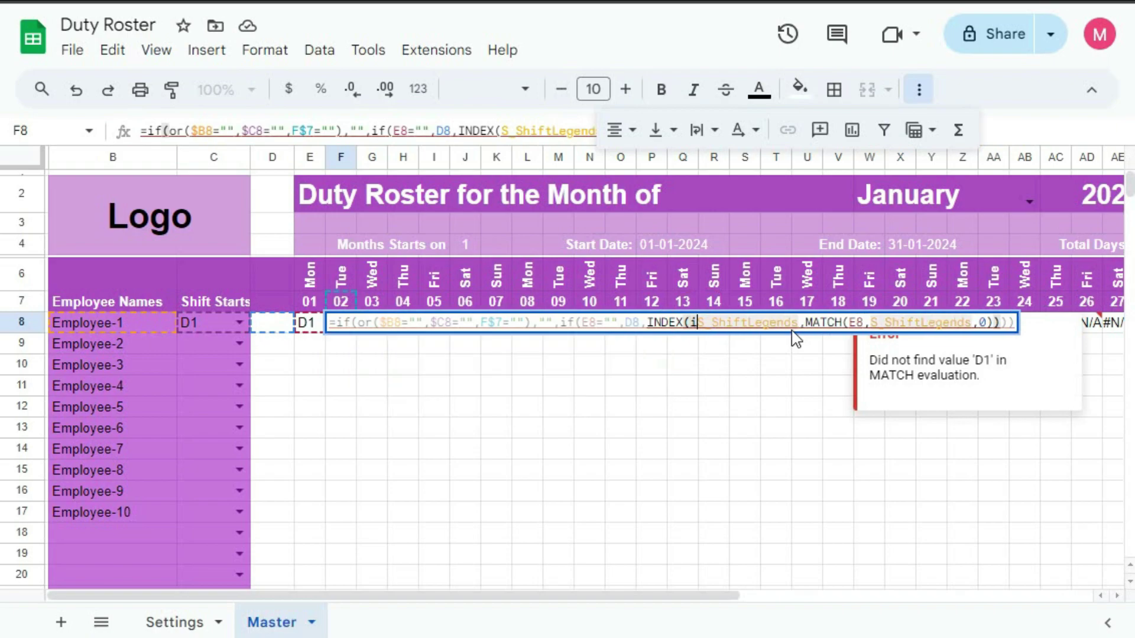
pyautogui.write('indirect(')
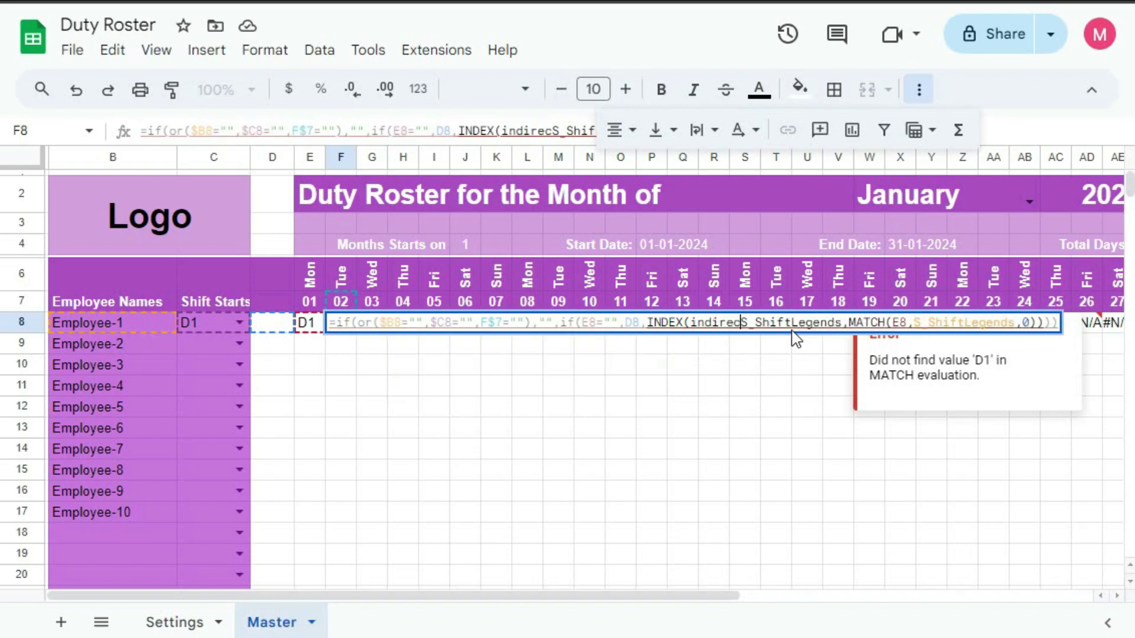
pyautogui.click(858, 323)
pyautogui.write('),')
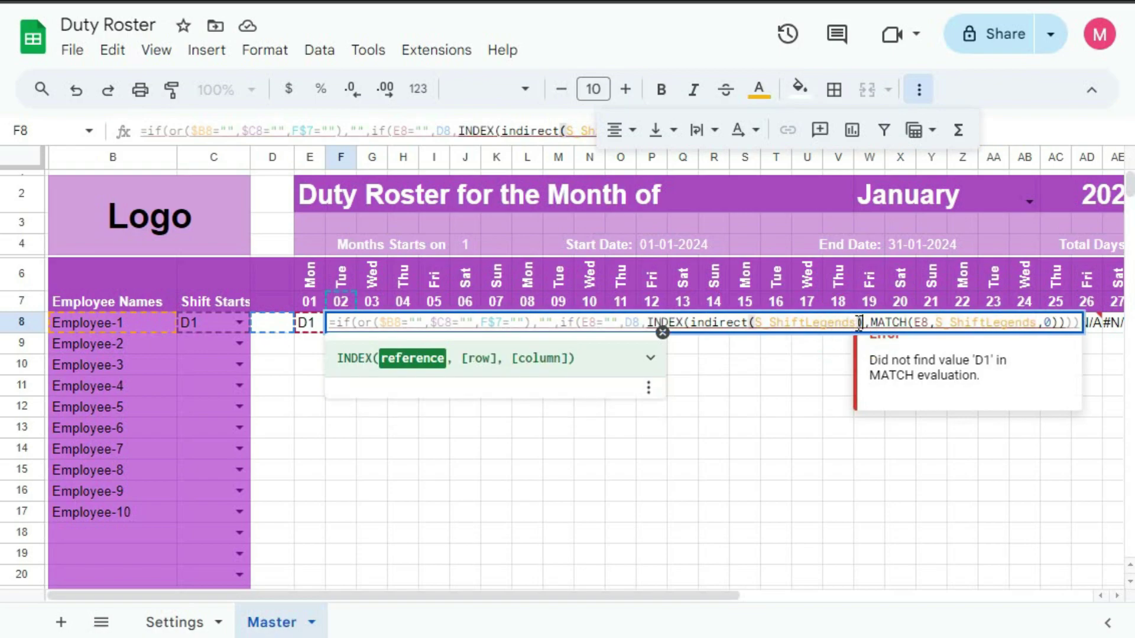
# Step: Wrap the S_ShiftLegends range of the MATCH function in F8 in INDIRECT and enter the formula
pyautogui.click(935, 322)
pyautogui.write('indirect(')
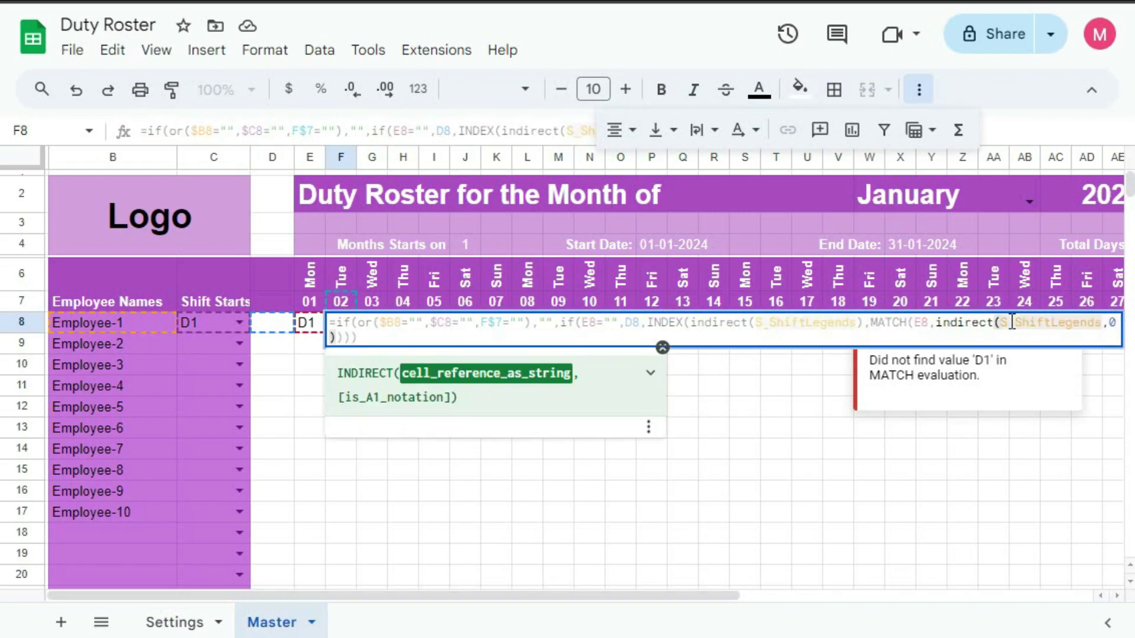
pyautogui.click(1115, 324)
pyautogui.write(')')
pyautogui.press('Return')
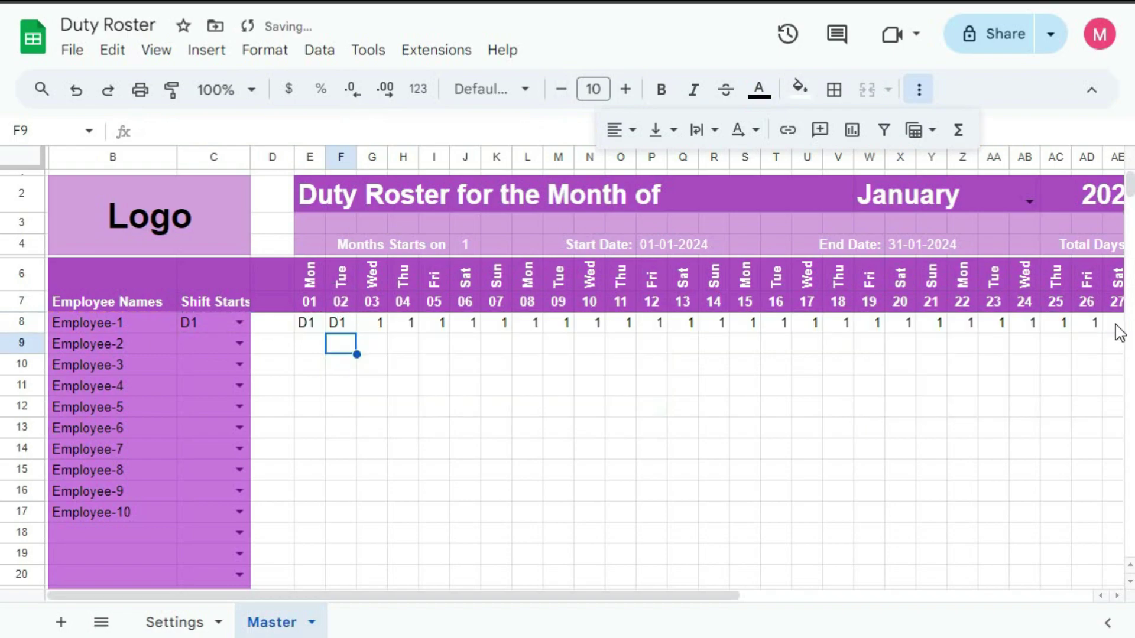
# Step: Add +1 after the MATCH function in the F8 formula so that it returns the next shift legend
pyautogui.click(346, 325)
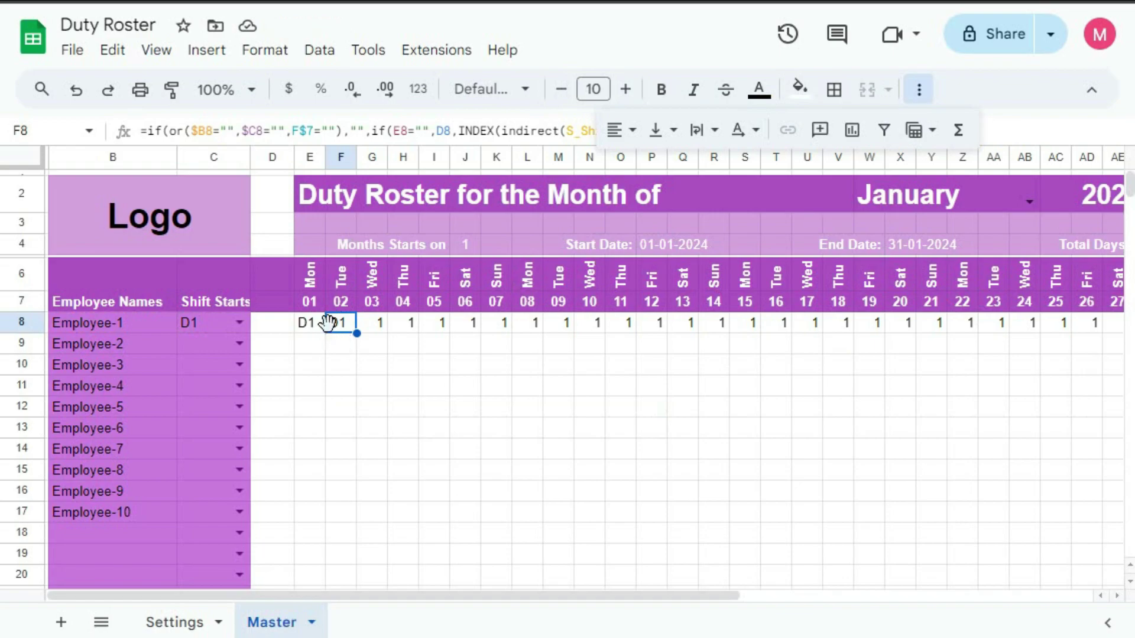
pyautogui.doubleClick(328, 322)
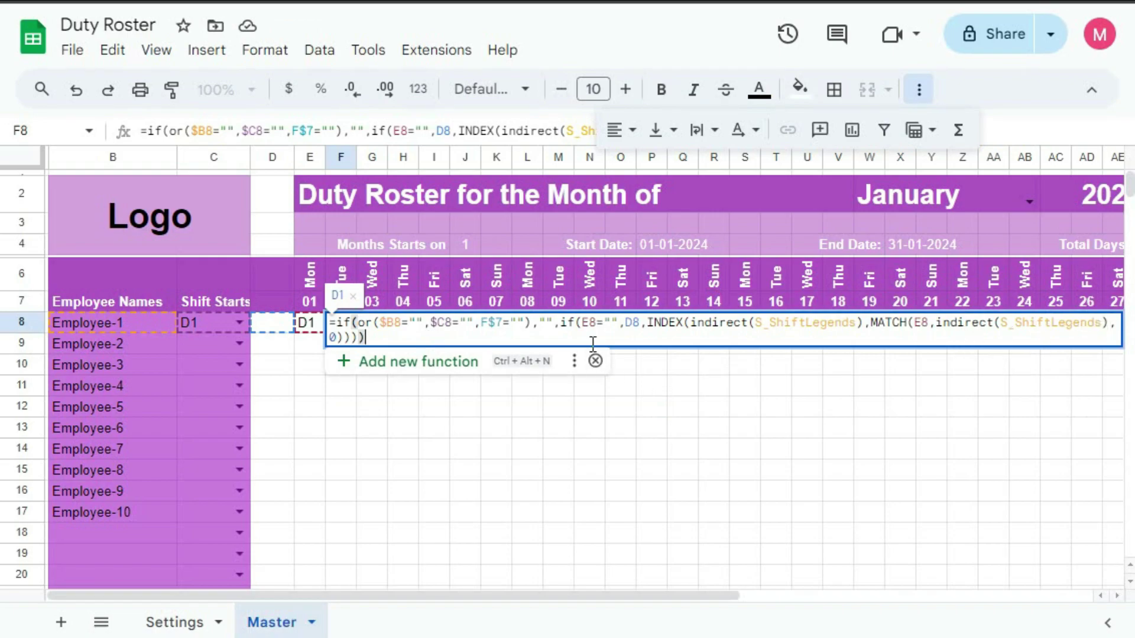
pyautogui.click(345, 336)
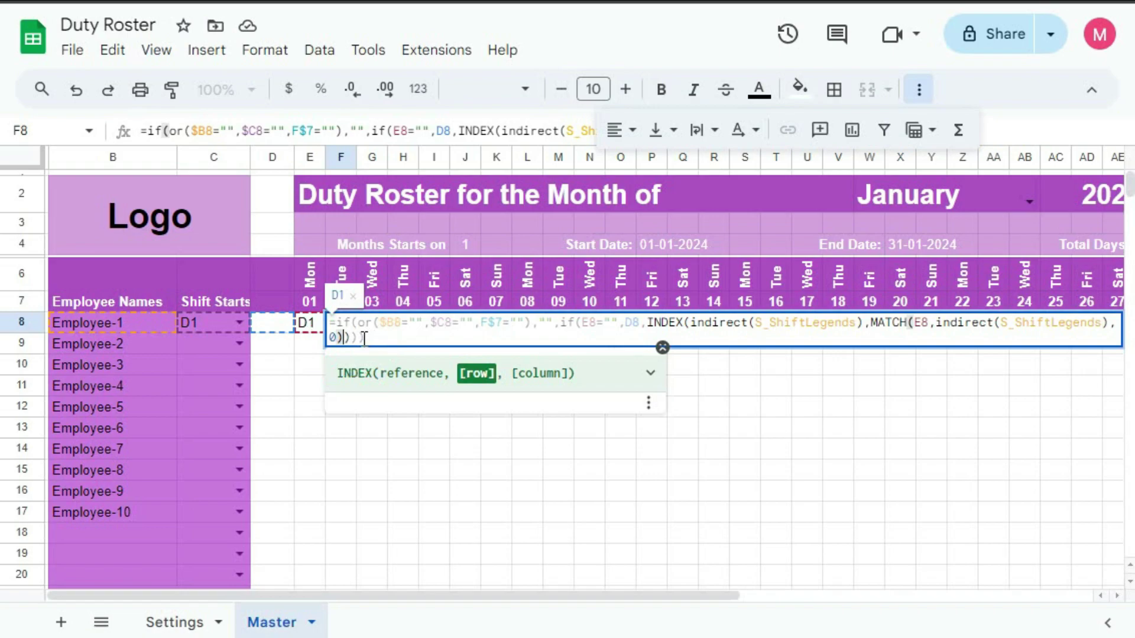
pyautogui.press('Return')
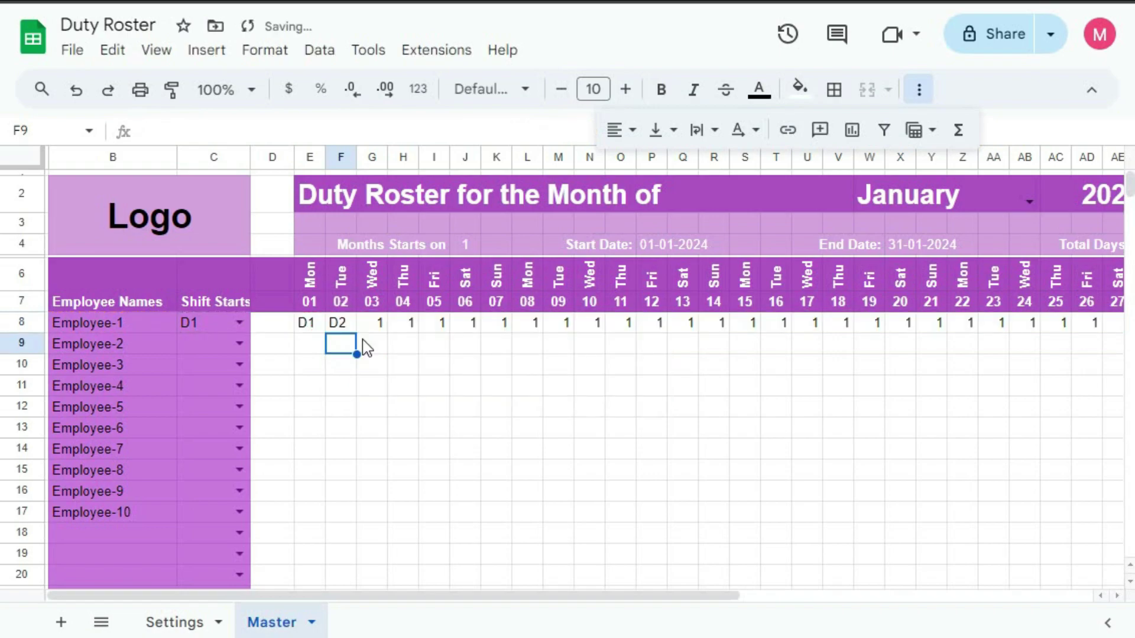
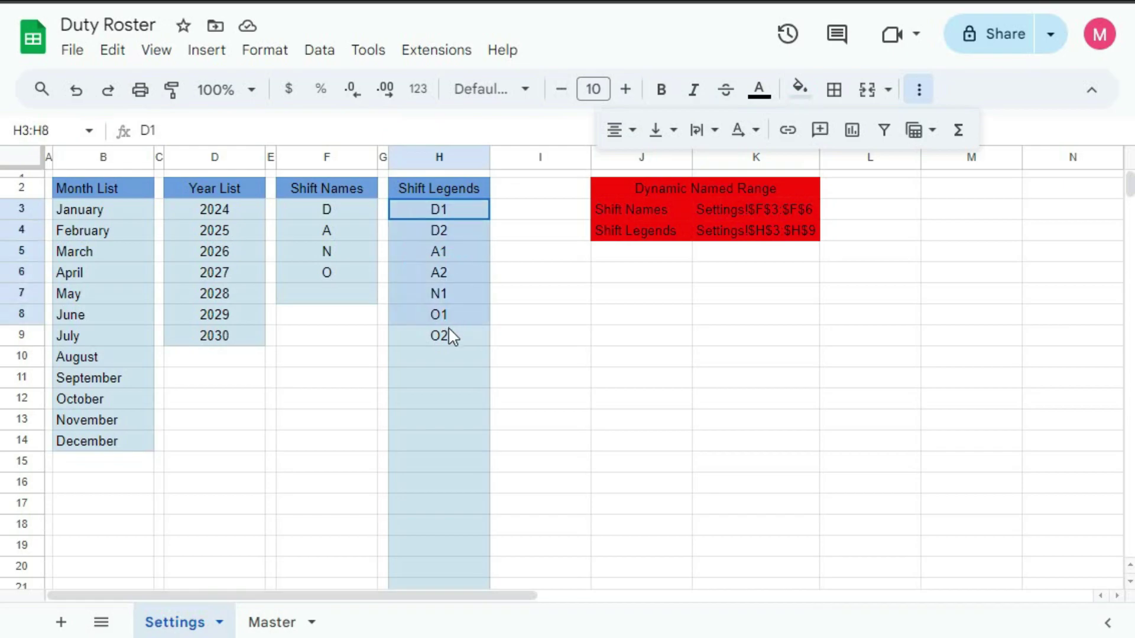
# Step: Examine the MATCH row argument in the L8 formula on Master, and enlarge the formula bar
pyautogui.click(269, 622)
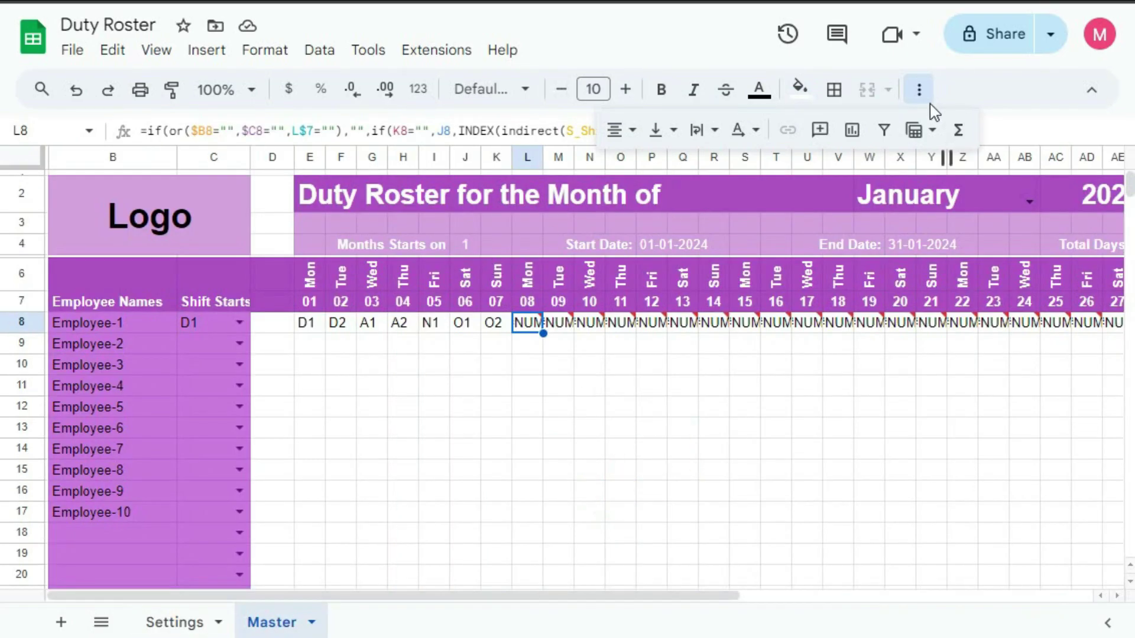
pyautogui.click(884, 114)
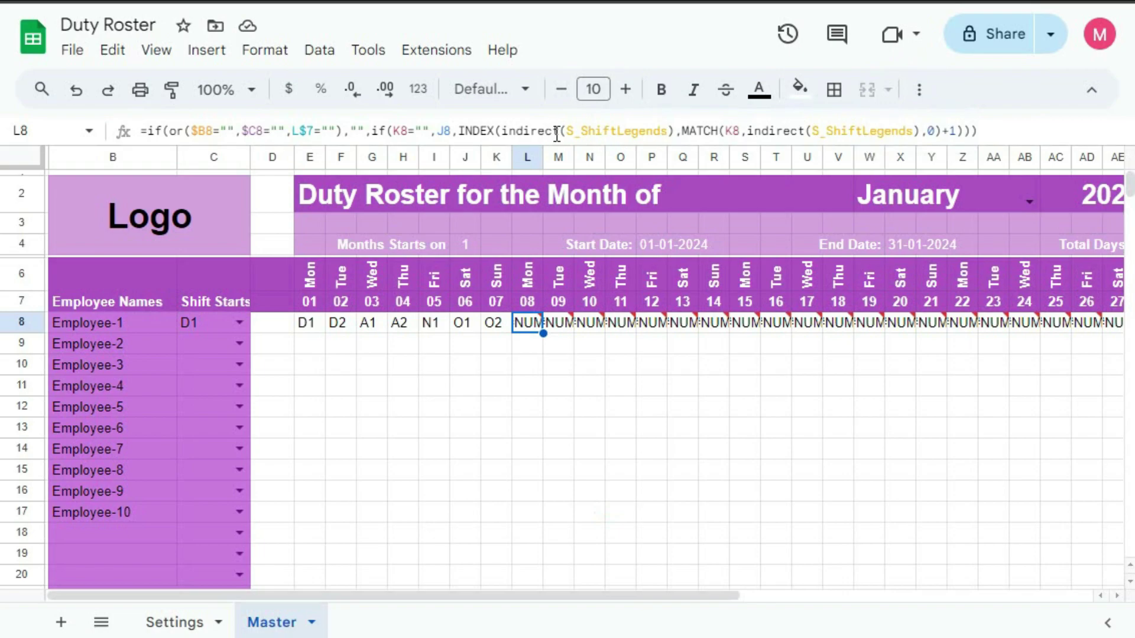
pyautogui.moveTo(684, 131); pyautogui.dragTo(957, 134)
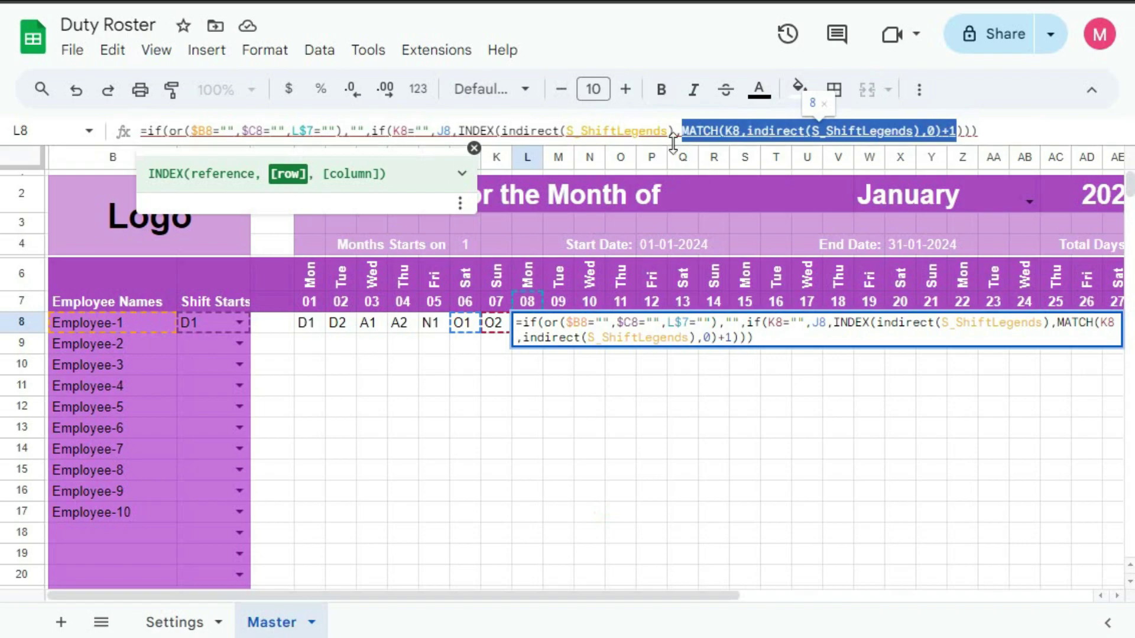
pyautogui.moveTo(672, 144); pyautogui.dragTo(678, 205)
pyautogui.press('Escape')
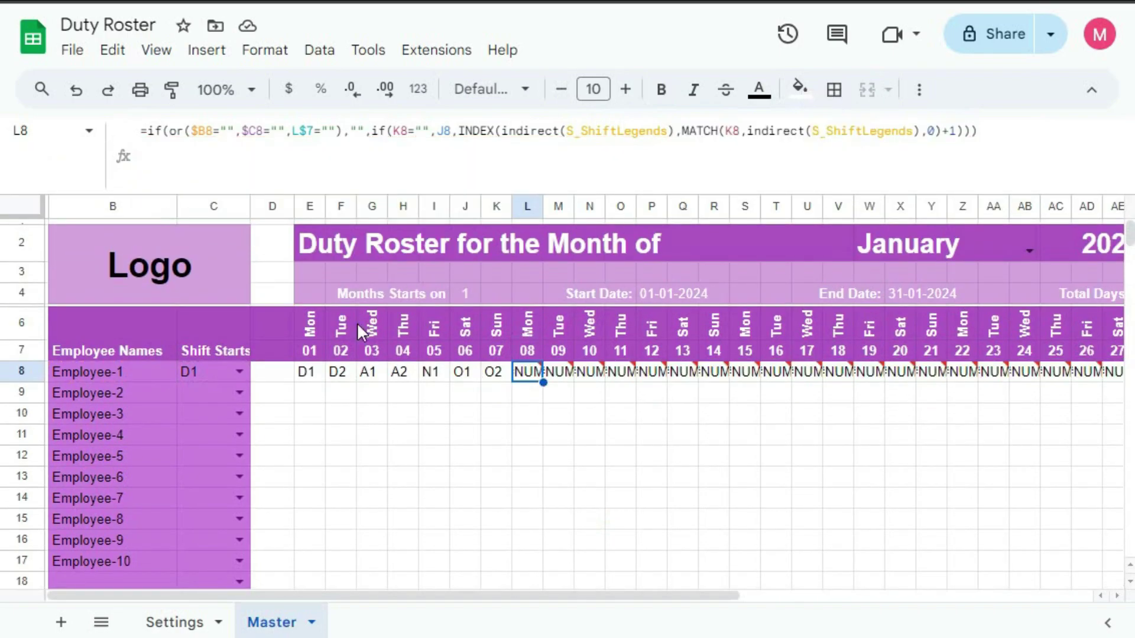
# Step: Copy the updated F8 formula with INDIRECT and +1 back into E8
pyautogui.click(309, 372)
pyautogui.click(342, 372)
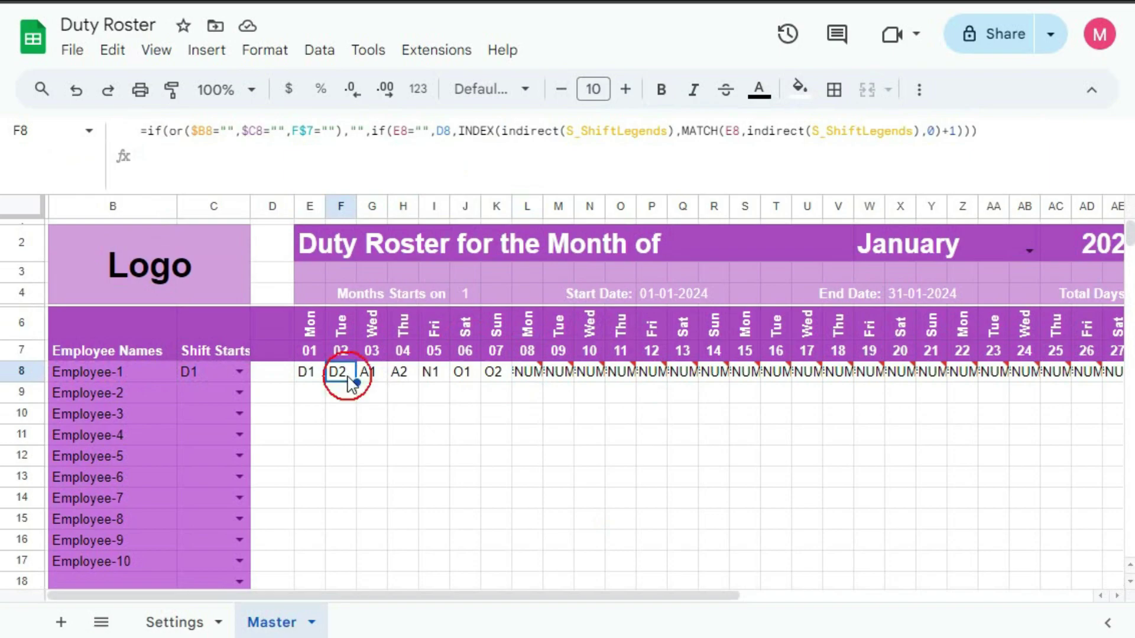
pyautogui.click(310, 373)
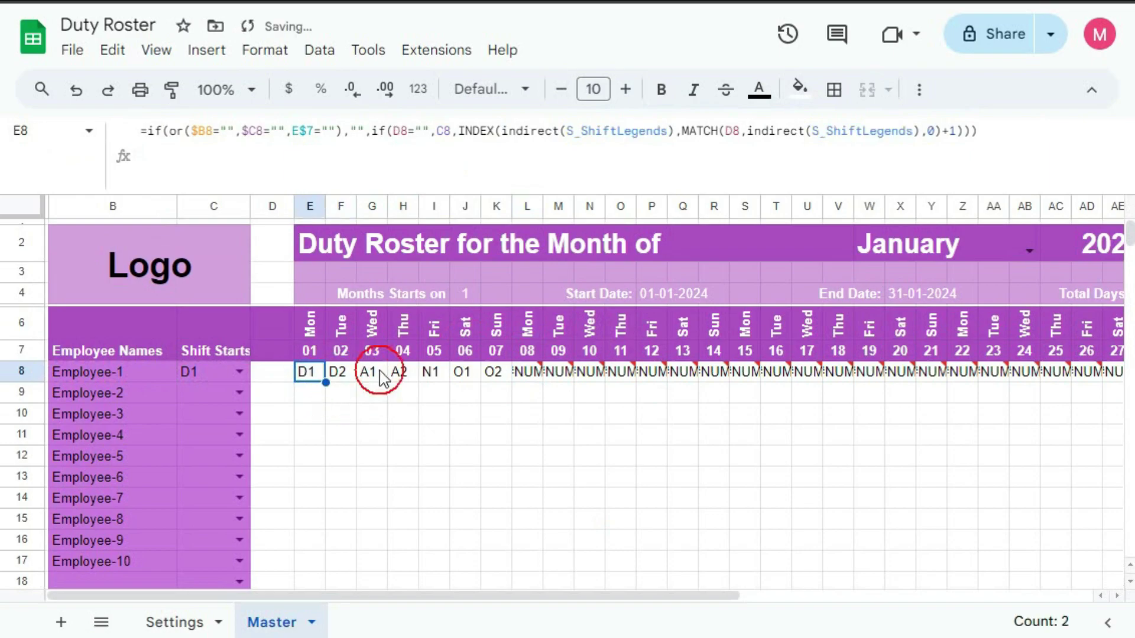
# Step: Start an IF function around the MATCH row argument in the E8 formula, with a greater-than comparison after MATCH(D8,indirect(S_ShiftLegends),0)+1
pyautogui.click(707, 135)
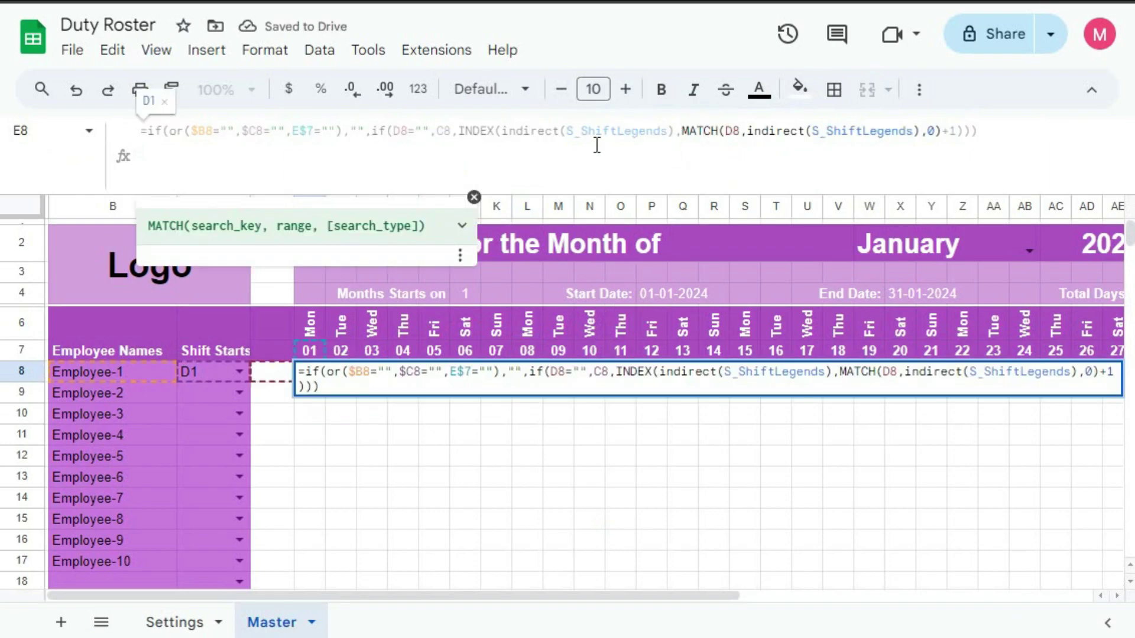
pyautogui.click(567, 134)
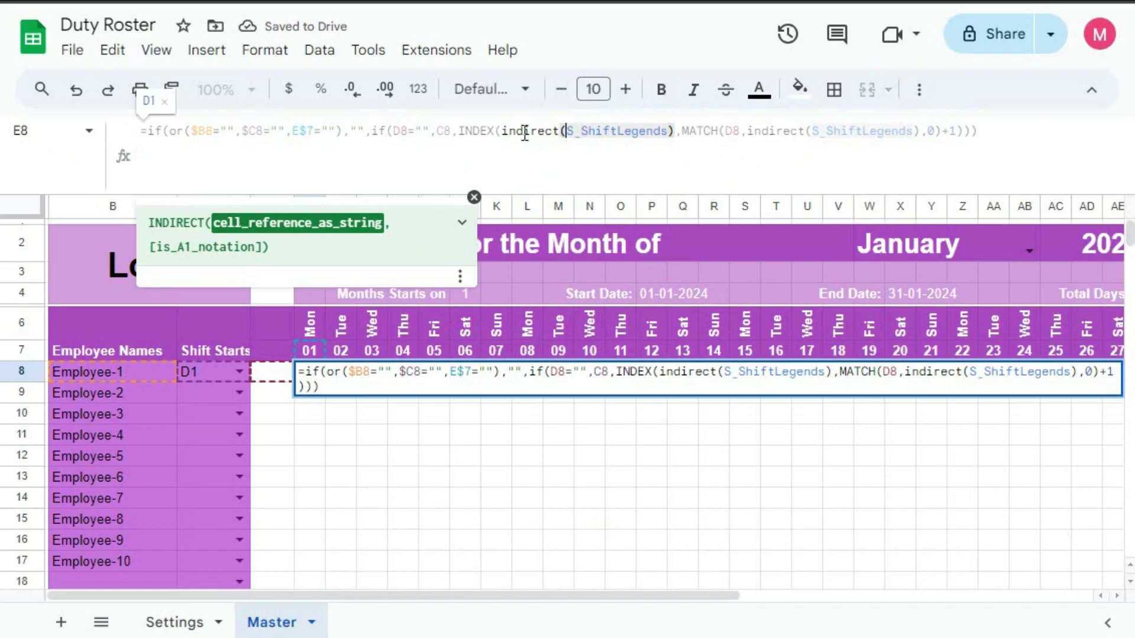
pyautogui.click(684, 131)
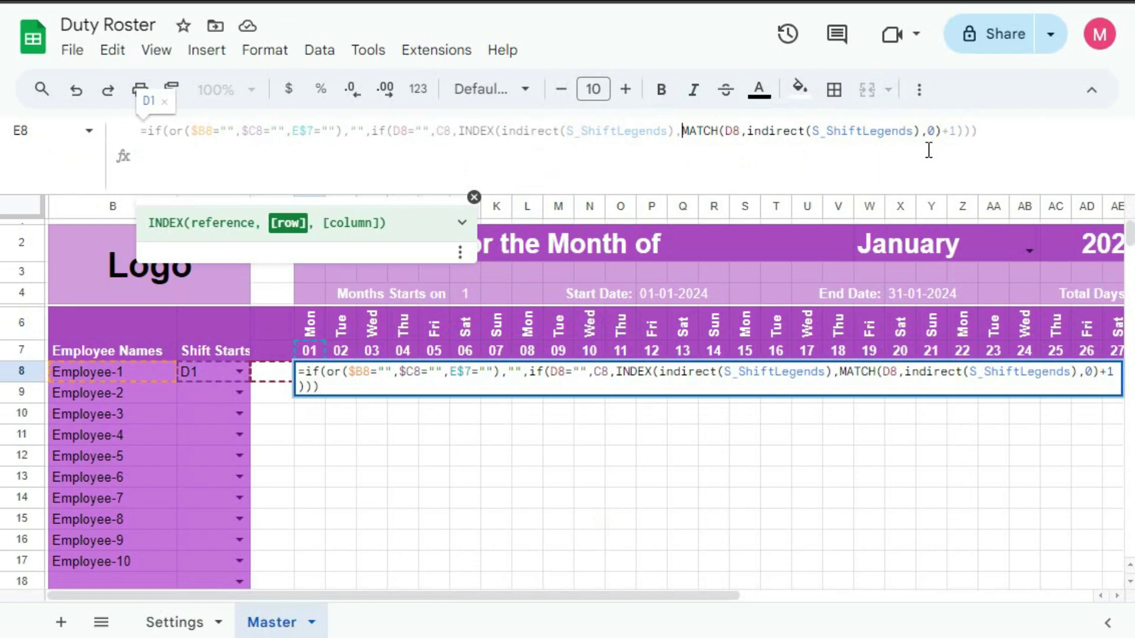
pyautogui.write('if(')
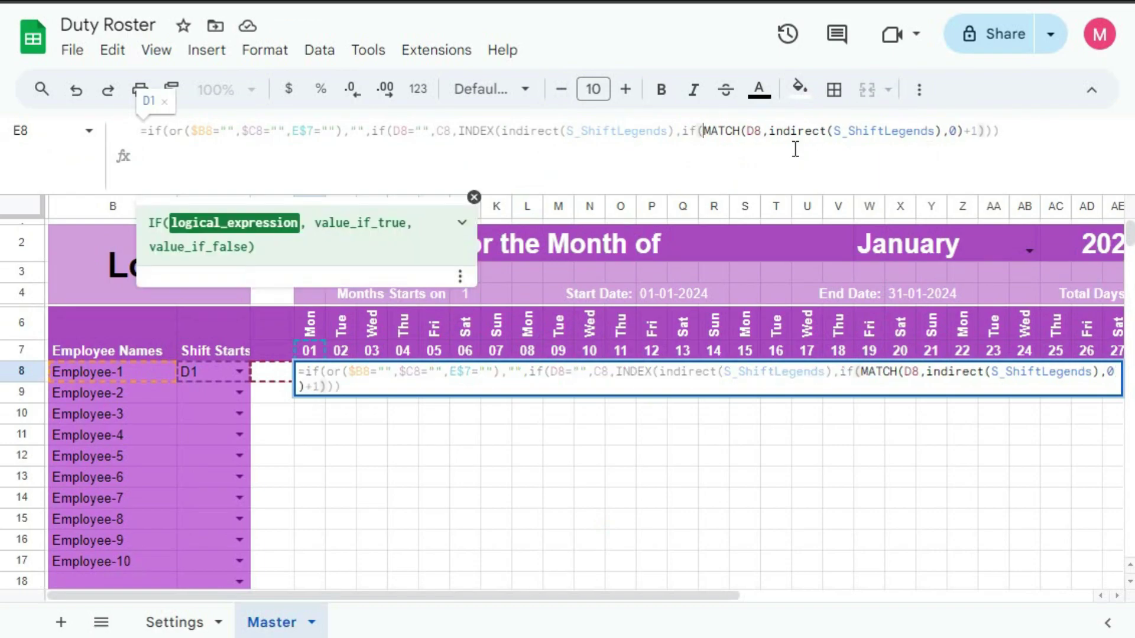
pyautogui.moveTo(705, 132); pyautogui.dragTo(986, 131)
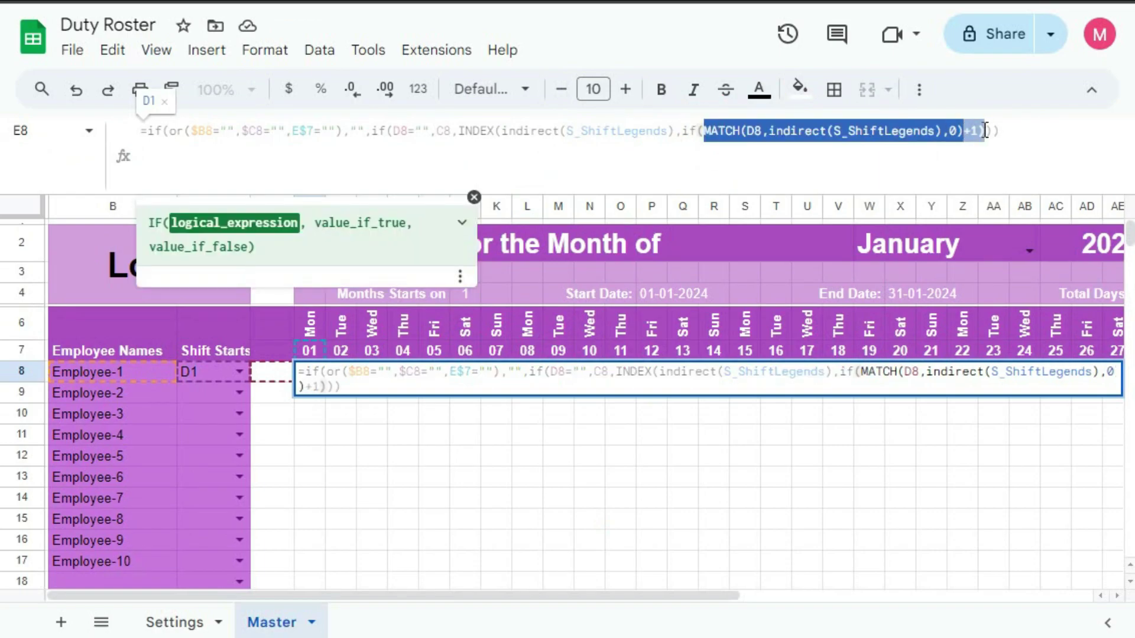
pyautogui.click(984, 131)
pyautogui.write('>')
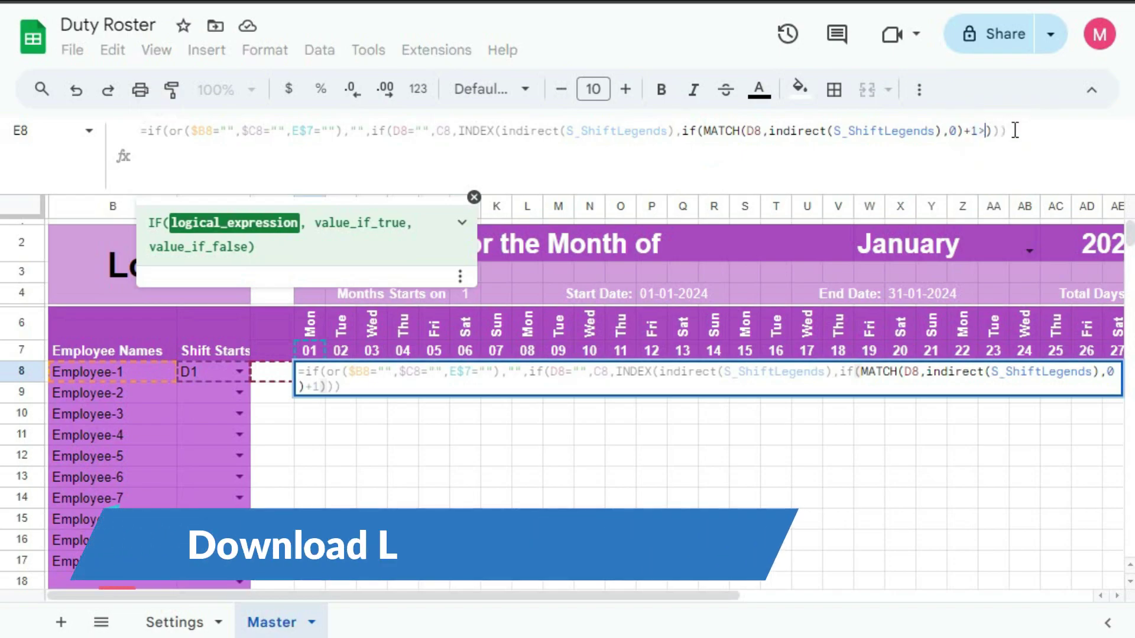
# Step: Complete the IF condition in the E8 formula by comparing against counta(indirect(S_ShiftLegends))
pyautogui.write('count')
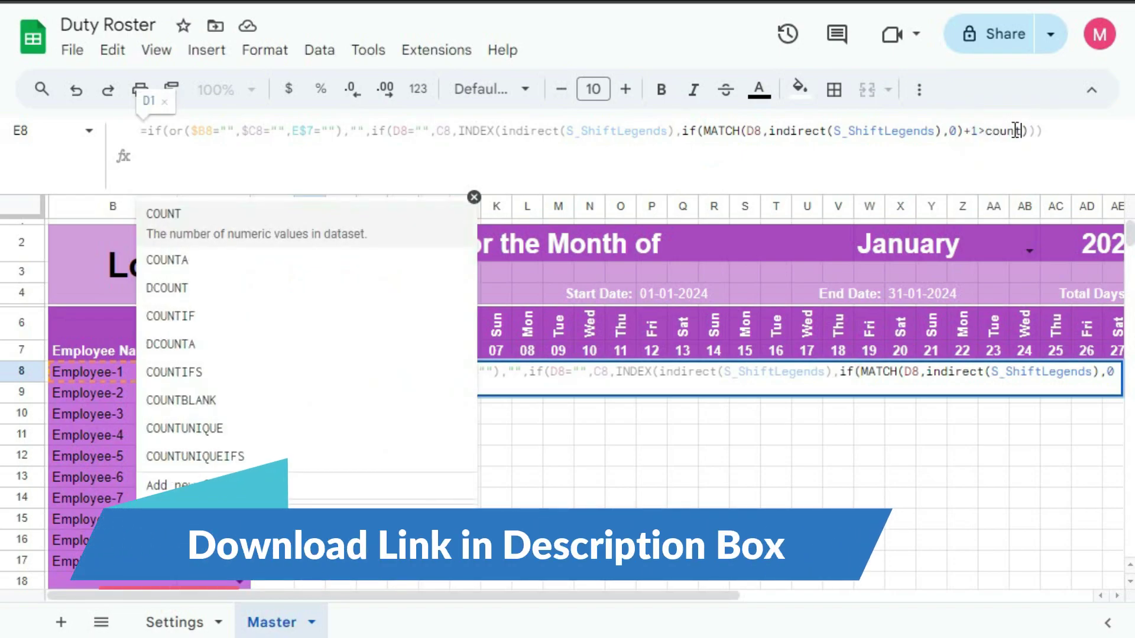
pyautogui.write('a(i')
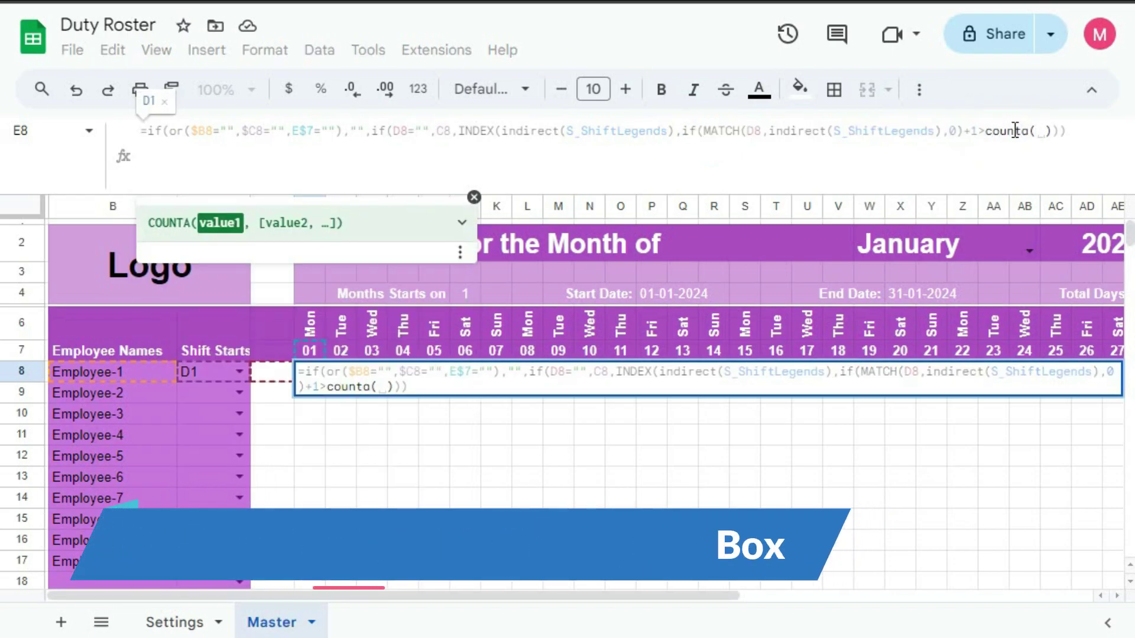
pyautogui.write('ndi')
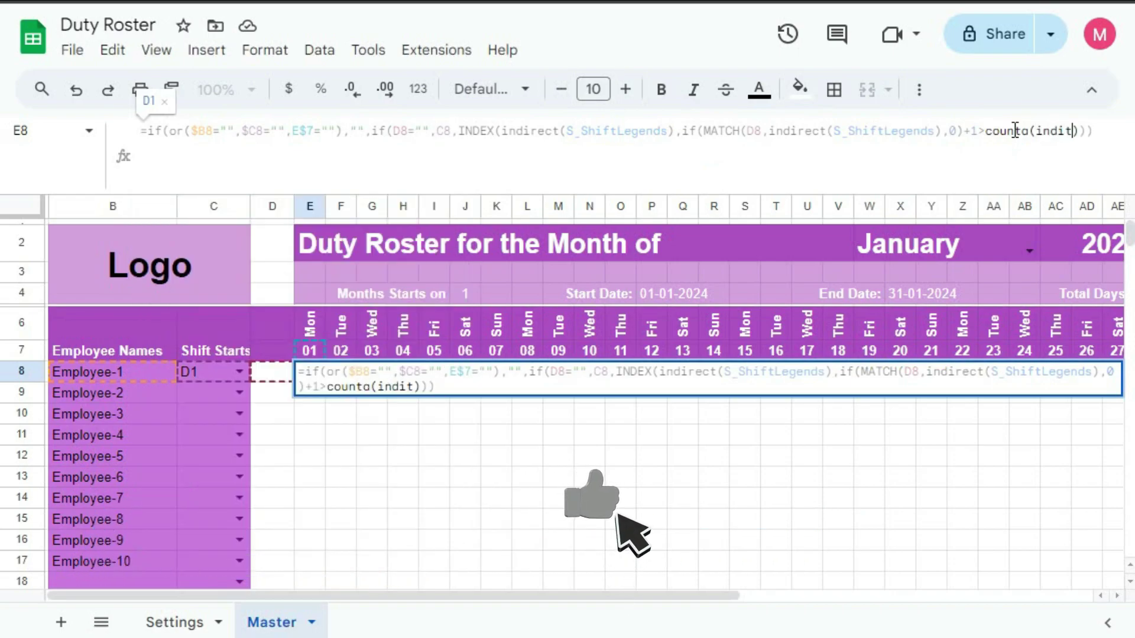
pyautogui.write('rect')
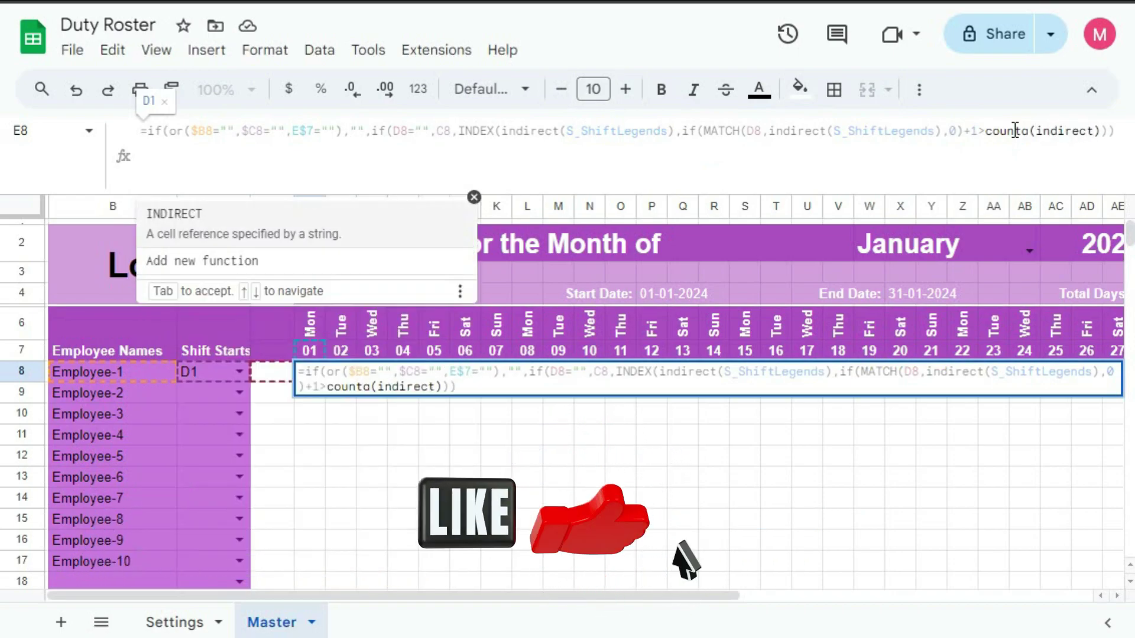
pyautogui.write('(s_S')
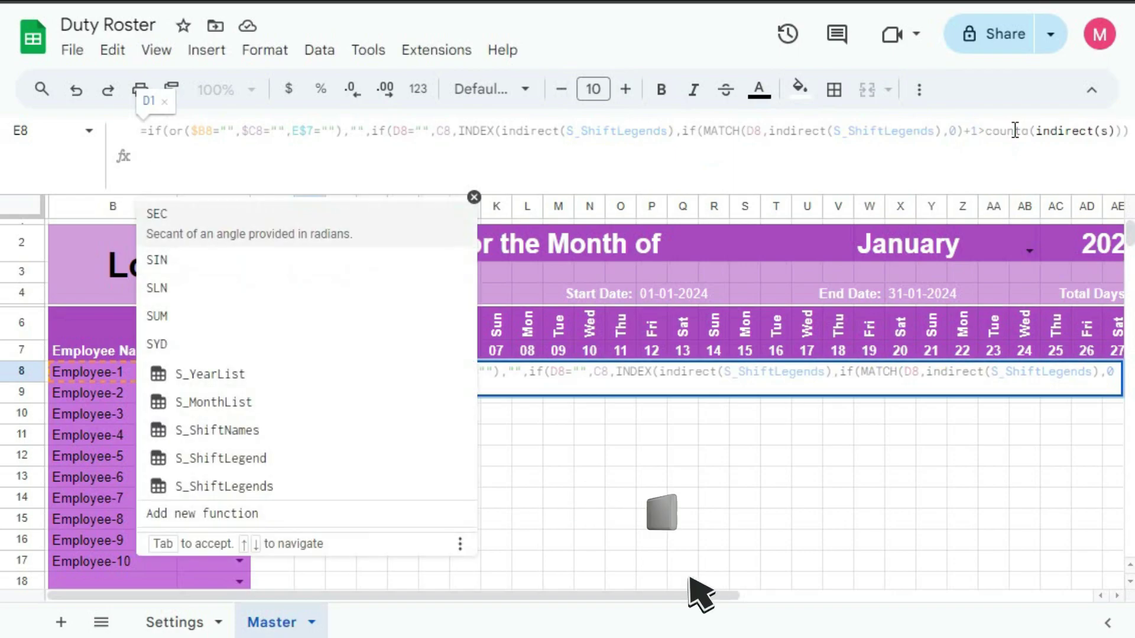
pyautogui.write('h')
pyautogui.press('Down')
pyautogui.press('Down')
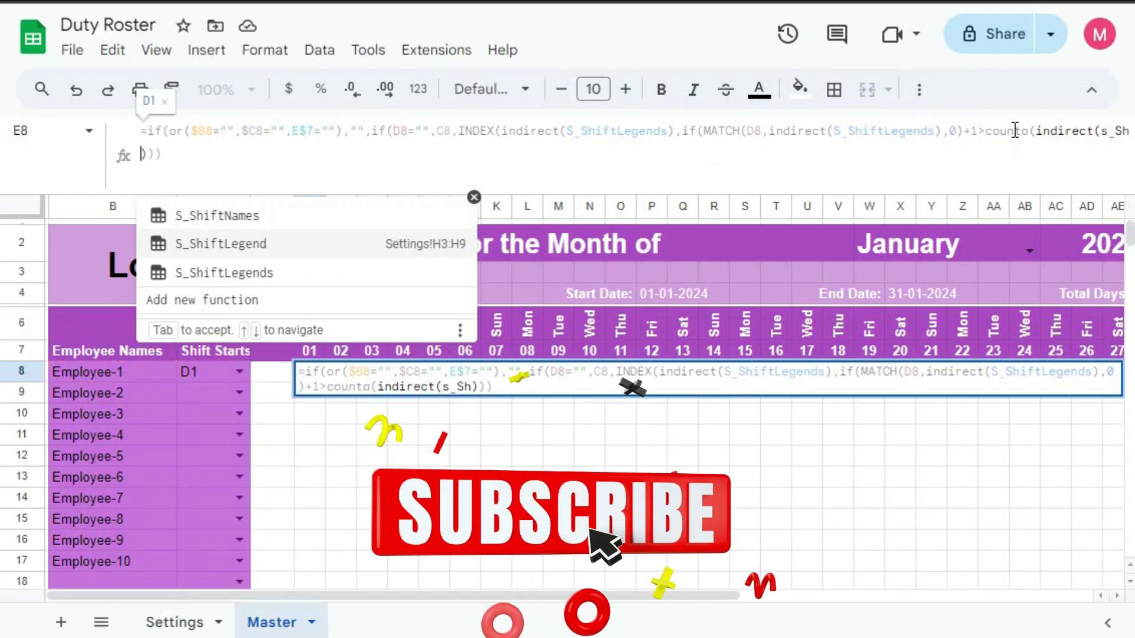
pyautogui.press('Tab')
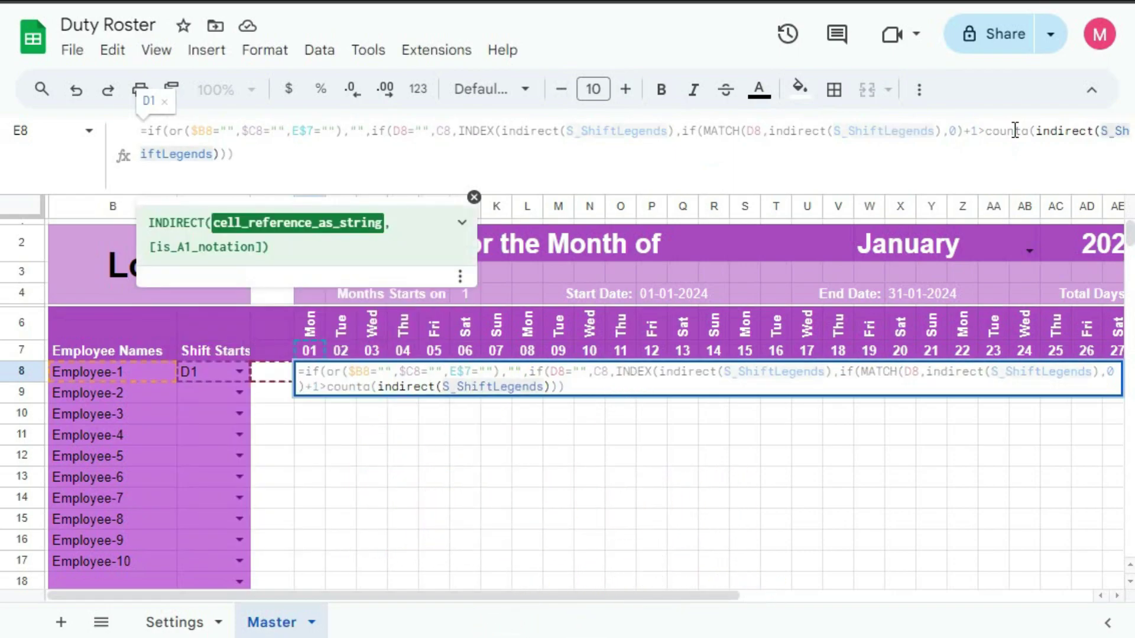
pyautogui.write(')')
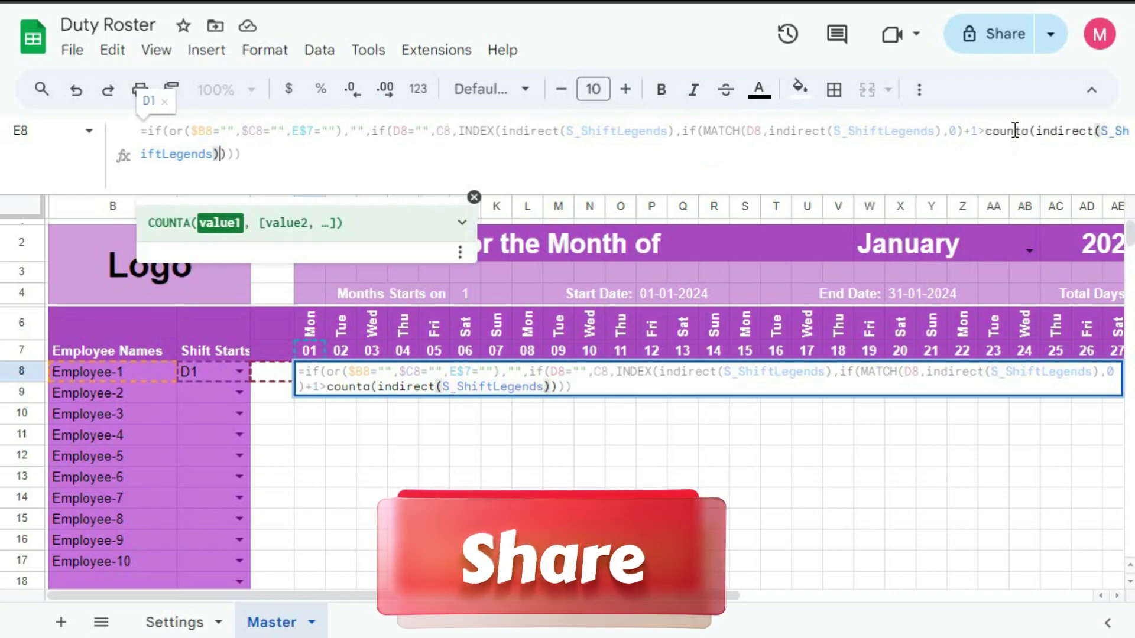
pyautogui.write(',')
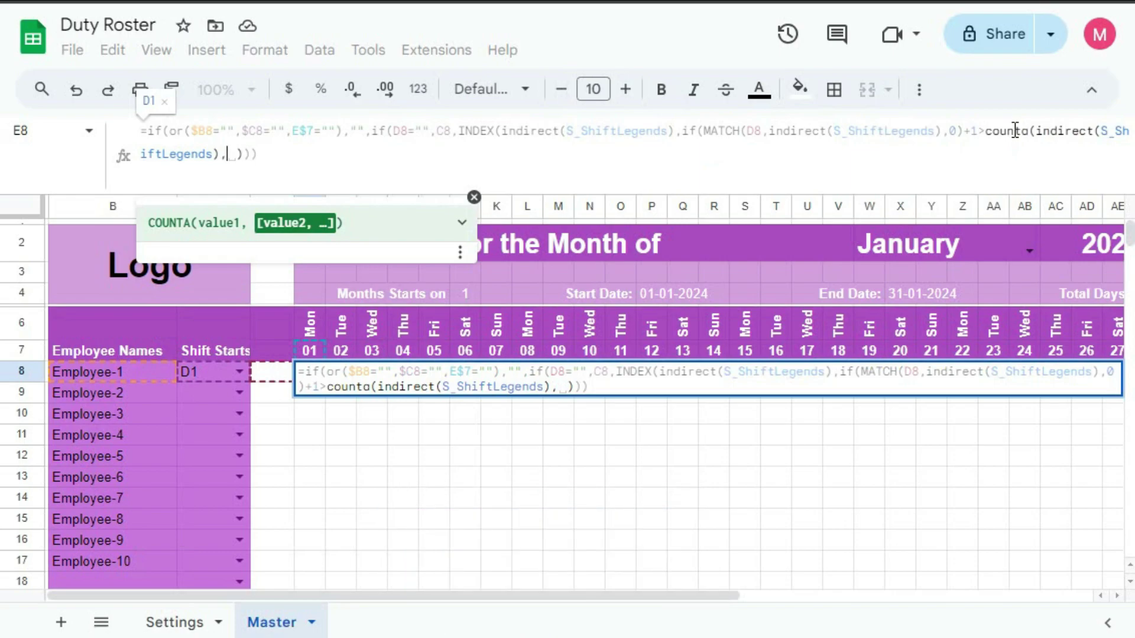
pyautogui.press('BackSpace')
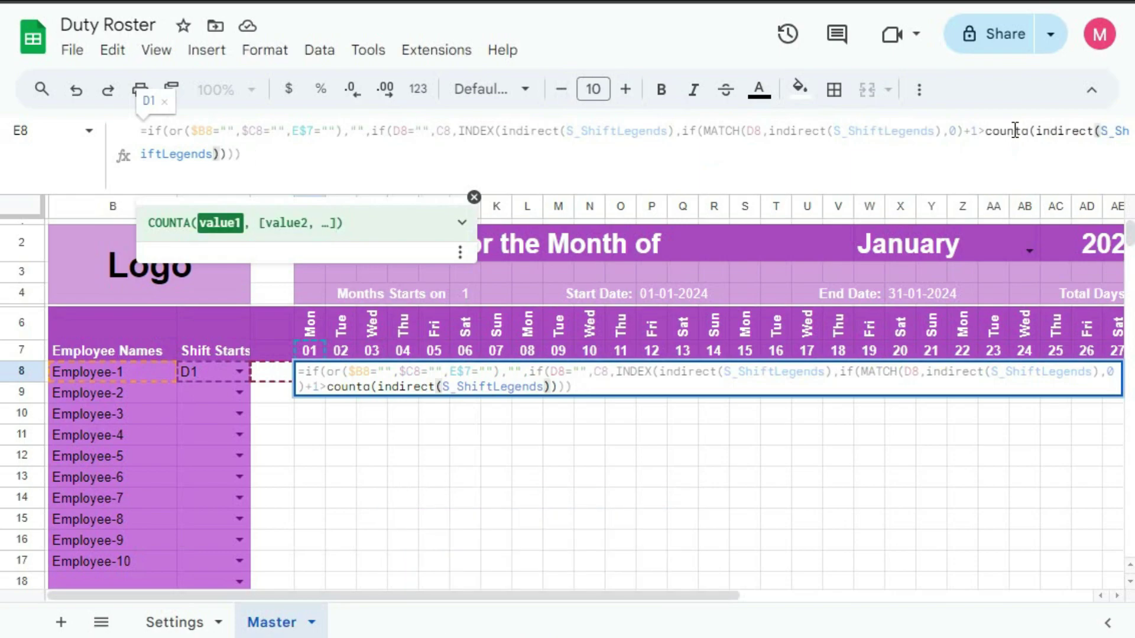
pyautogui.write(')')
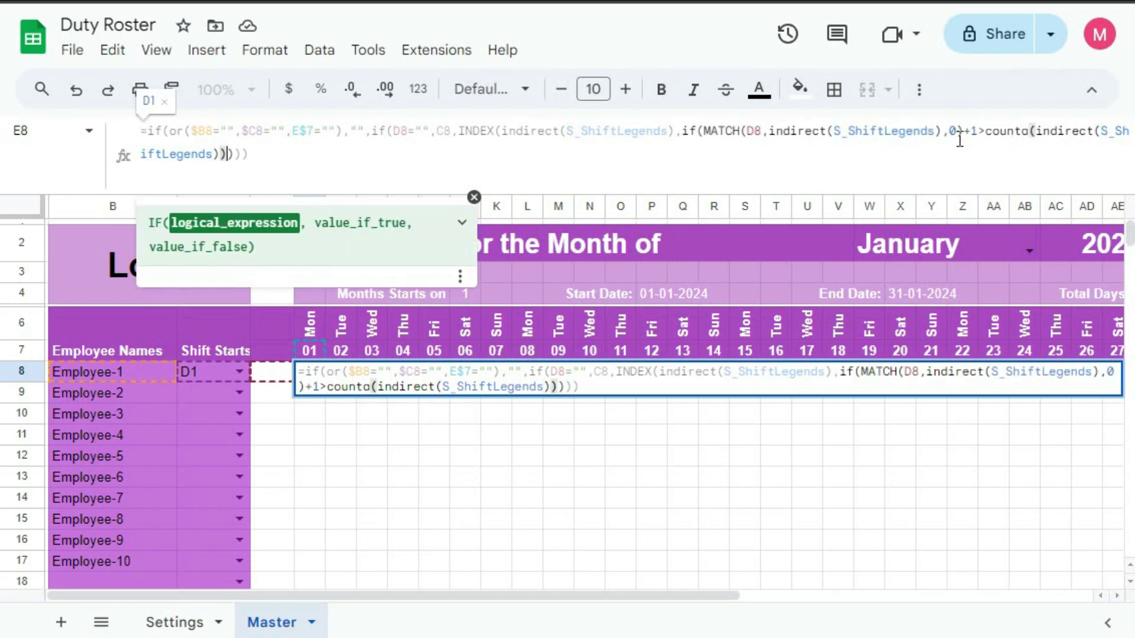
# Step: Set the value if true of the nested IF in the E8 formula to 1
pyautogui.moveTo(706, 132); pyautogui.dragTo(975, 133)
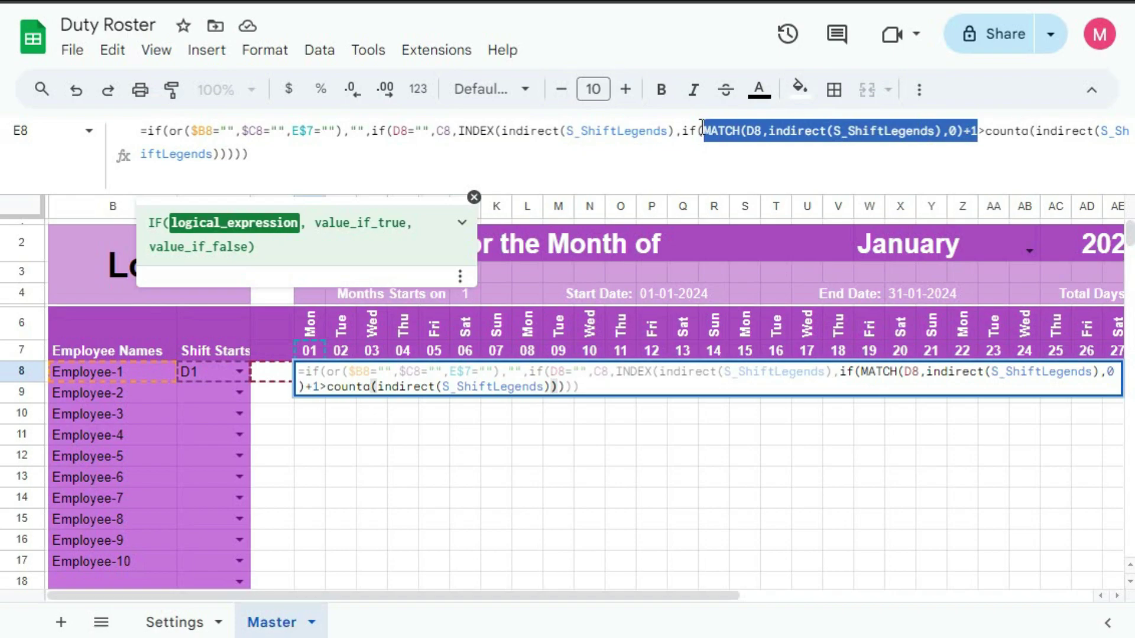
pyautogui.click(227, 156)
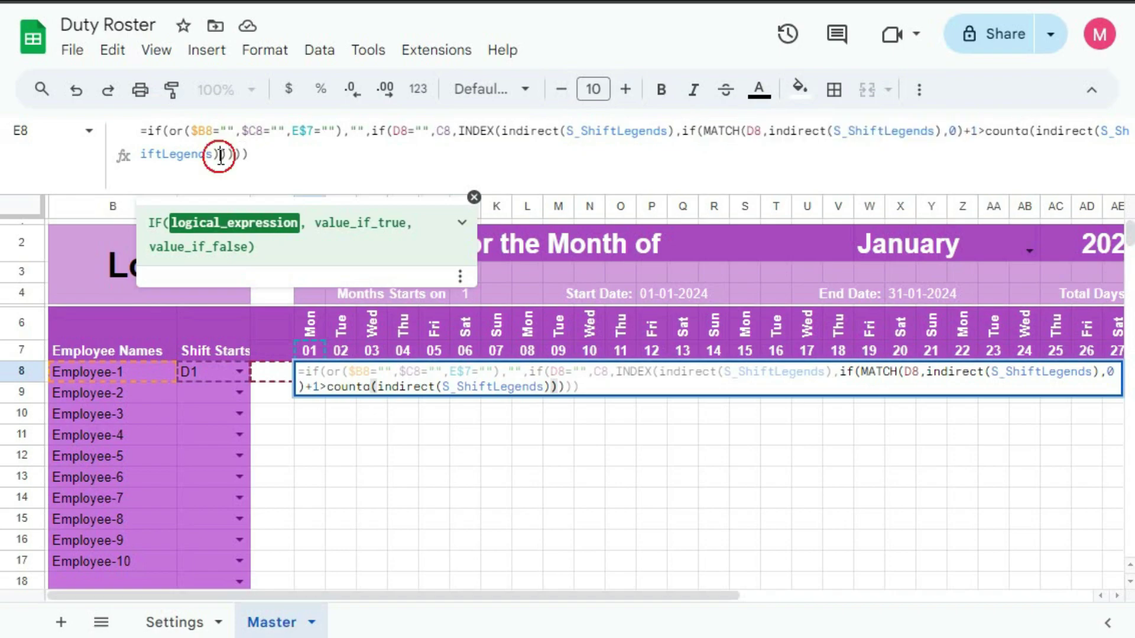
pyautogui.click(229, 155)
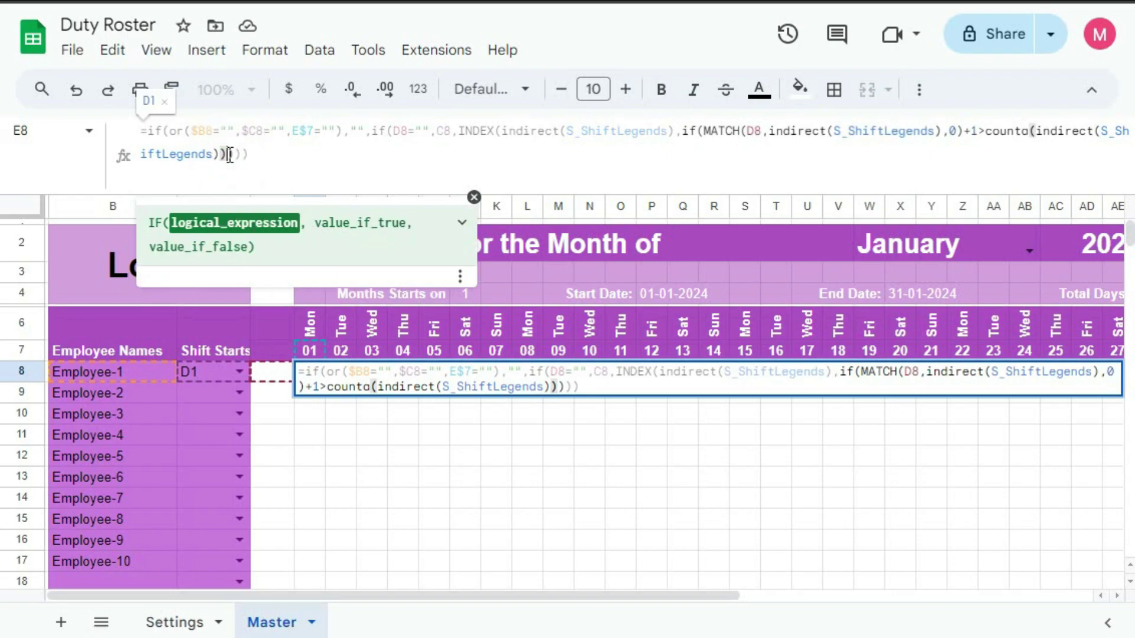
pyautogui.write(', ')
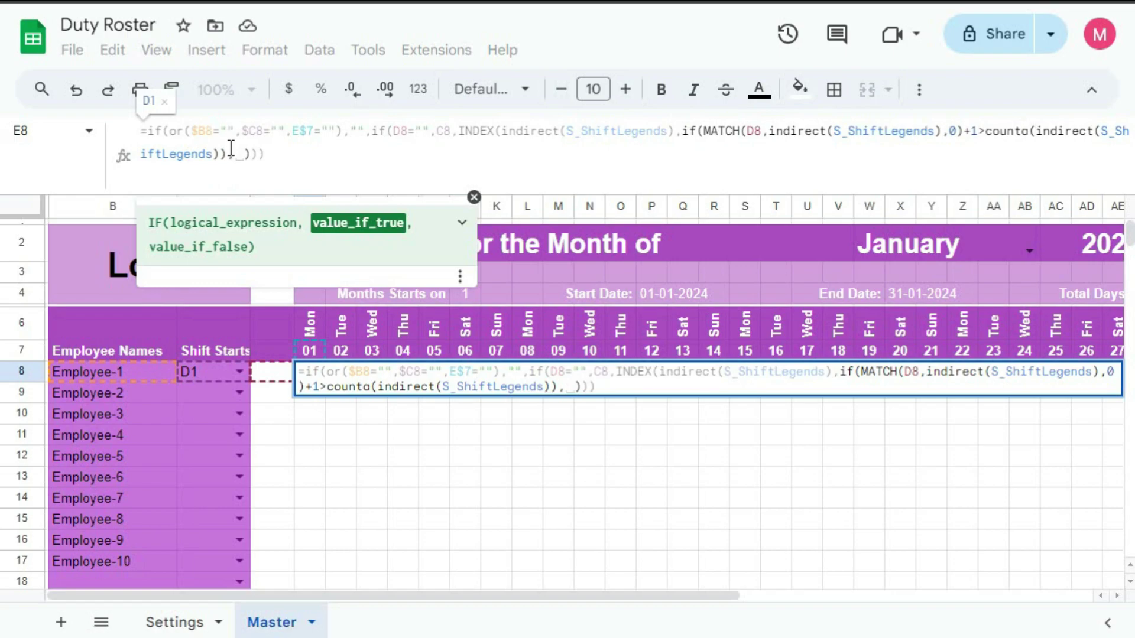
pyautogui.write('1')
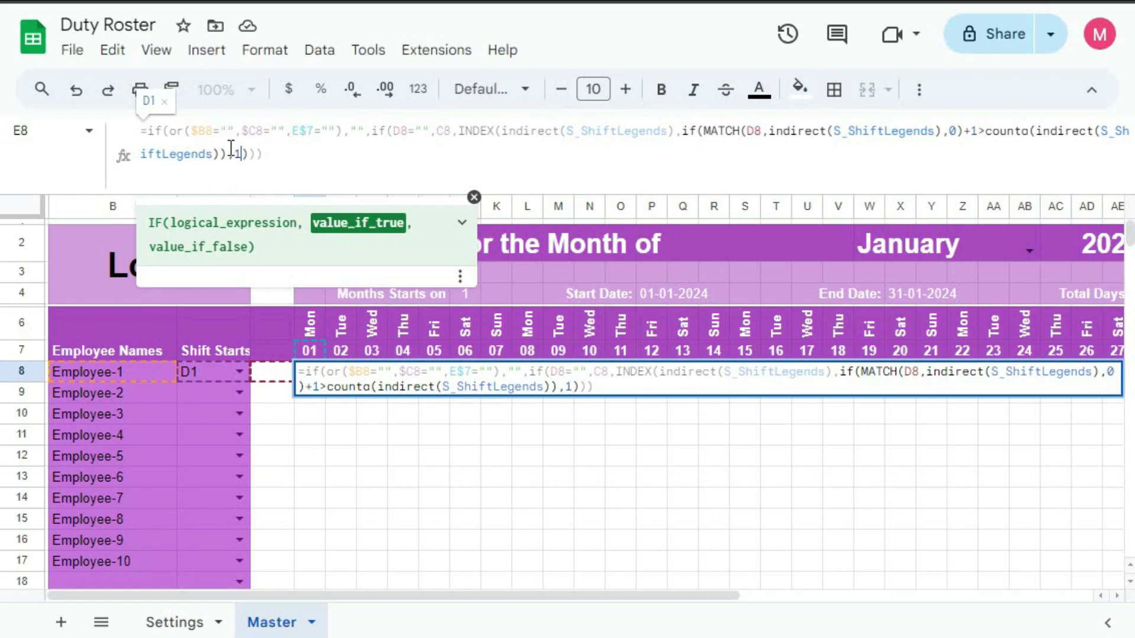
pyautogui.write(',')
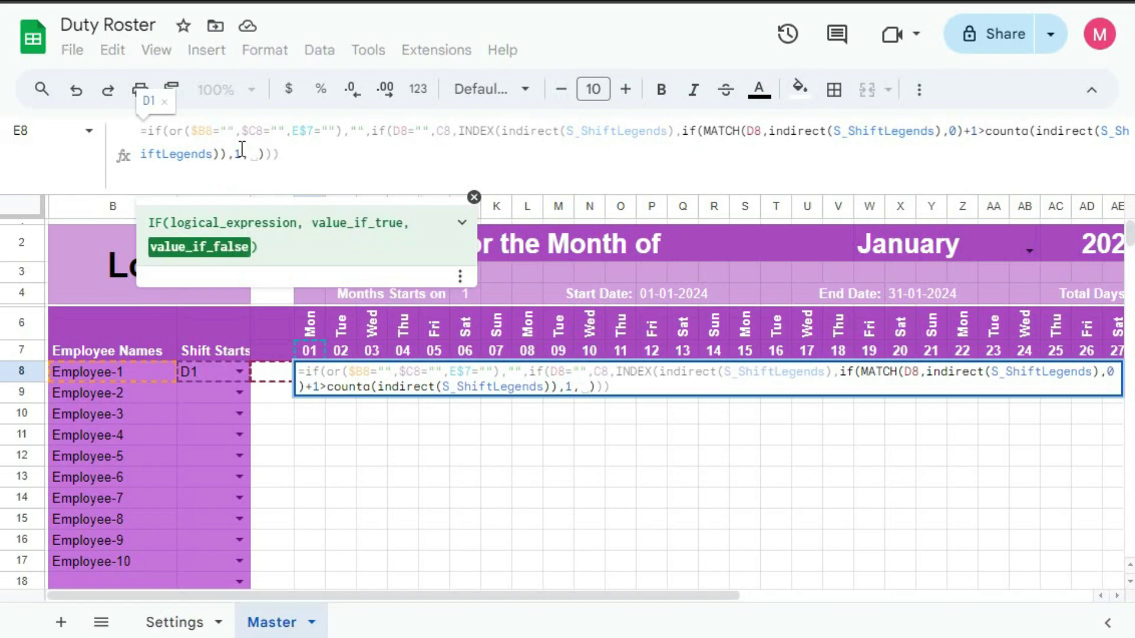
# Step: Copy MATCH(D8,indirect(S_ShiftLegends),0)+1 into the nested IF as its value if false and enter the E8 formula
pyautogui.moveTo(706, 131); pyautogui.dragTo(977, 130)
pyautogui.hotkey('ctrl', 'c')
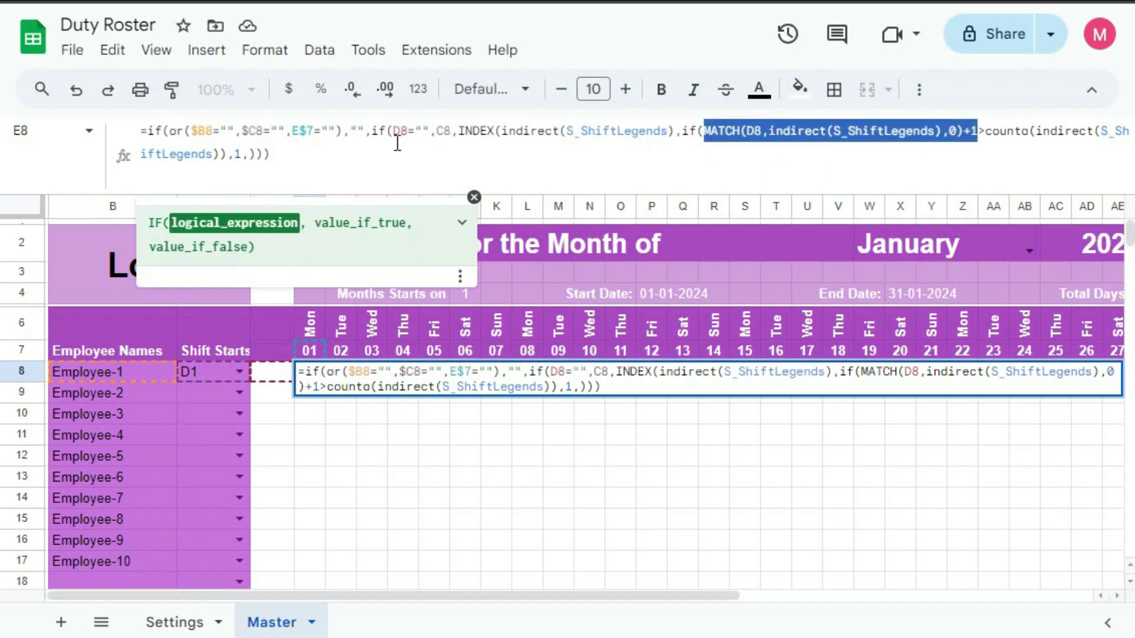
pyautogui.click(254, 160)
pyautogui.hotkey('ctrl', 'v')
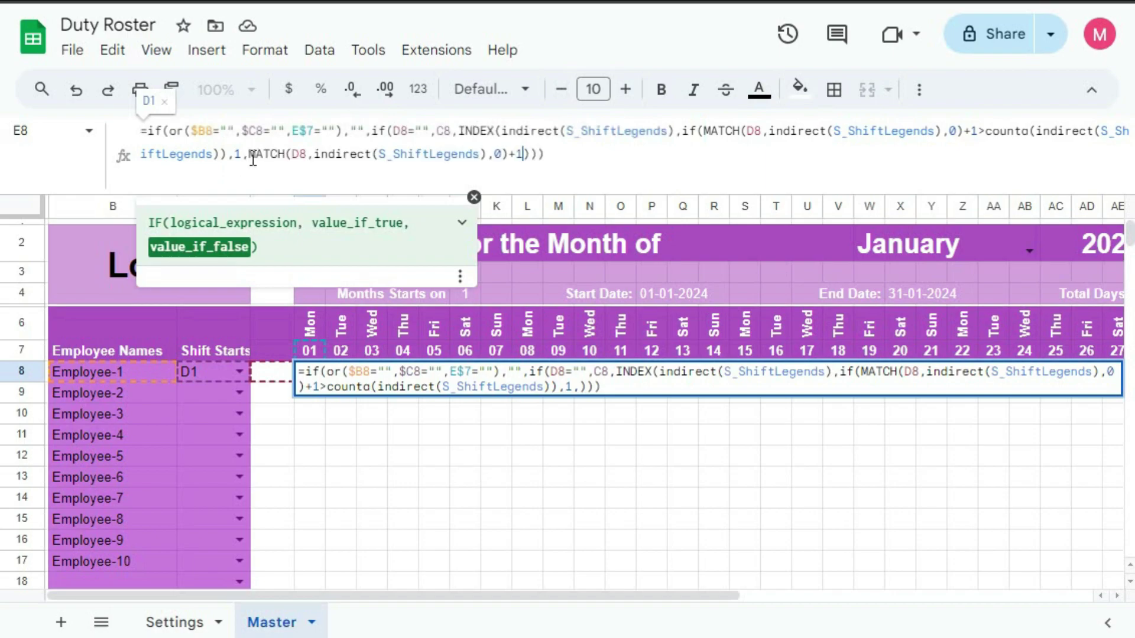
pyautogui.press('Return')
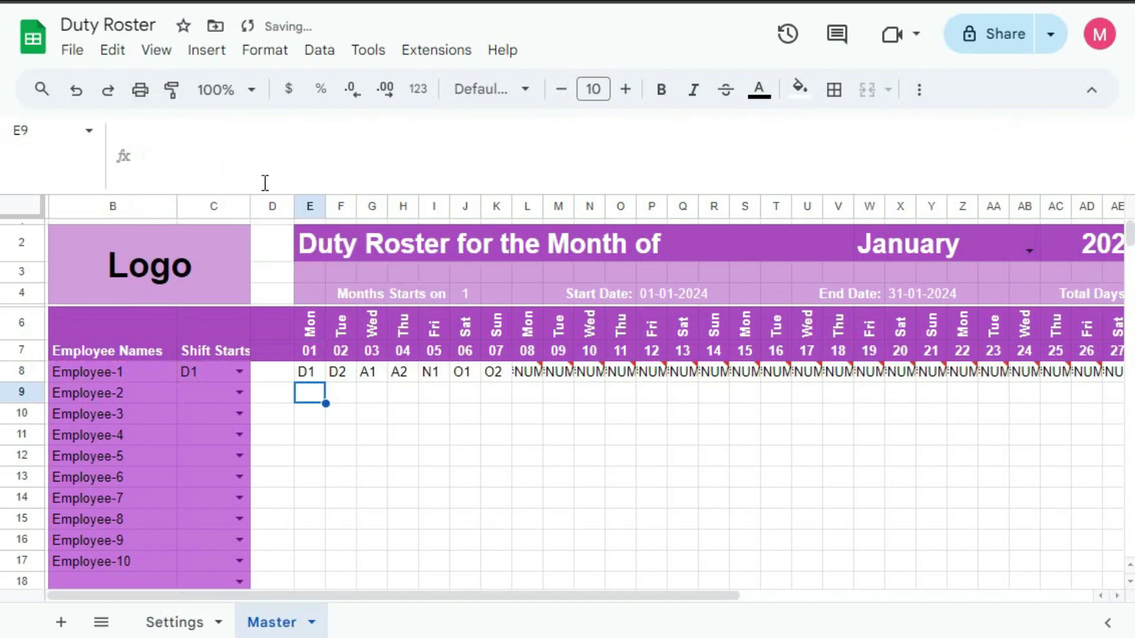
# Step: Fill the E8 formula across the month to AI8 and down to row 107
pyautogui.click(309, 373)
pyautogui.moveTo(327, 383); pyautogui.dragTo(534, 392)
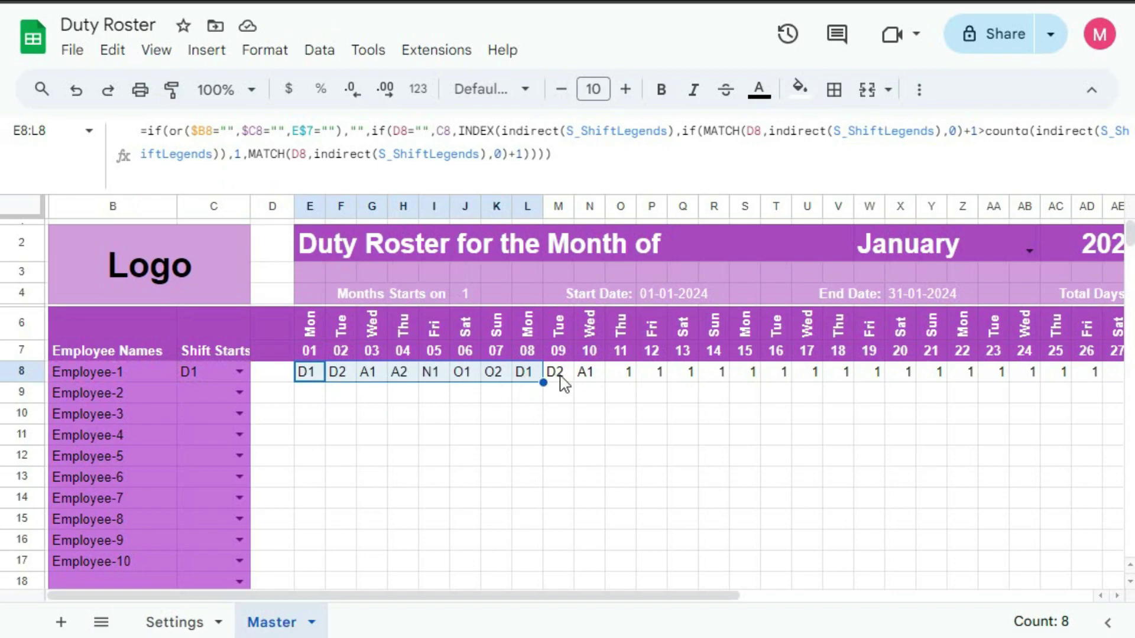
pyautogui.moveTo(543, 384); pyautogui.dragTo(1076, 392)
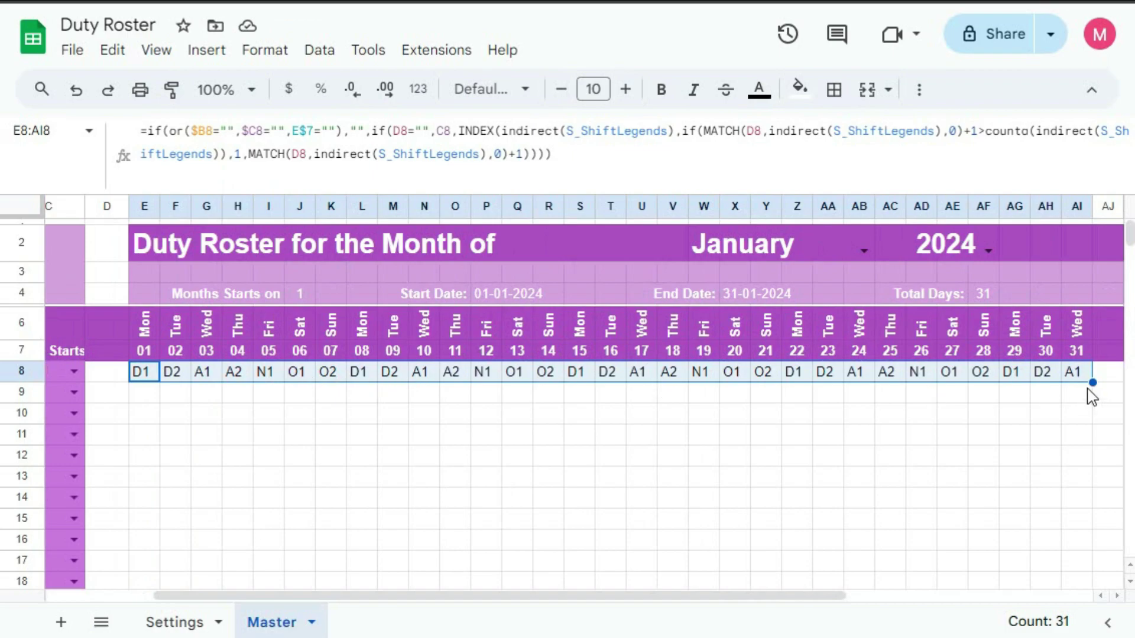
pyautogui.moveTo(1094, 382); pyautogui.dragTo(1122, 547)
pyautogui.scroll(20, 860, 414)
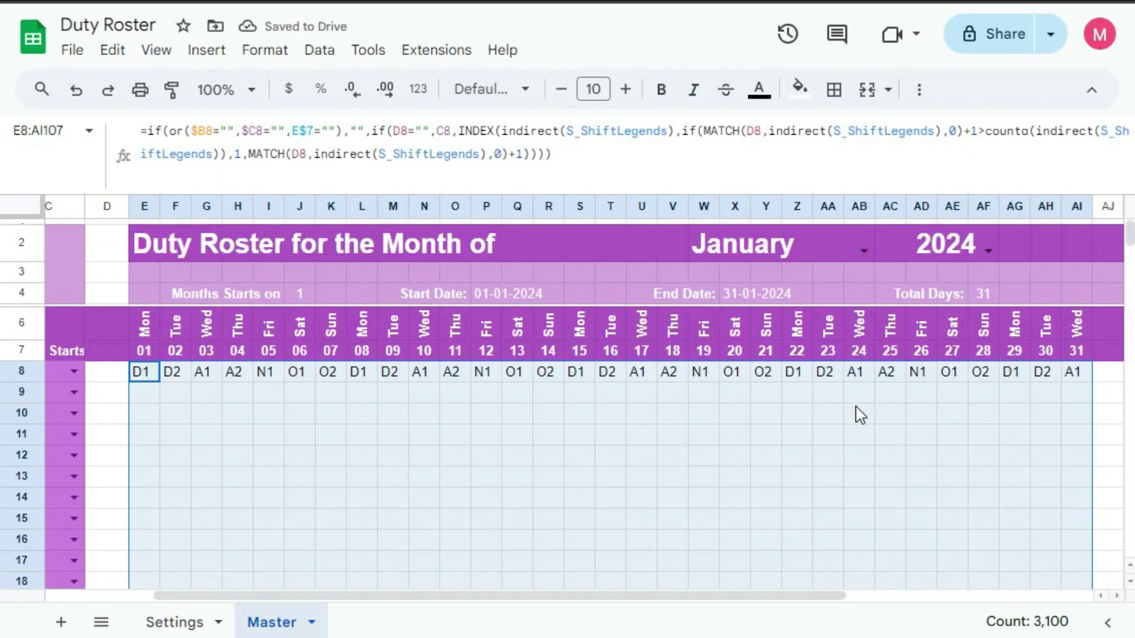
# Step: Set the starting shift of Employee-2 in C9 to D2
pyautogui.moveTo(778, 596); pyautogui.dragTo(603, 608)
pyautogui.click(239, 394)
pyautogui.click(195, 441)
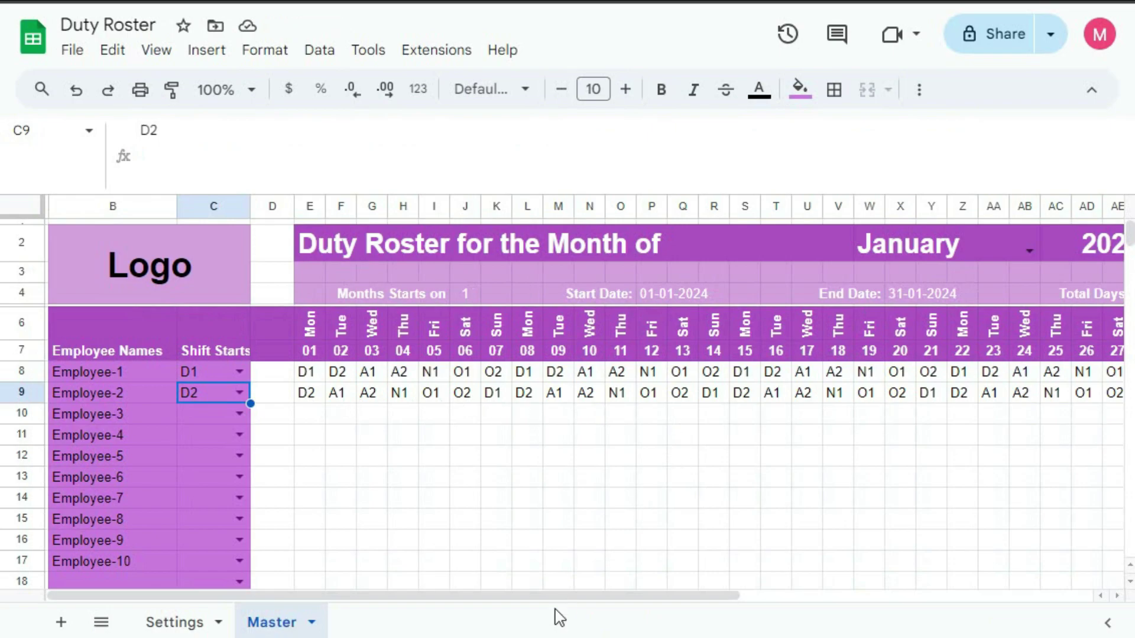
# Step: Start a COUNTIF formula in the Total Day Shift cell AK8 with the range E8:AI8
pyautogui.moveTo(552, 598); pyautogui.dragTo(952, 596)
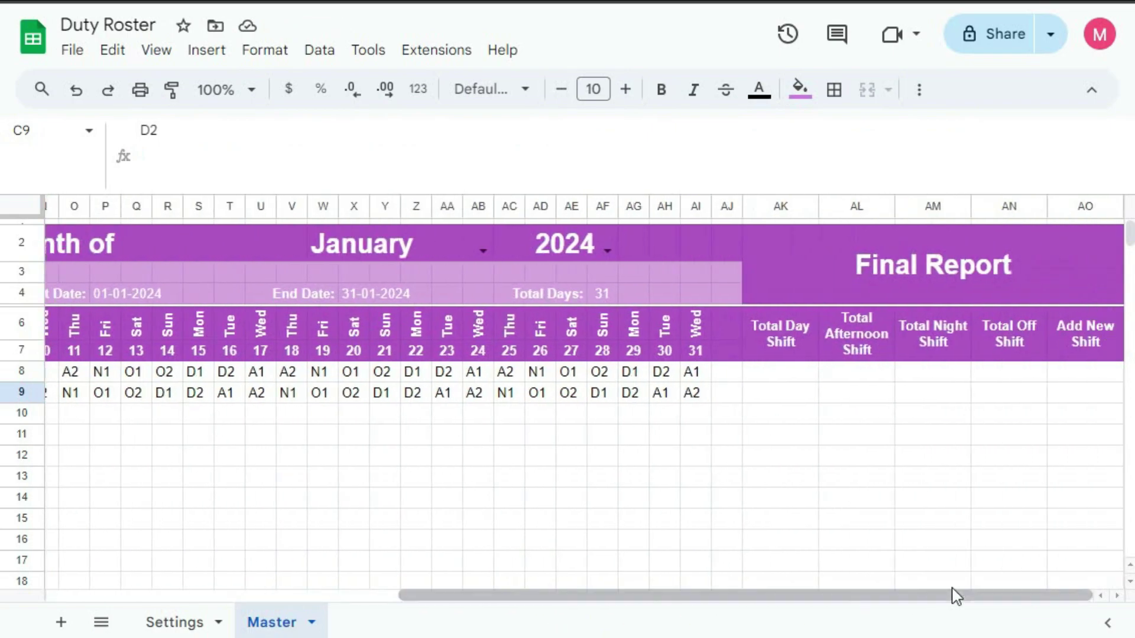
pyautogui.click(786, 372)
pyautogui.moveTo(424, 597); pyautogui.dragTo(302, 596)
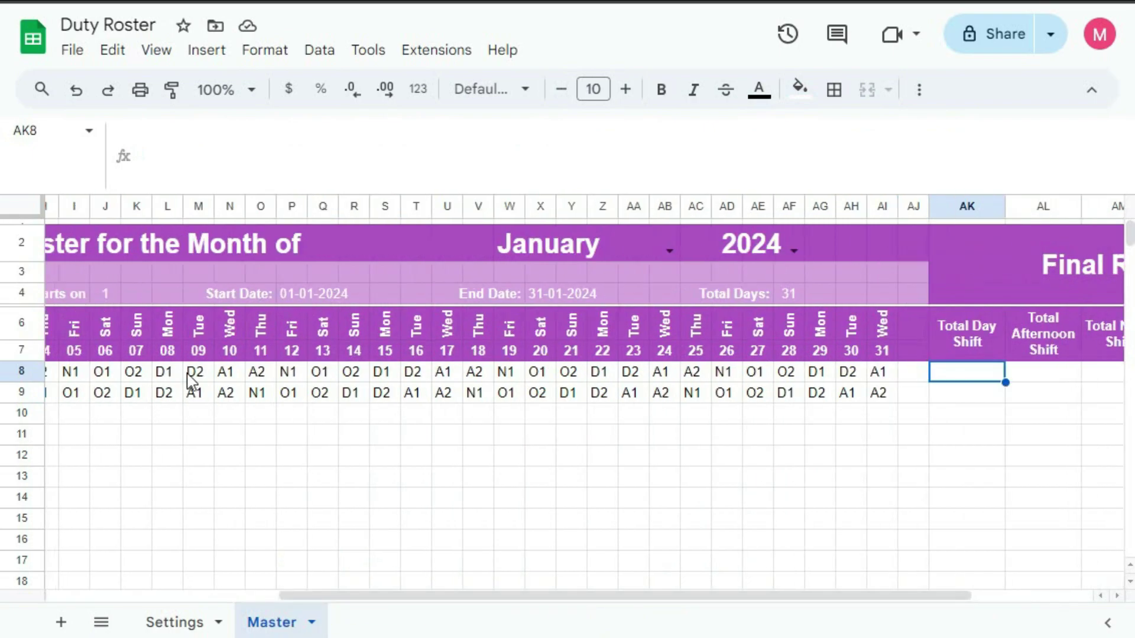
pyautogui.moveTo(467, 598); pyautogui.dragTo(466, 597)
pyautogui.write('=cou')
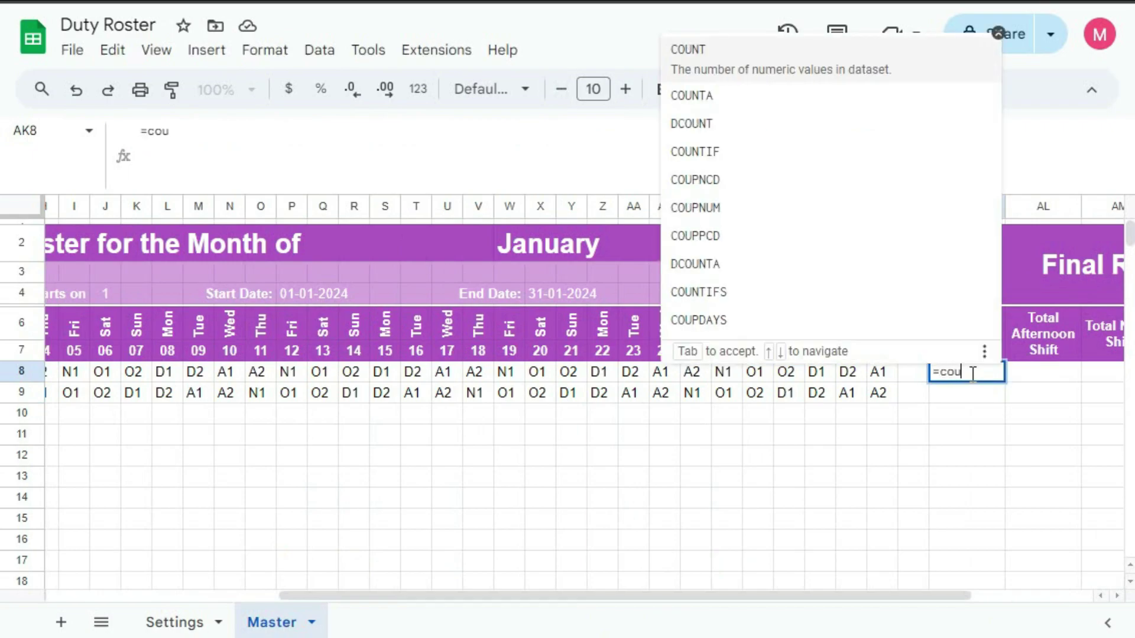
pyautogui.write('nti')
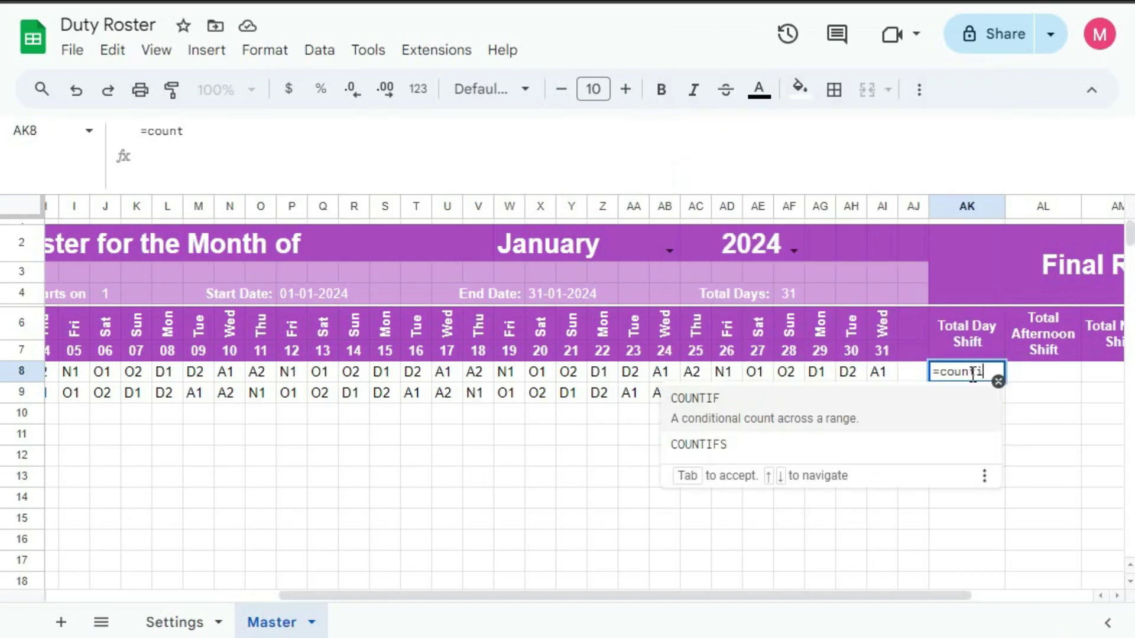
pyautogui.write('f')
pyautogui.press('Tab')
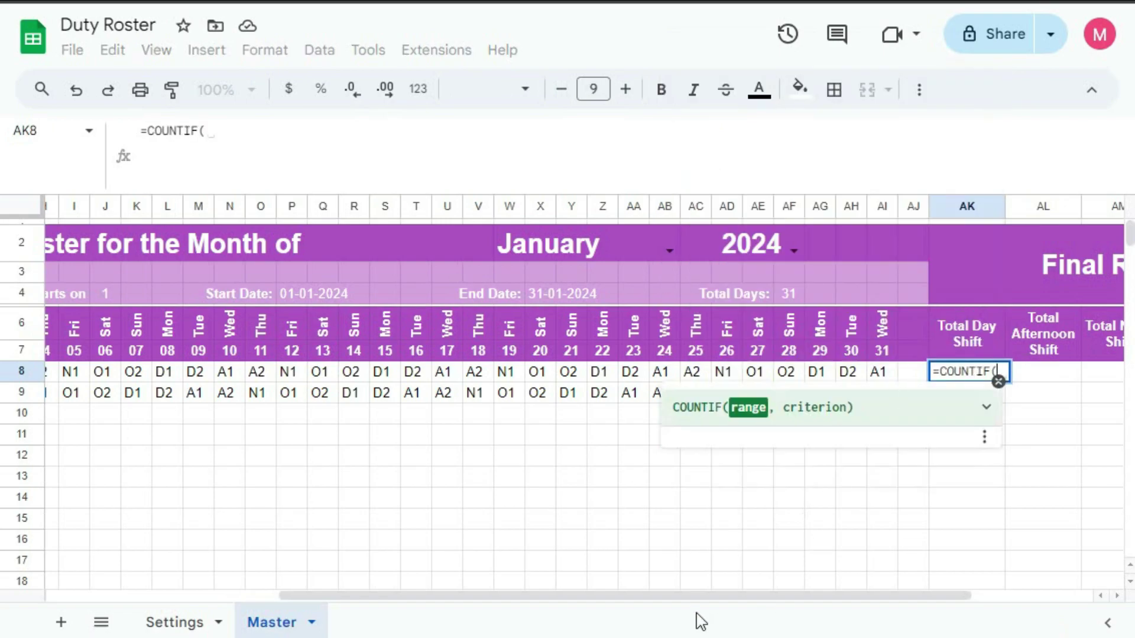
pyautogui.moveTo(673, 596); pyautogui.dragTo(375, 598)
pyautogui.moveTo(305, 374); pyautogui.dragTo(704, 379)
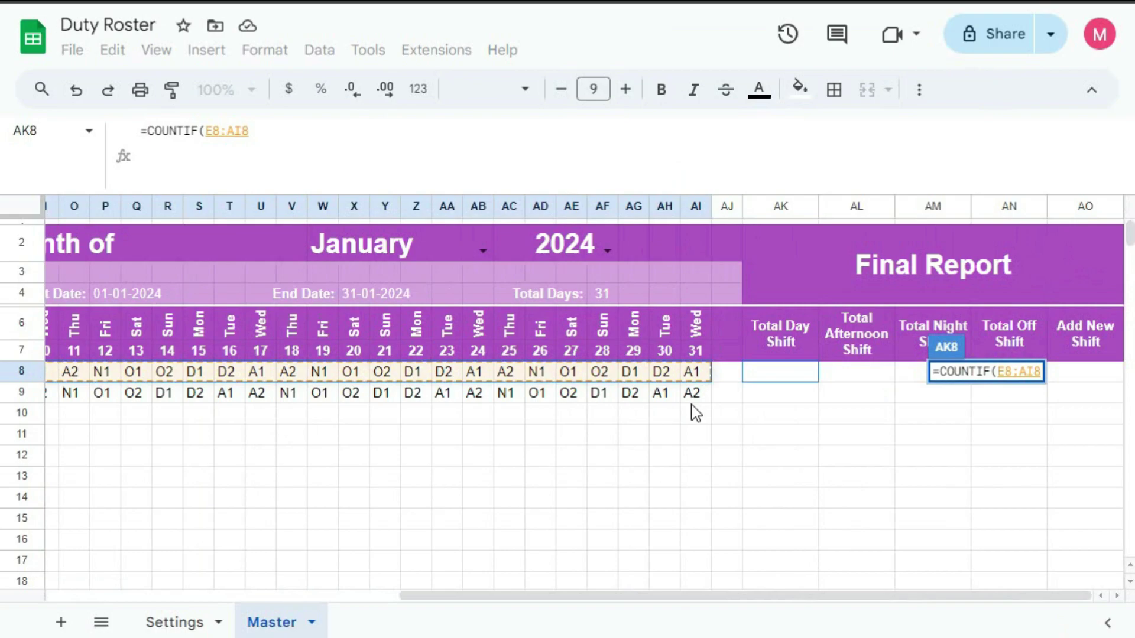
# Step: Set the criterion of the AK8 COUNTIF to "D*" and enter the formula
pyautogui.write(', ')
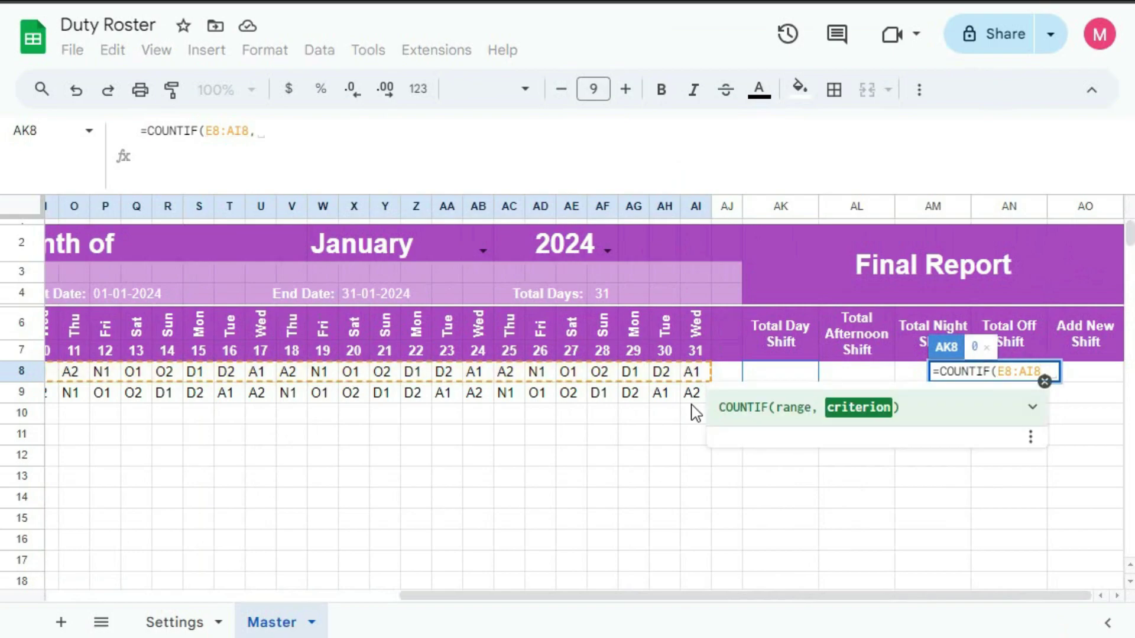
pyautogui.write('"D')
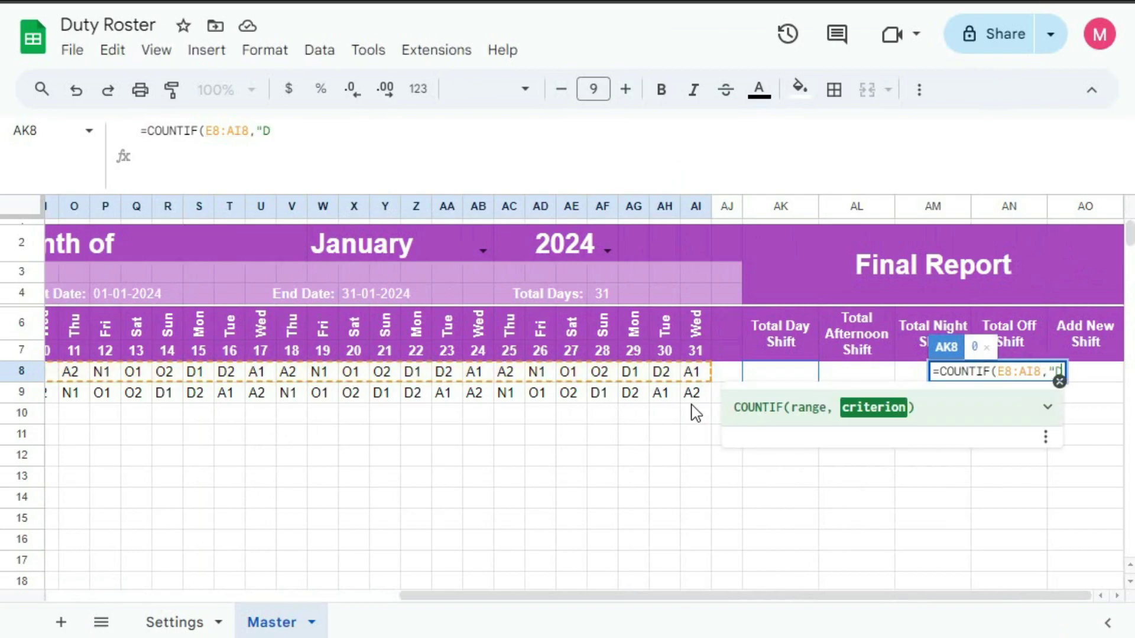
pyautogui.write('*"')
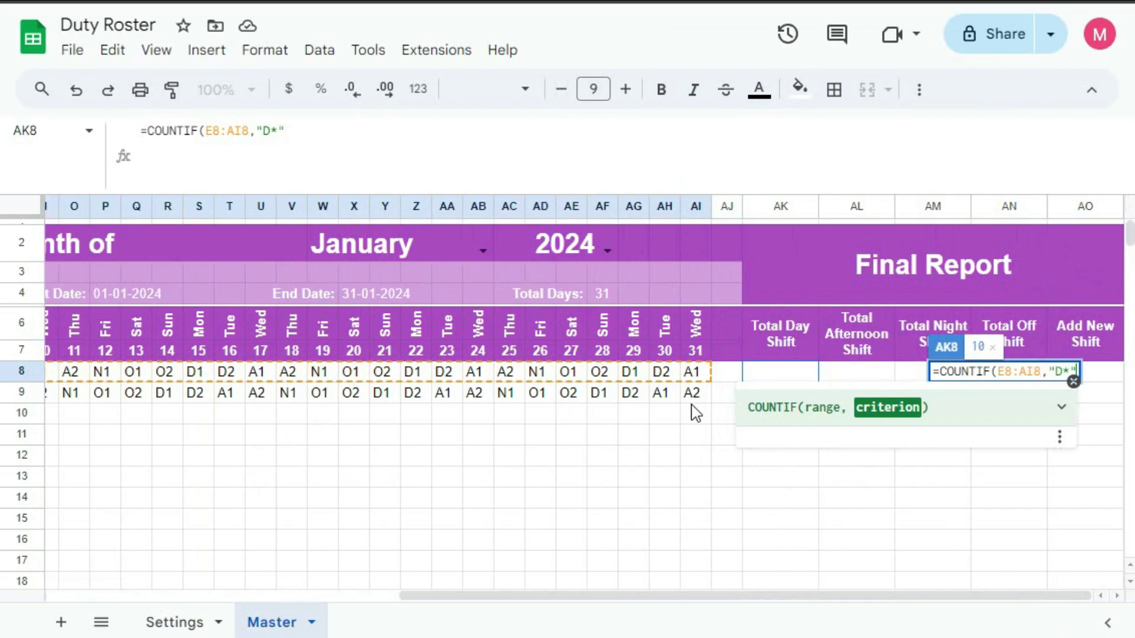
pyautogui.press('Return')
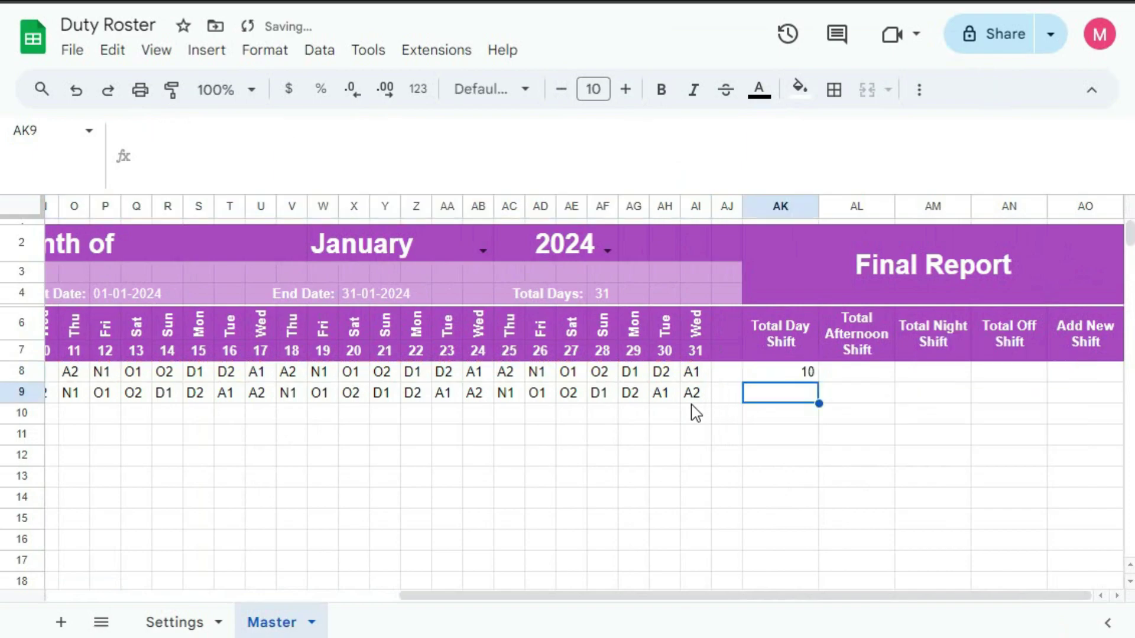
# Step: Copy the AK8 COUNTIF formula text into the Total Afternoon Shift cell AL8 and change its criterion to "A*"
pyautogui.click(789, 376)
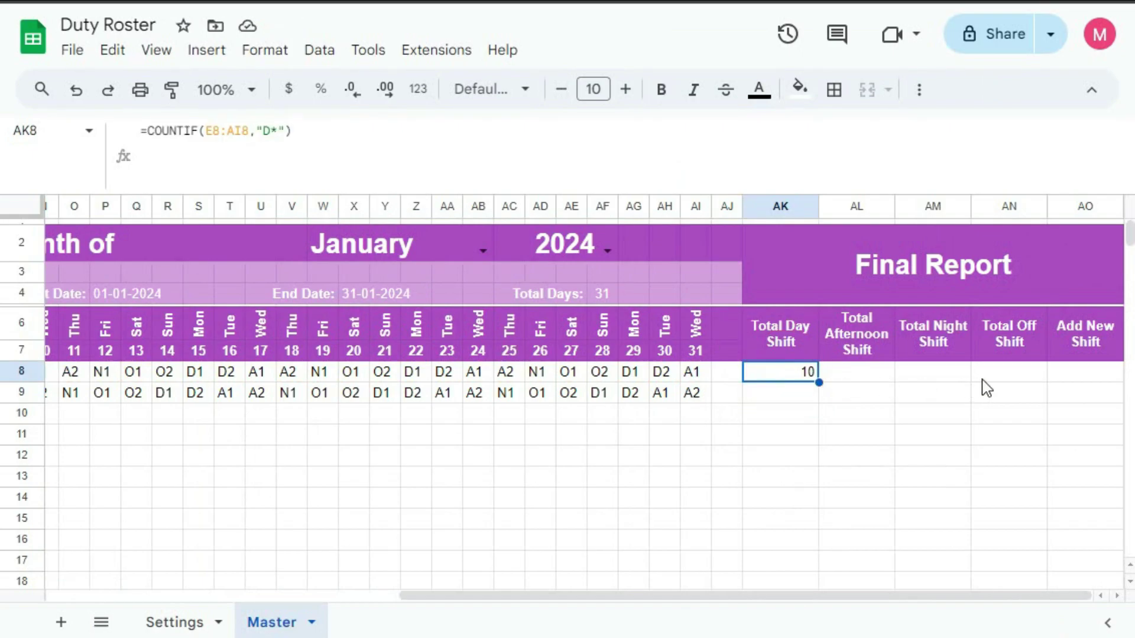
pyautogui.click(847, 379)
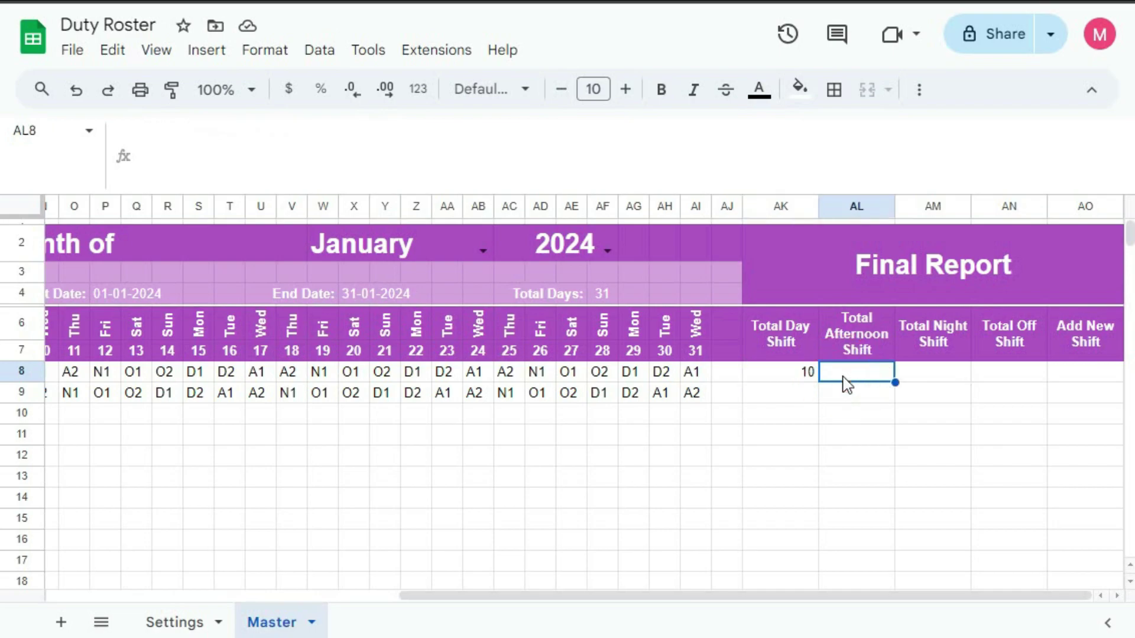
pyautogui.press('Left')
pyautogui.moveTo(293, 130); pyautogui.dragTo(92, 140)
pyautogui.hotkey('ctrl', 'c')
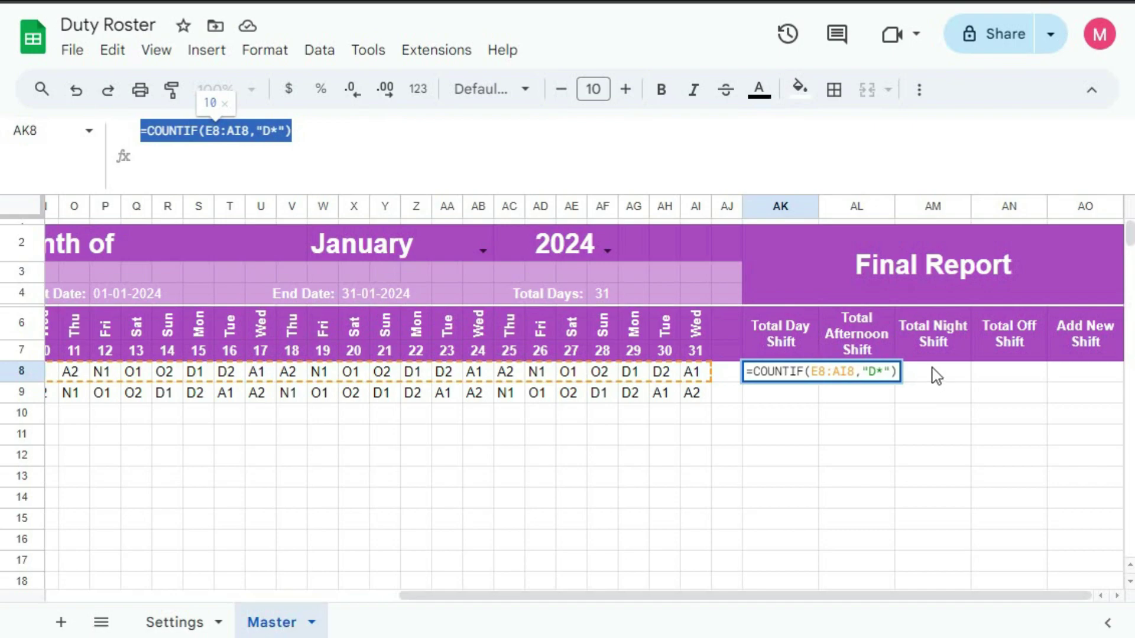
pyautogui.press('Tab')
pyautogui.click(260, 160)
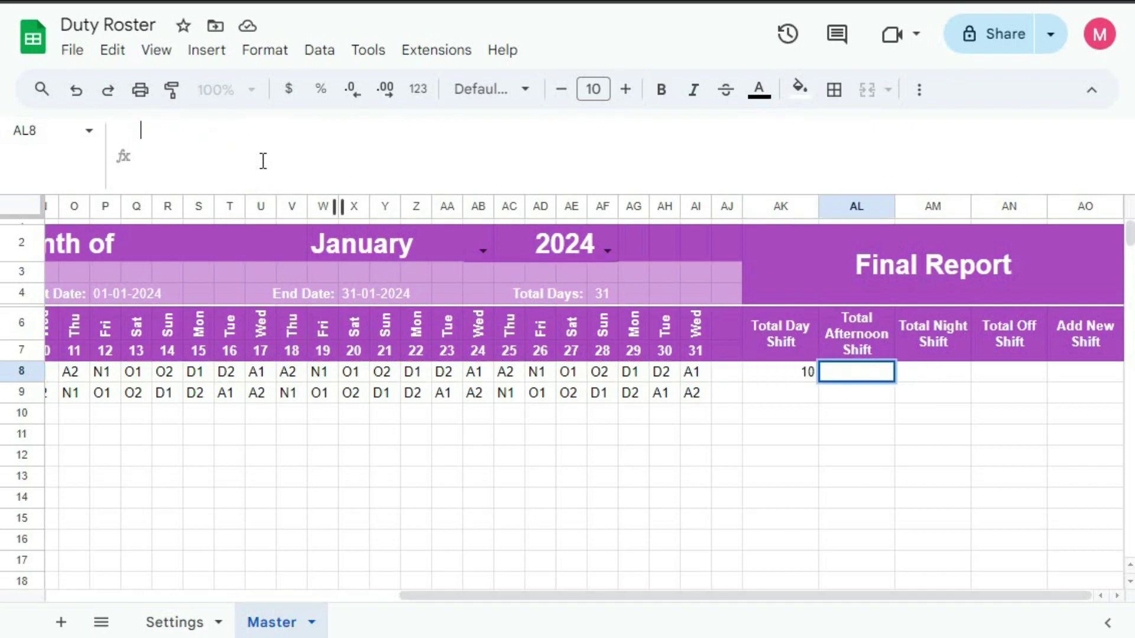
pyautogui.hotkey('ctrl', 'v')
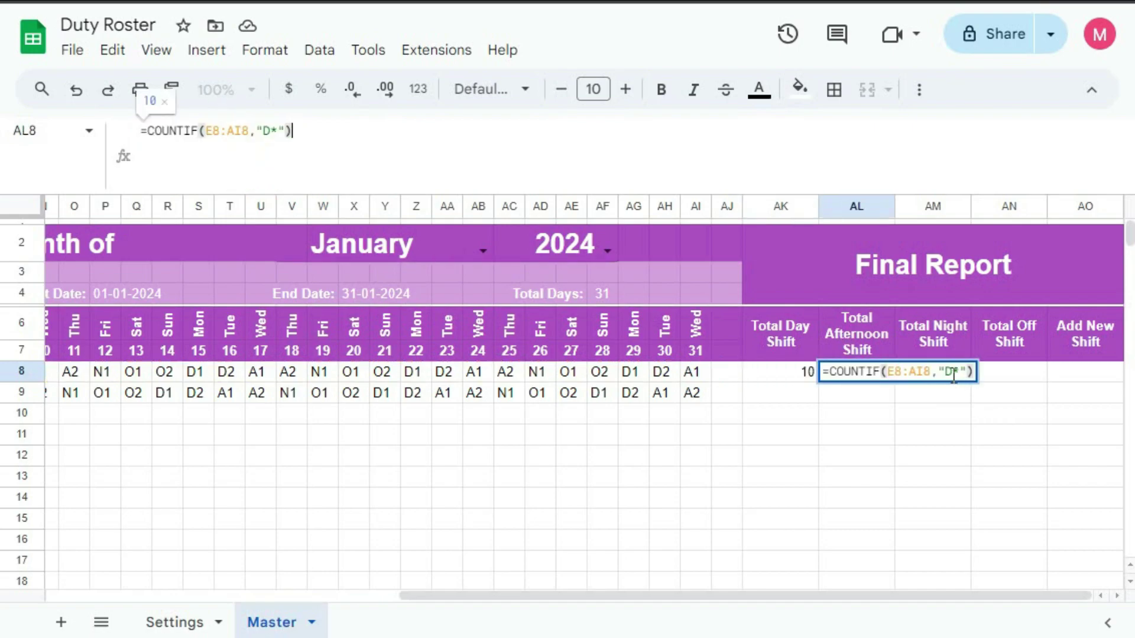
pyautogui.click(951, 371)
pyautogui.press('BackSpace')
pyautogui.write('A')
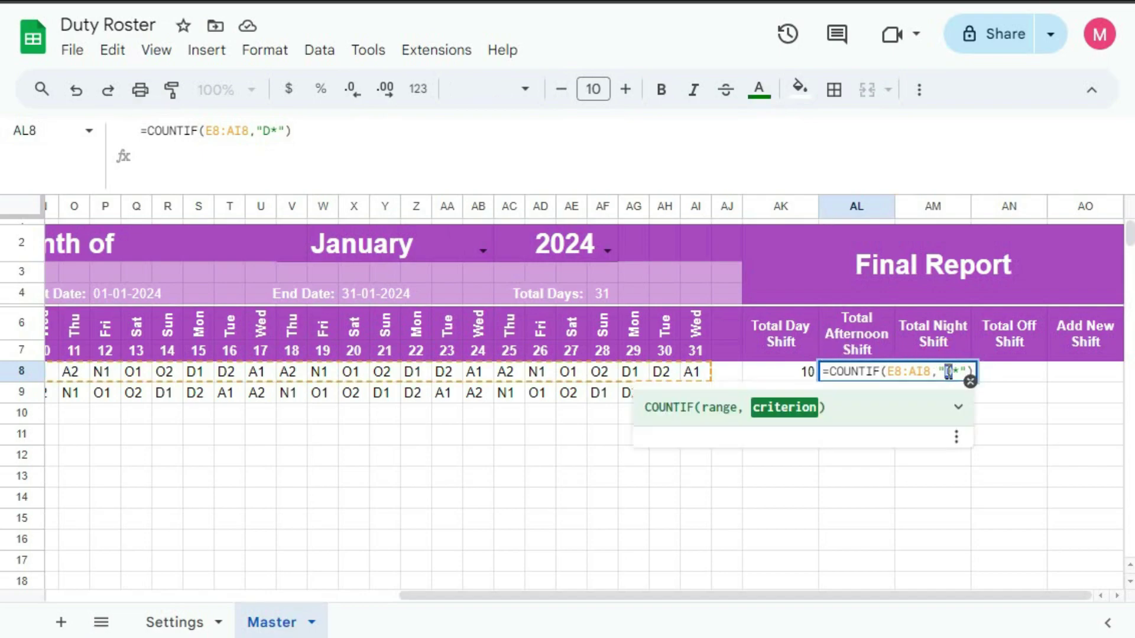
pyautogui.press('Tab')
# Step: Paste the COUNTIF formula into the Total Night Shift cell AM8 with the criterion changed to "N*"
pyautogui.doubleClick(946, 373)
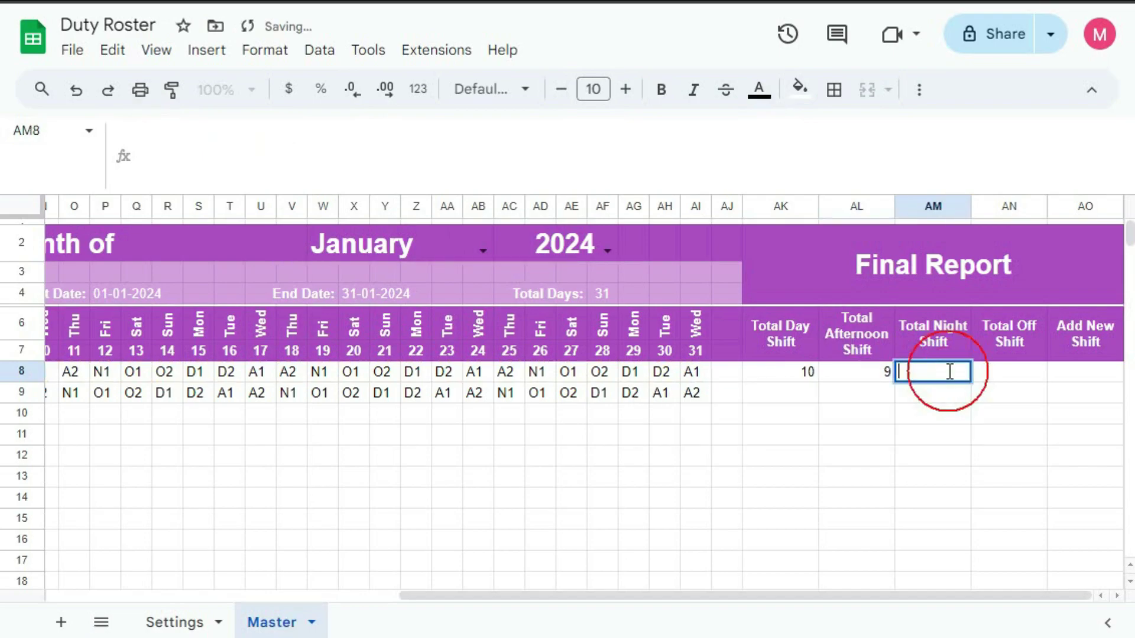
pyautogui.hotkey('ctrl', 'v')
pyautogui.moveTo(1021, 371); pyautogui.dragTo(1029, 372)
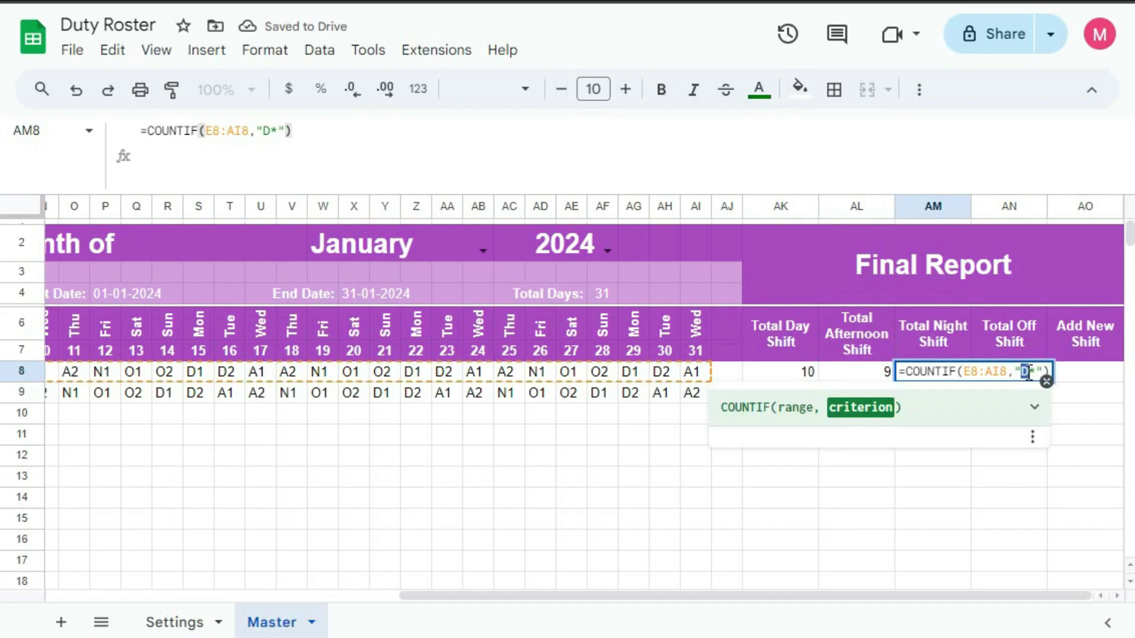
pyautogui.write('N')
pyautogui.press('Tab')
# Step: Paste the COUNTIF formula into the Total Off Shift cell AN8 with the criterion changed to "O*"
pyautogui.doubleClick(1029, 381)
pyautogui.hotkey('ctrl', 'v')
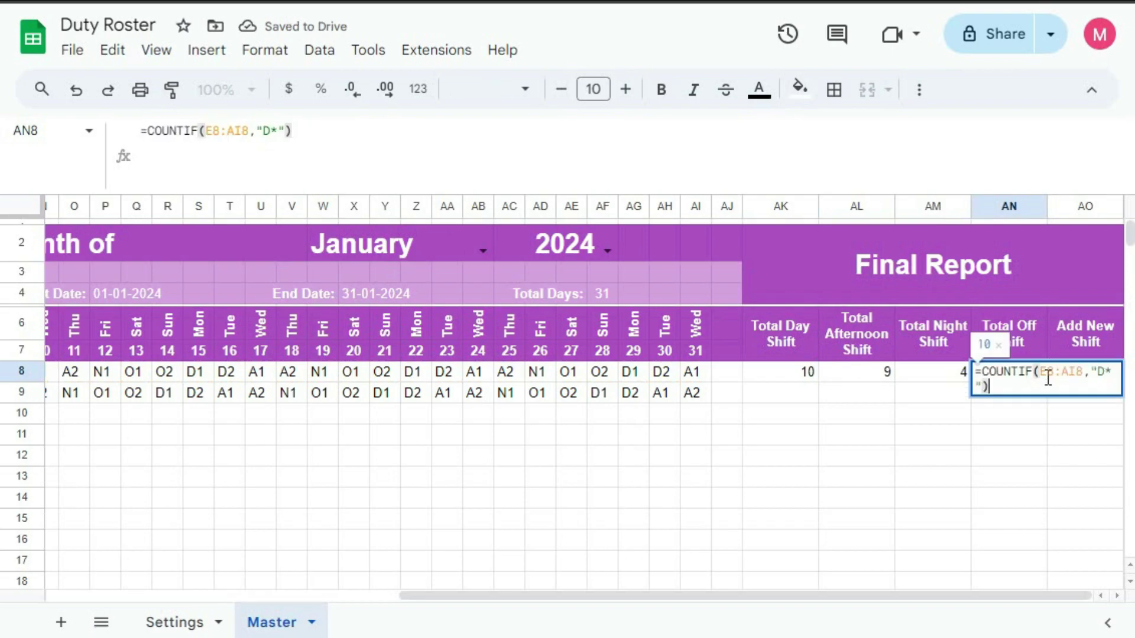
pyautogui.doubleClick(1100, 371)
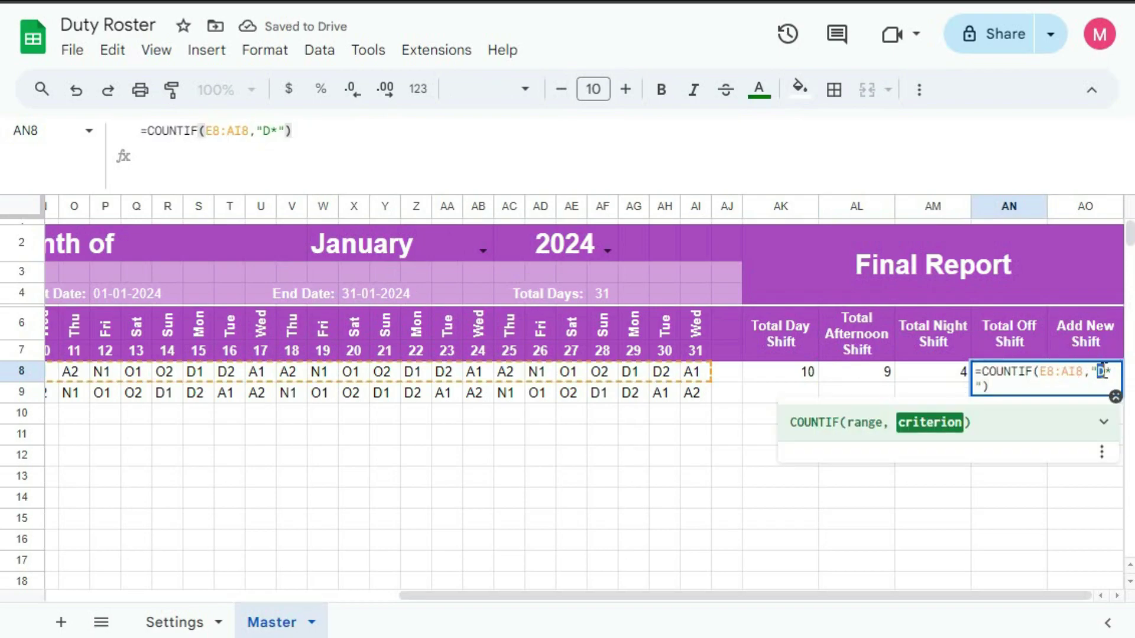
pyautogui.write('O')
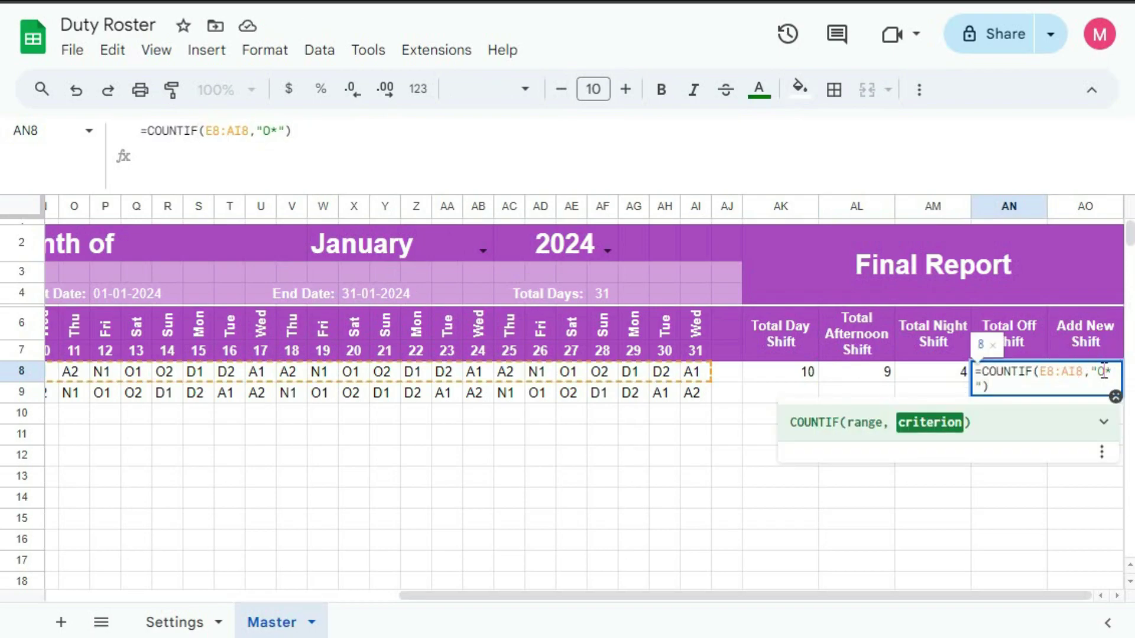
pyautogui.press('Return')
# Step: Fill the four shift total formulas in AK8:AN8 down to row 107
pyautogui.click(1105, 377)
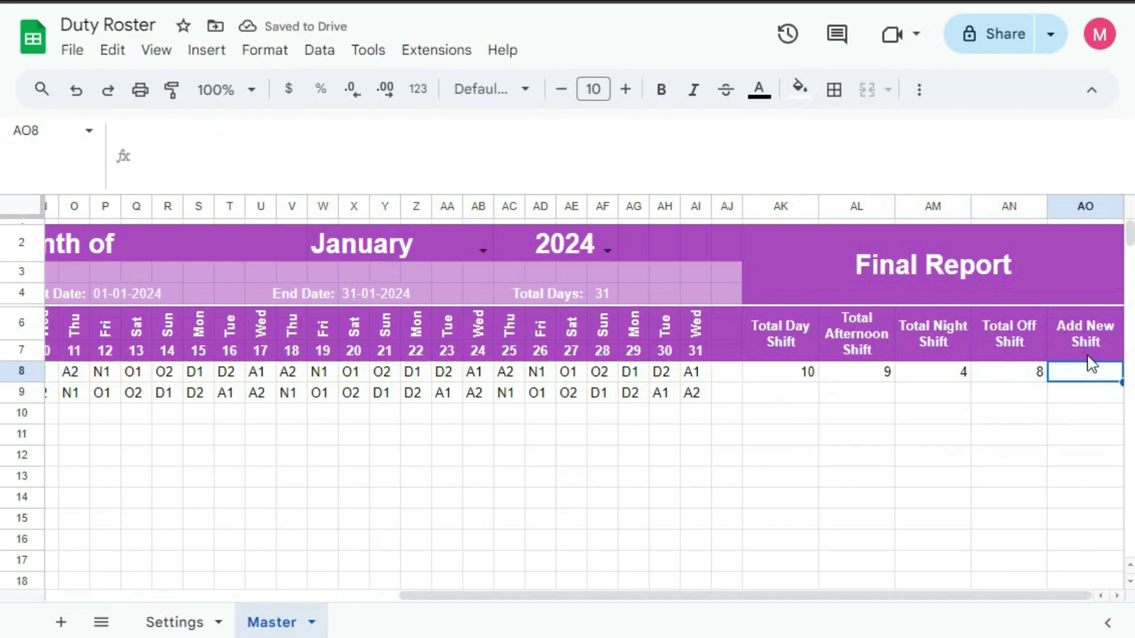
pyautogui.click(1082, 379)
pyautogui.moveTo(786, 380); pyautogui.dragTo(1045, 523)
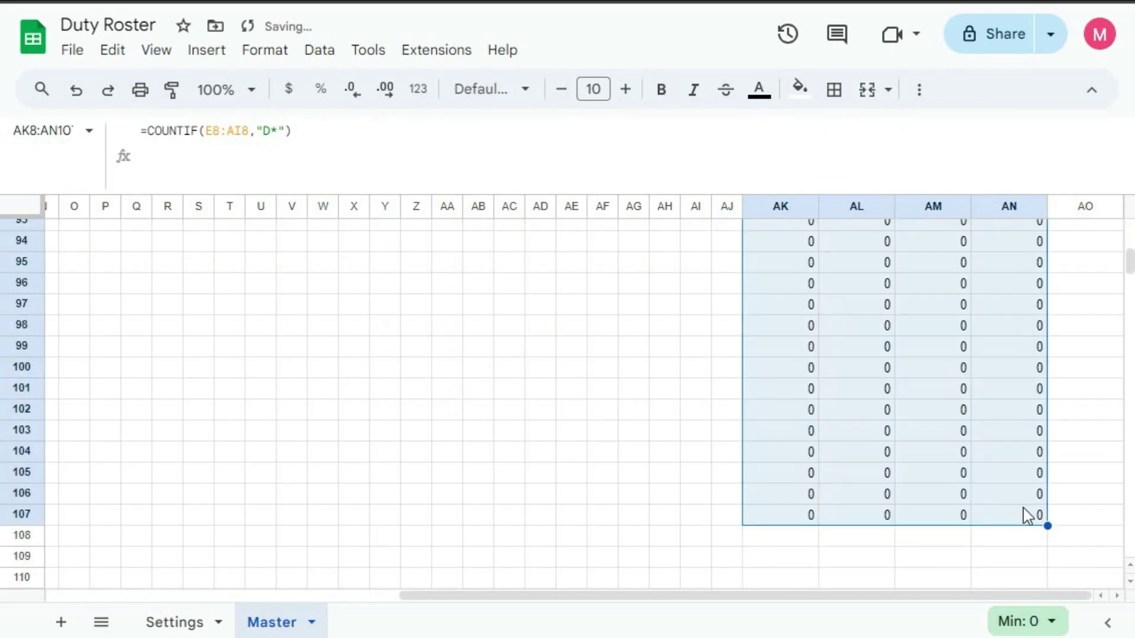
pyautogui.scroll(20, 1023, 515)
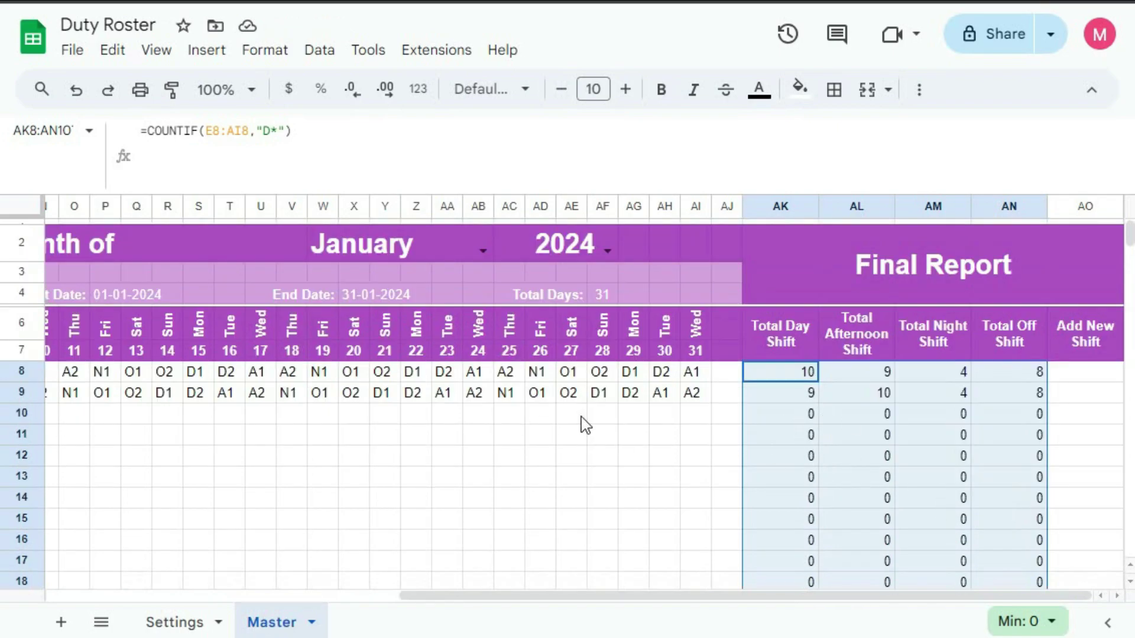
# Step: Wrap the AK8 COUNTIF in an IF that returns "" when C8="", and enter the formula
pyautogui.doubleClick(790, 373)
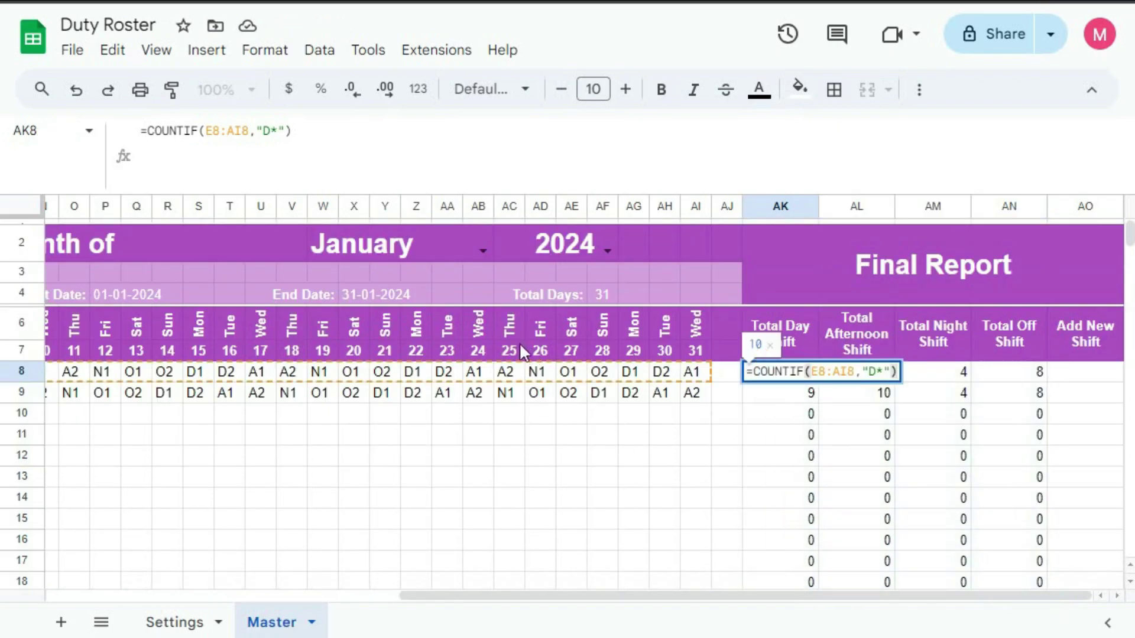
pyautogui.click(753, 372)
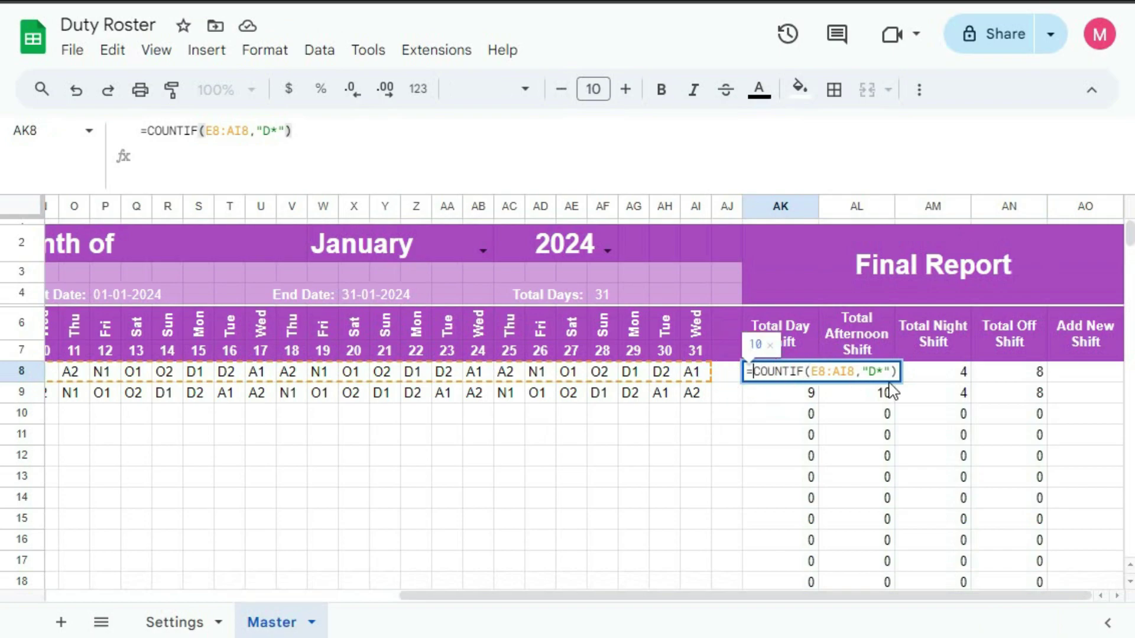
pyautogui.write('if(')
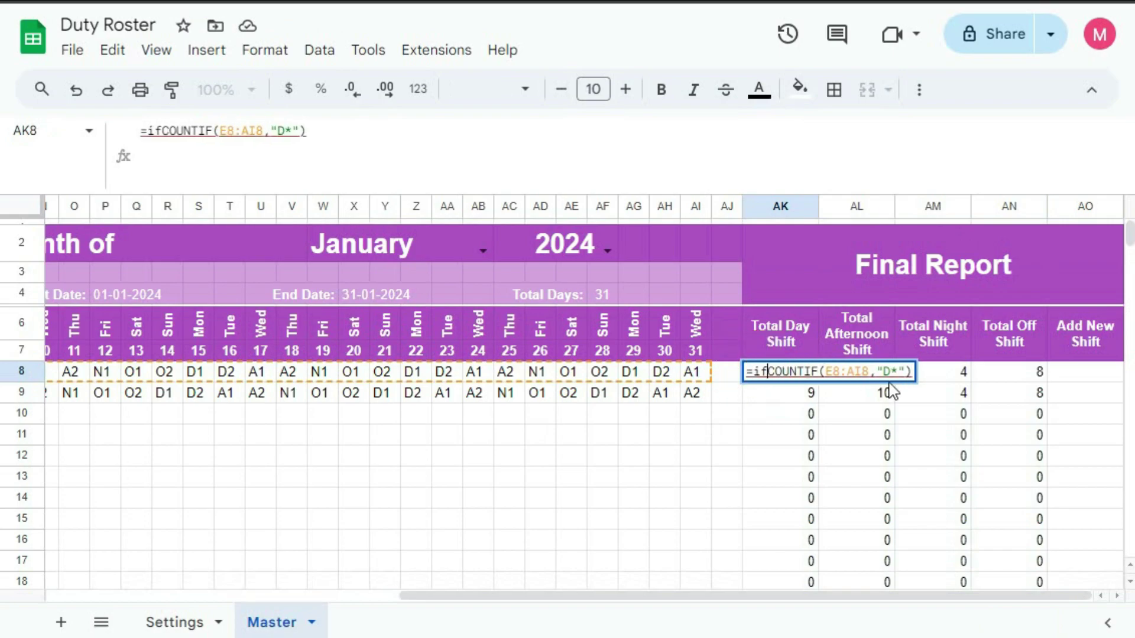
pyautogui.moveTo(583, 606); pyautogui.dragTo(304, 616)
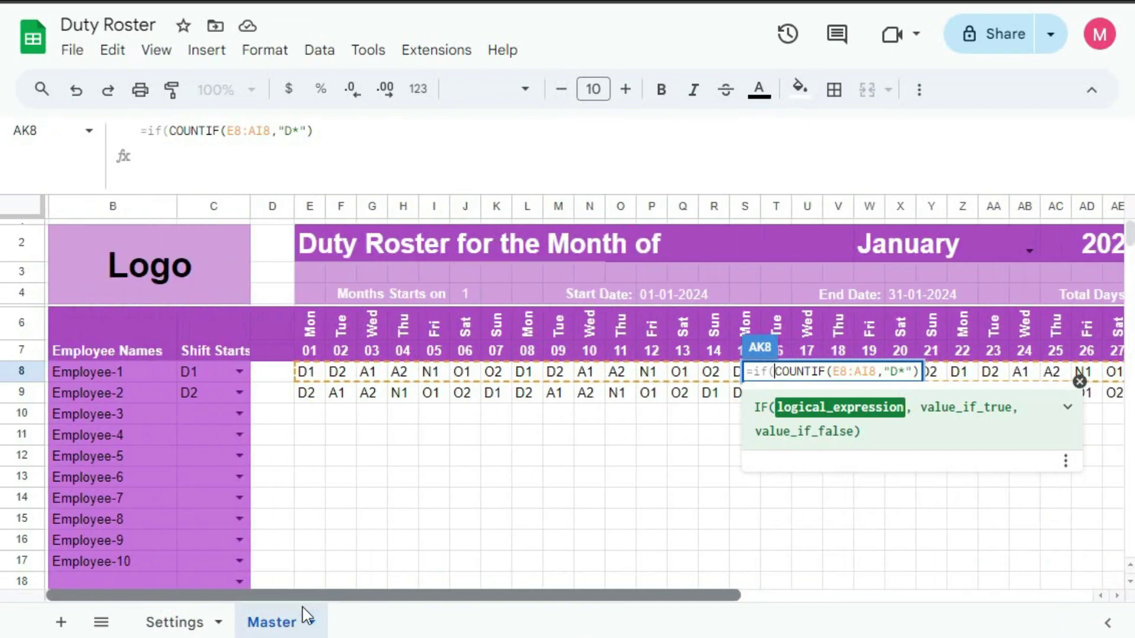
pyautogui.click(193, 374)
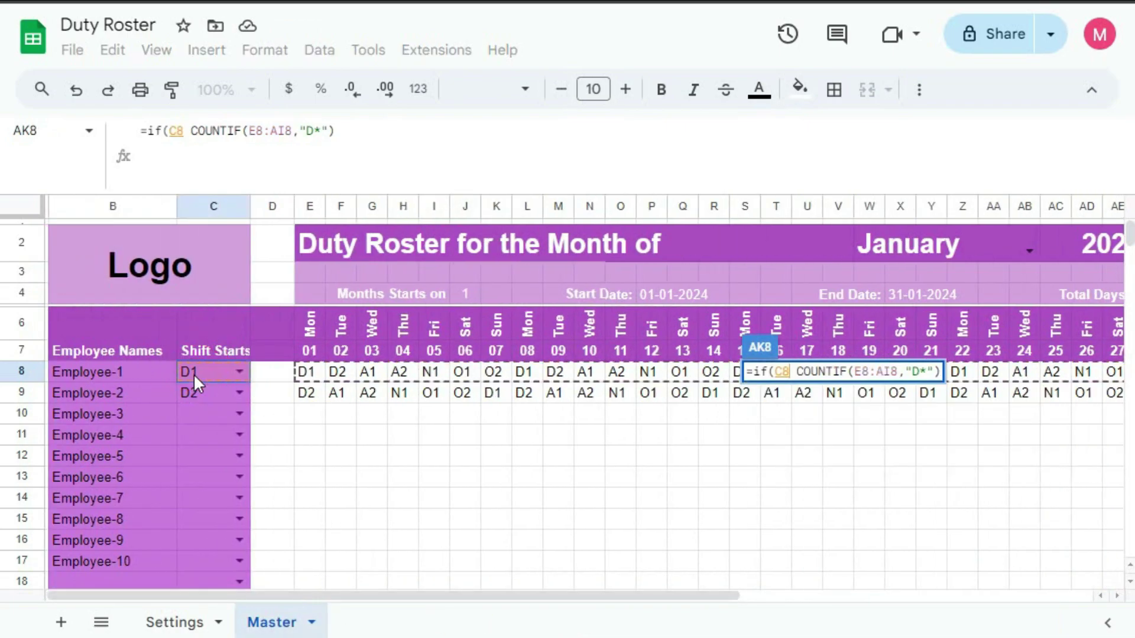
pyautogui.write('=""')
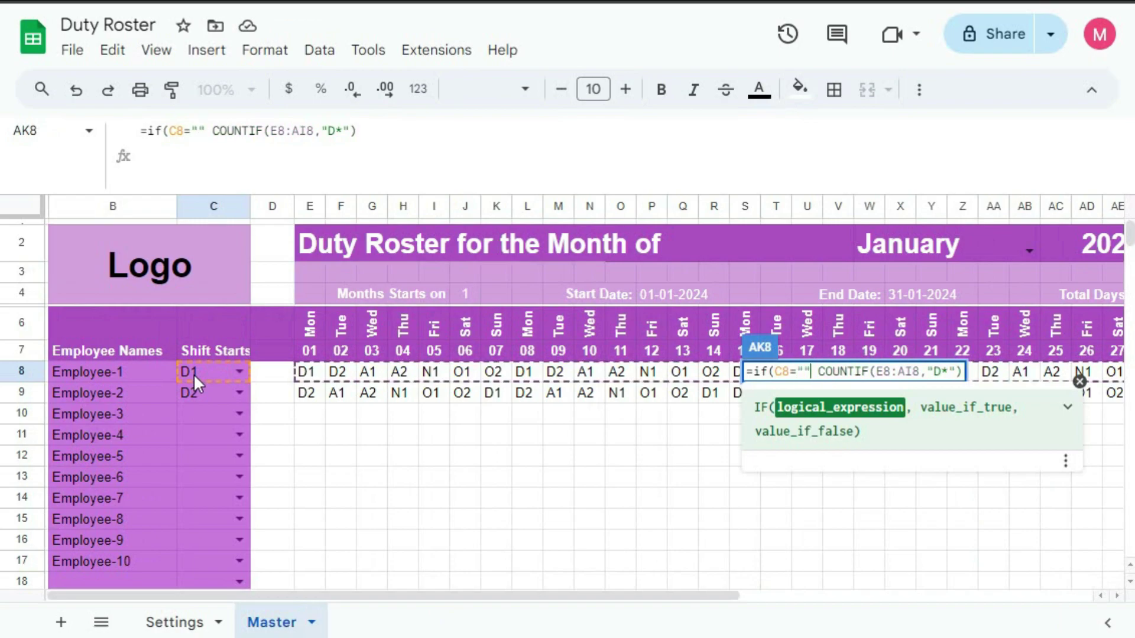
pyautogui.write(',""')
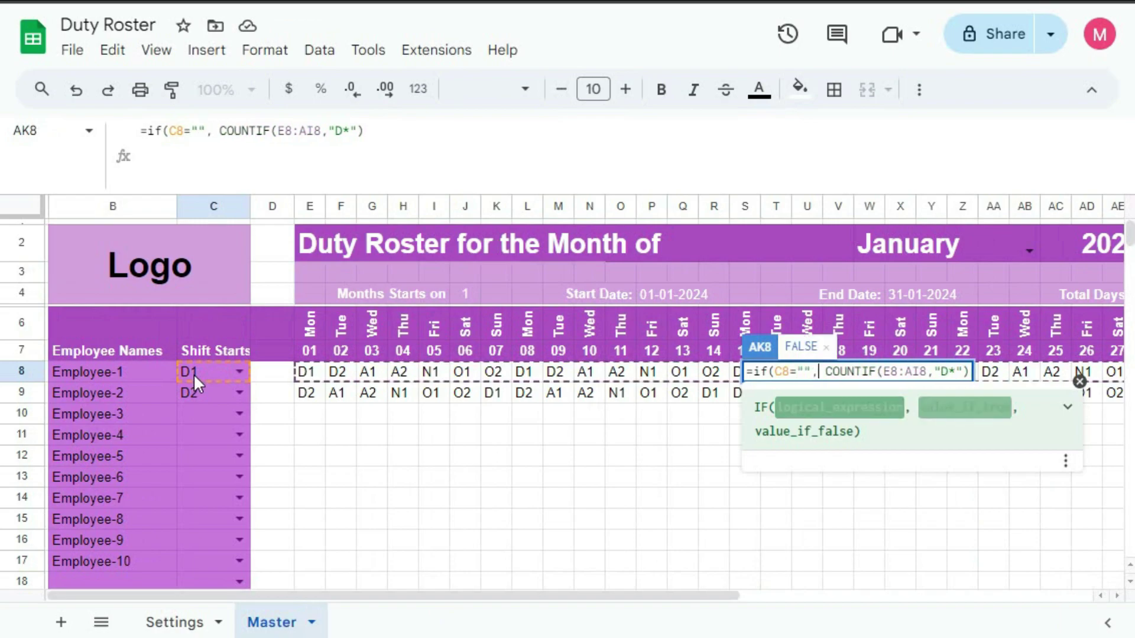
pyautogui.write(',')
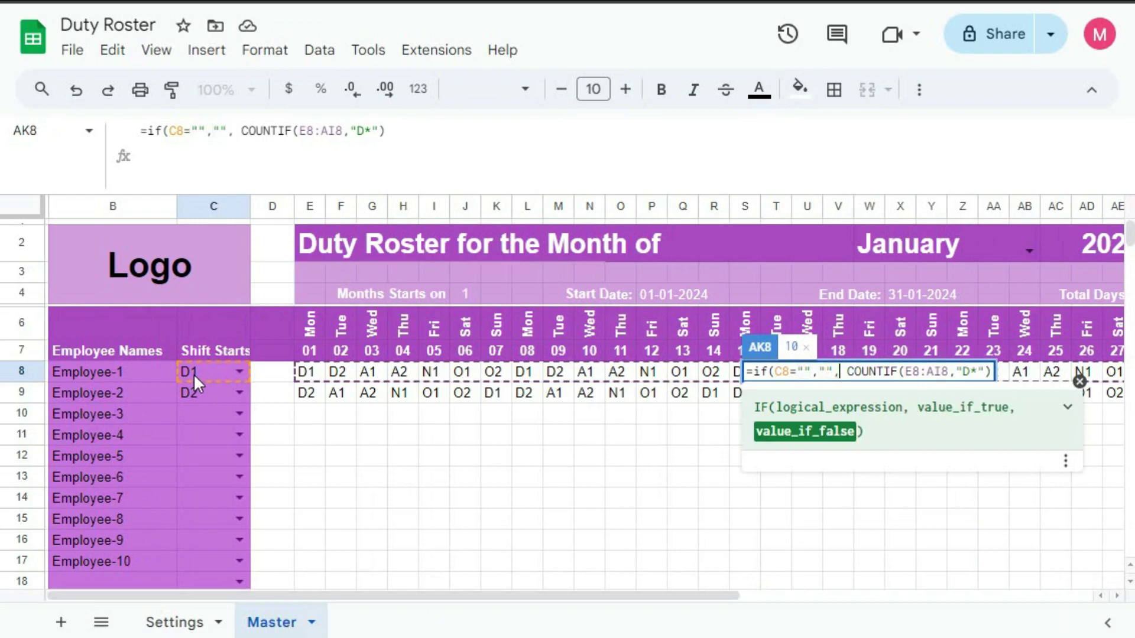
pyautogui.press('Return')
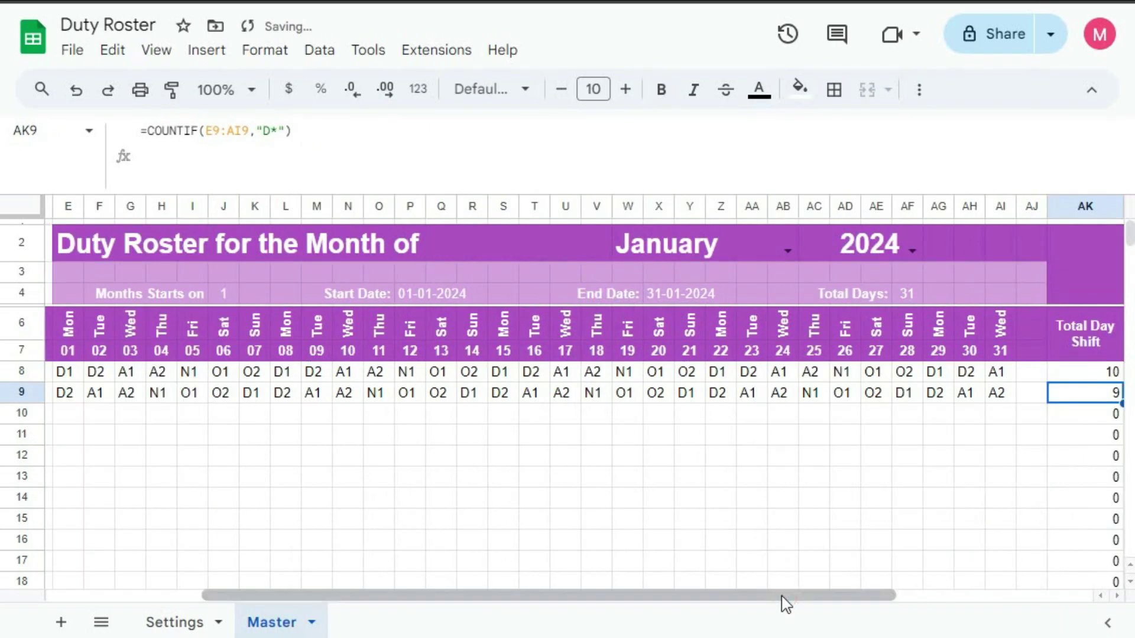
# Step: Copy the =if(C8="","", prefix from AK8 and paste it before the COUNTIF in AL8 and AM8
pyautogui.moveTo(783, 597); pyautogui.dragTo(1009, 597)
pyautogui.click(778, 379)
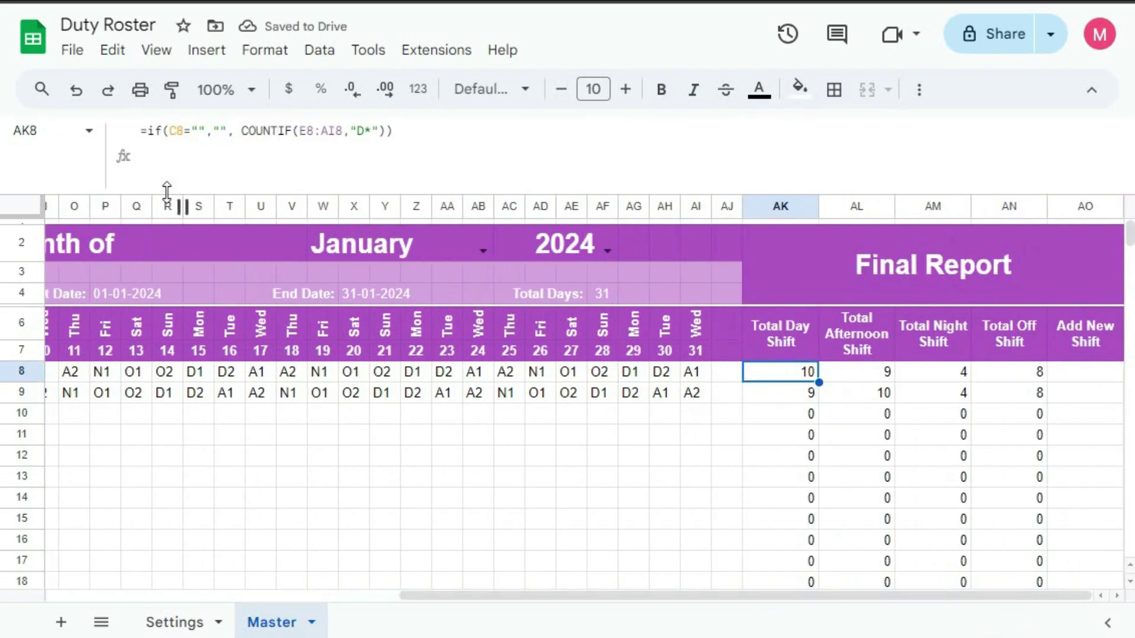
pyautogui.moveTo(142, 132); pyautogui.dragTo(239, 136)
pyautogui.hotkey('ctrl', 'c')
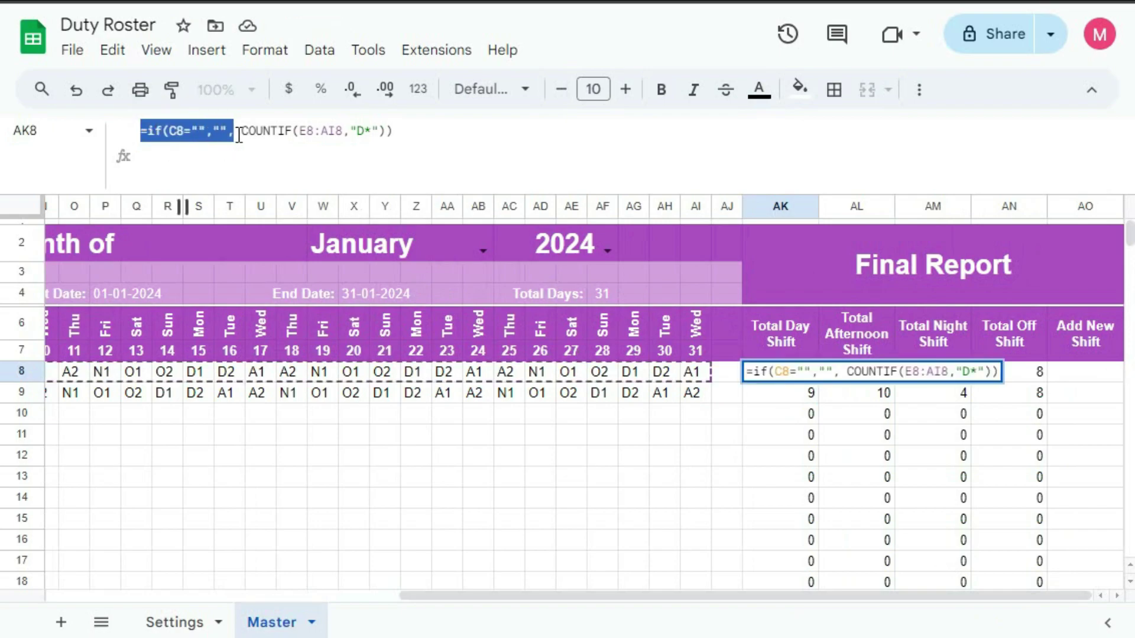
pyautogui.press('Tab')
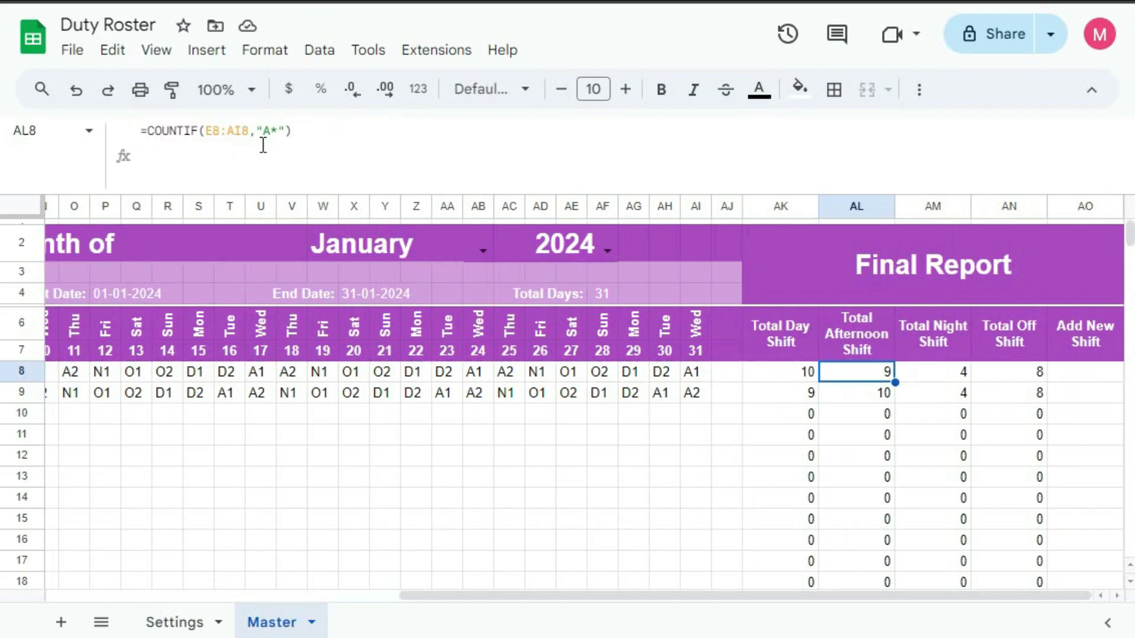
pyautogui.click(151, 131)
pyautogui.hotkey('ctrl', 'v')
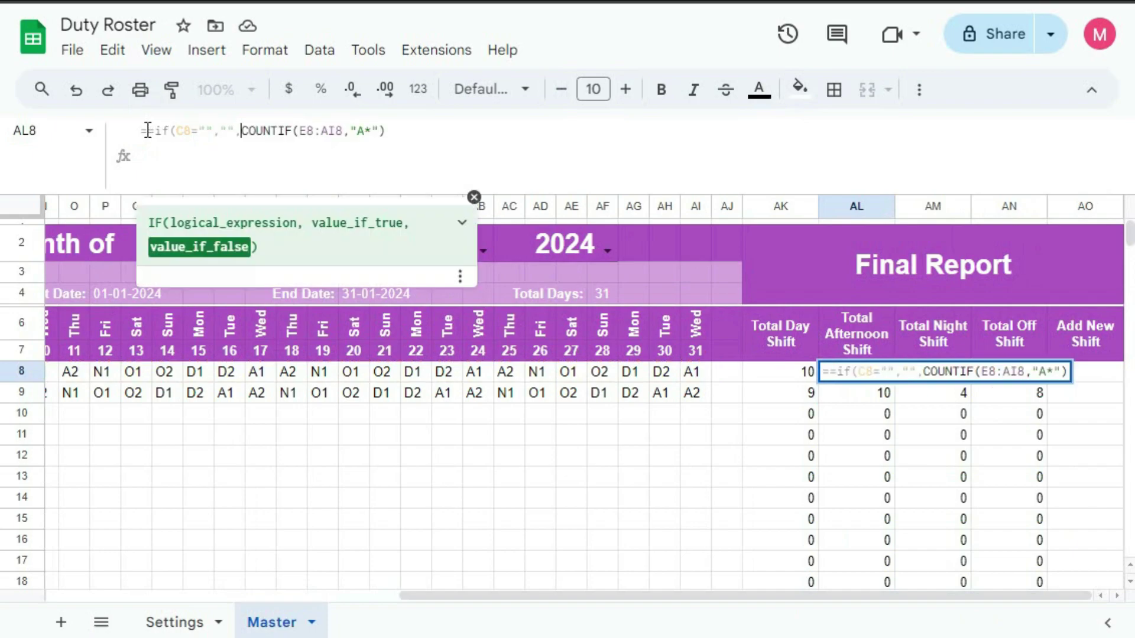
pyautogui.press('Tab')
pyautogui.click(148, 130)
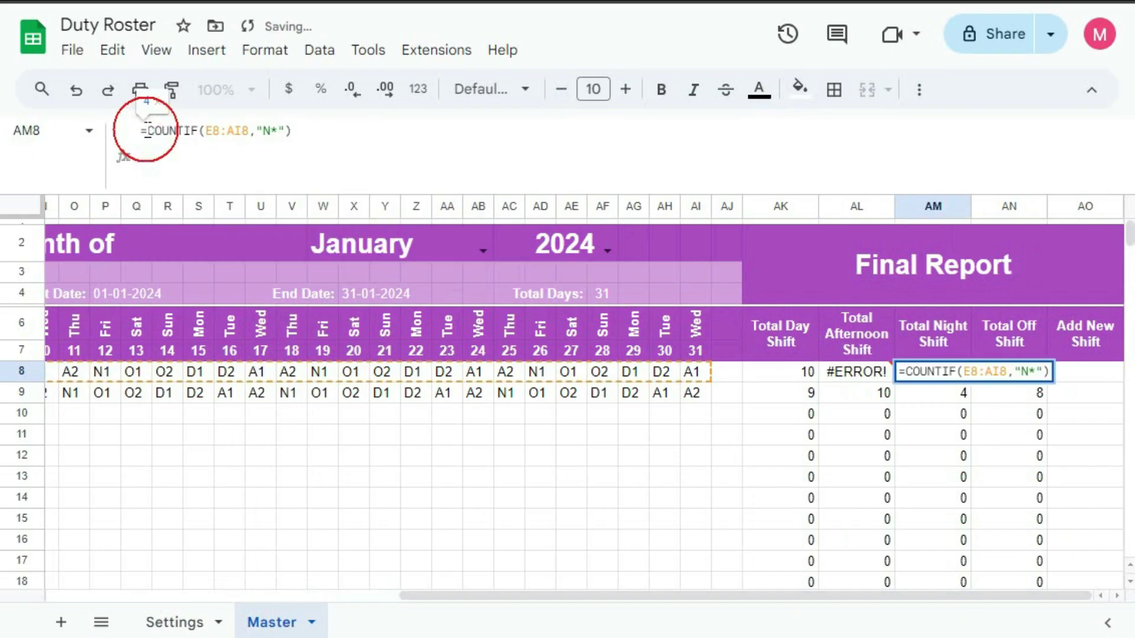
pyautogui.hotkey('ctrl', 'v')
pyautogui.press('Tab')
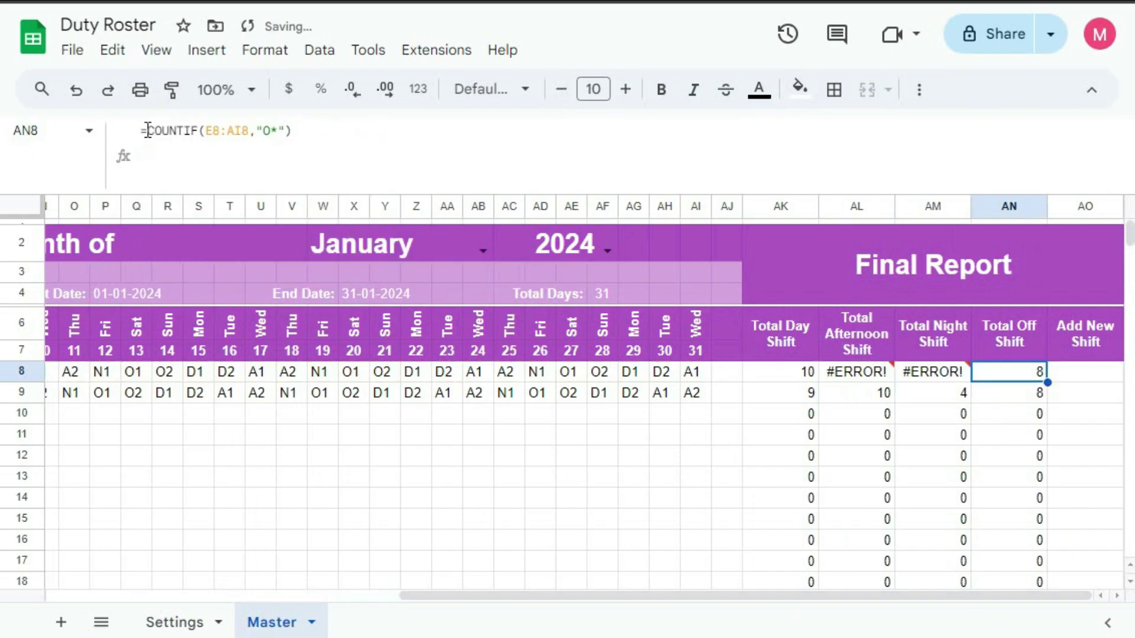
# Step: Remove the duplicate equals sign at the start of the formulas in AL8 and AM8
pyautogui.click(840, 372)
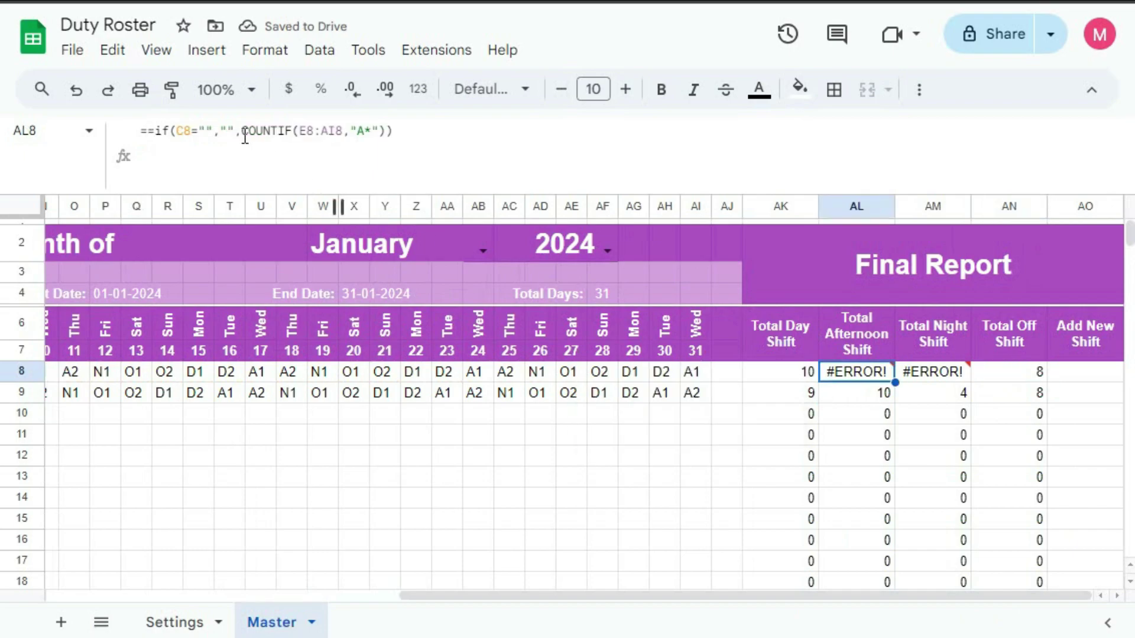
pyautogui.click(148, 130)
pyautogui.press('BackSpace')
pyautogui.press('Tab')
pyautogui.click(148, 130)
pyautogui.press('BackSpace')
pyautogui.press('Tab')
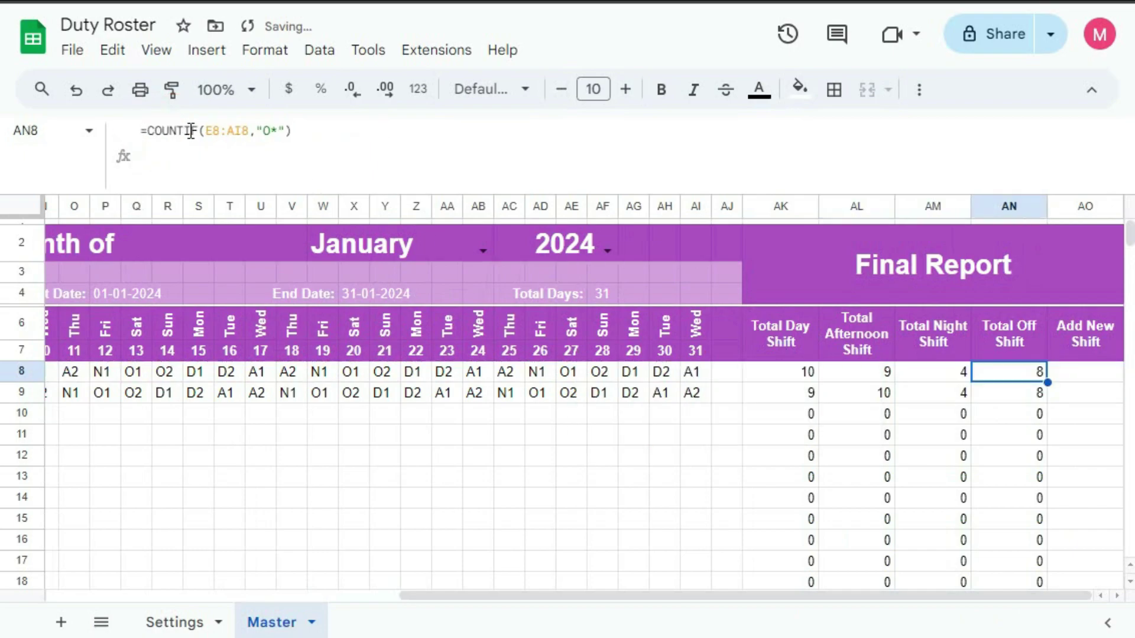
# Step: Wrap the AN8 COUNTIF in an IF that returns "" when C8="", and fill AK8:AN8 down to row 107
pyautogui.click(150, 131)
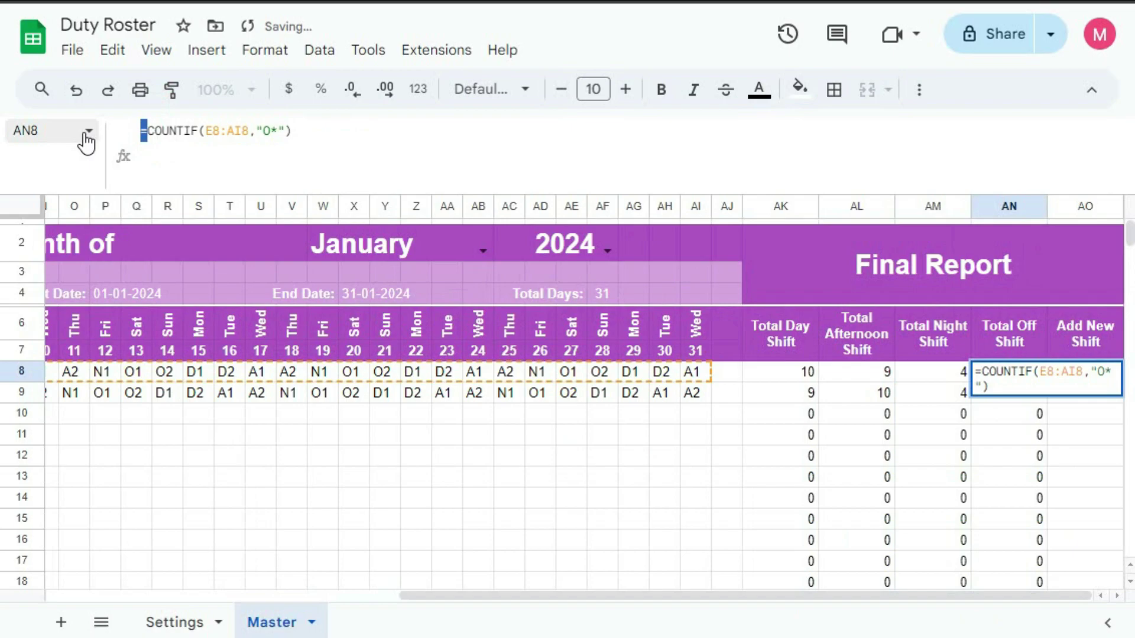
pyautogui.write('if(C8="","",')
pyautogui.press('Tab')
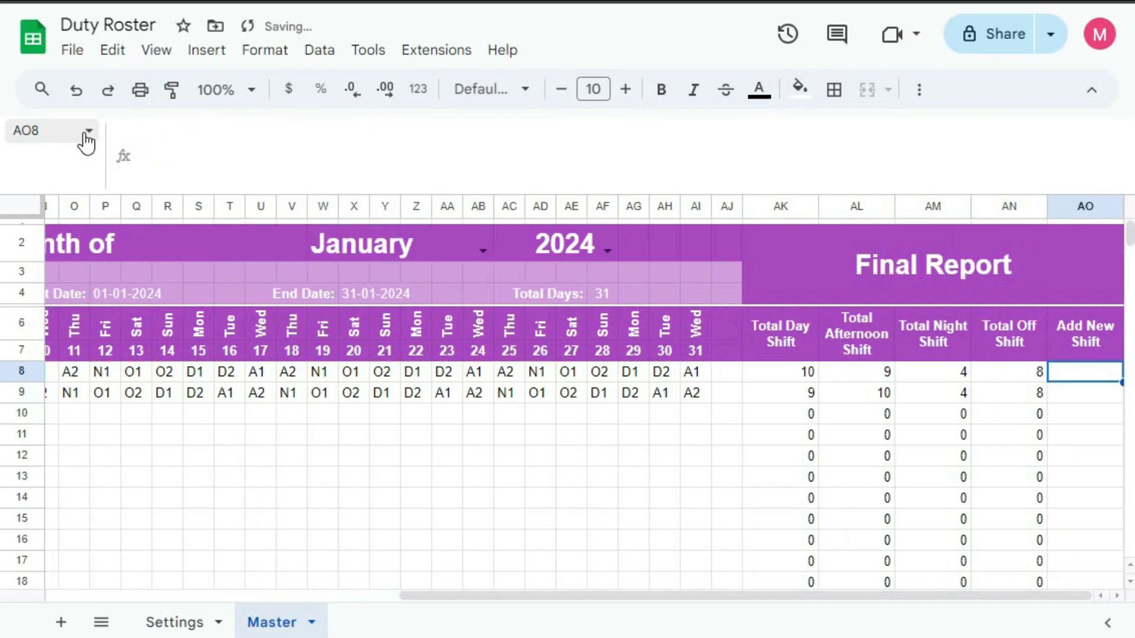
pyautogui.moveTo(793, 379); pyautogui.dragTo(965, 314)
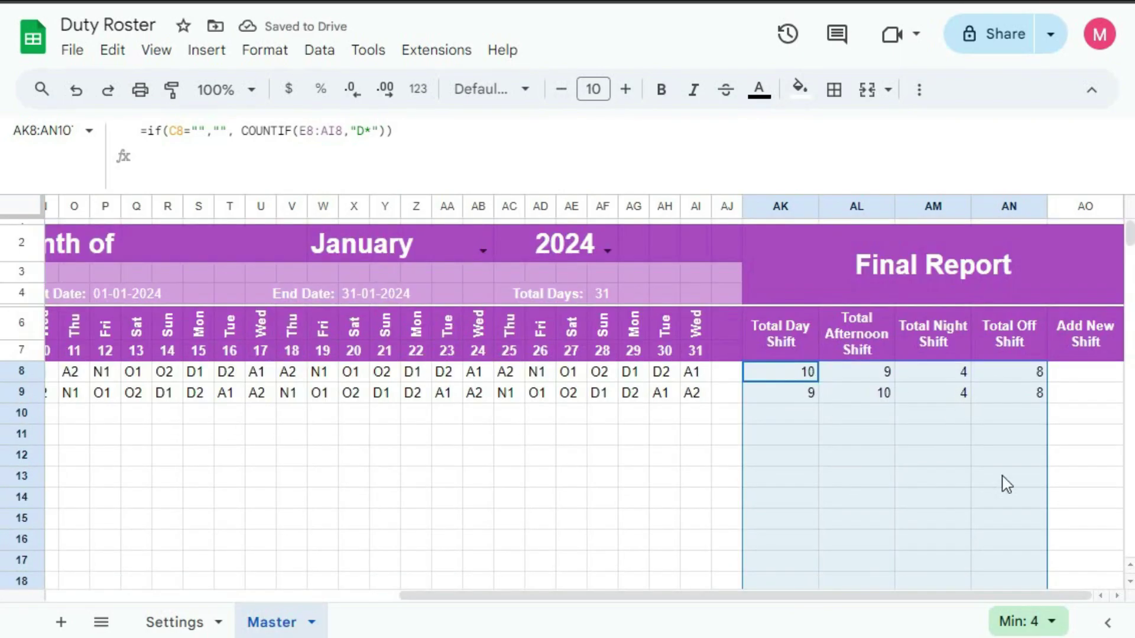
# Step: Enter =COUNTIF(E8:E107,"D*") in E109 of the Total Days Shift row below the roster
pyautogui.moveTo(980, 596); pyautogui.dragTo(453, 609)
pyautogui.scroll(-15, 484, 477)
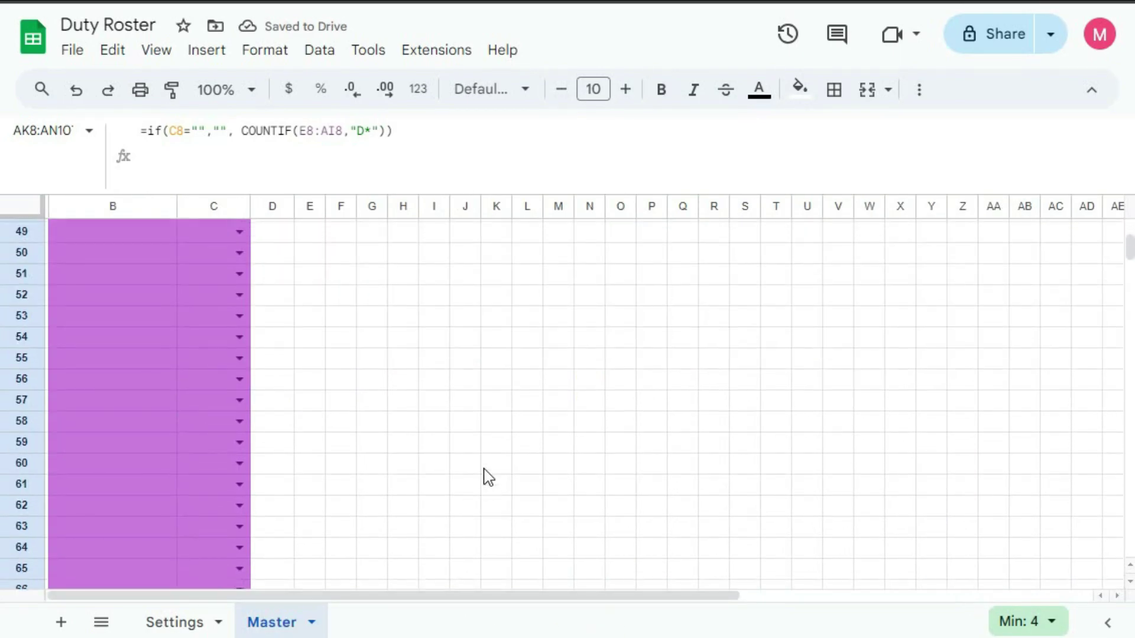
pyautogui.scroll(-19, 485, 476)
pyautogui.click(283, 295)
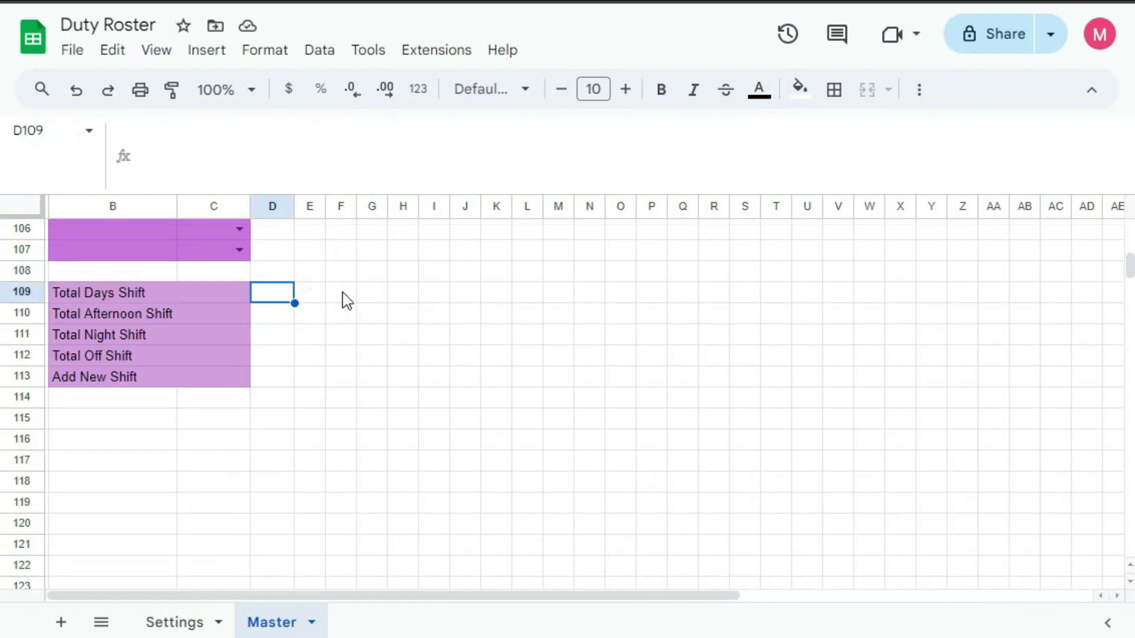
pyautogui.click(306, 294)
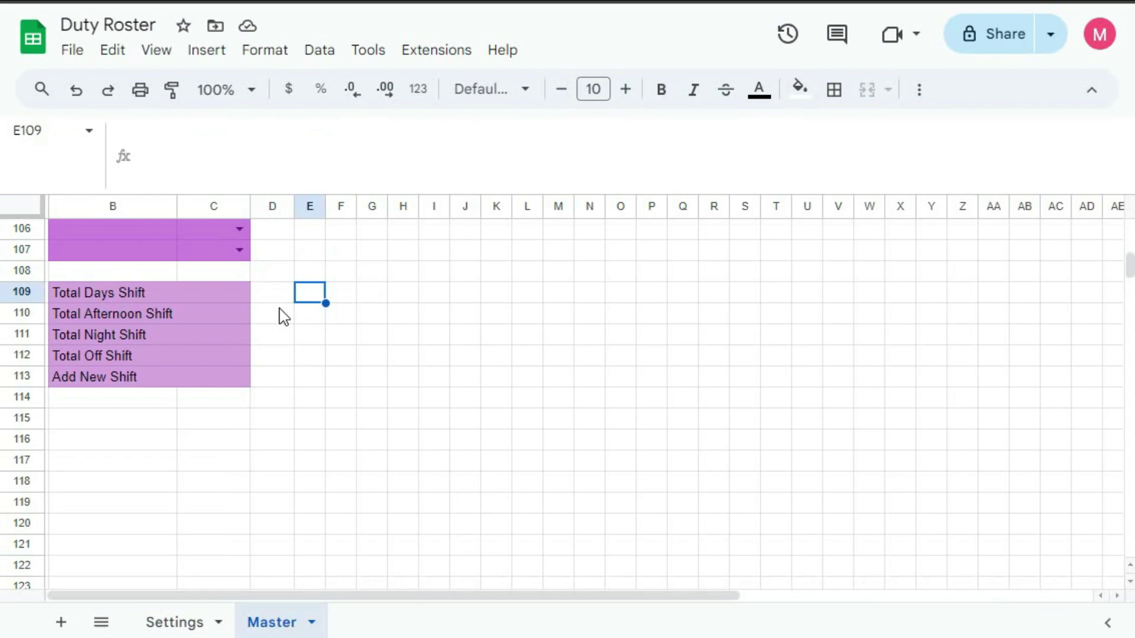
pyautogui.write('=')
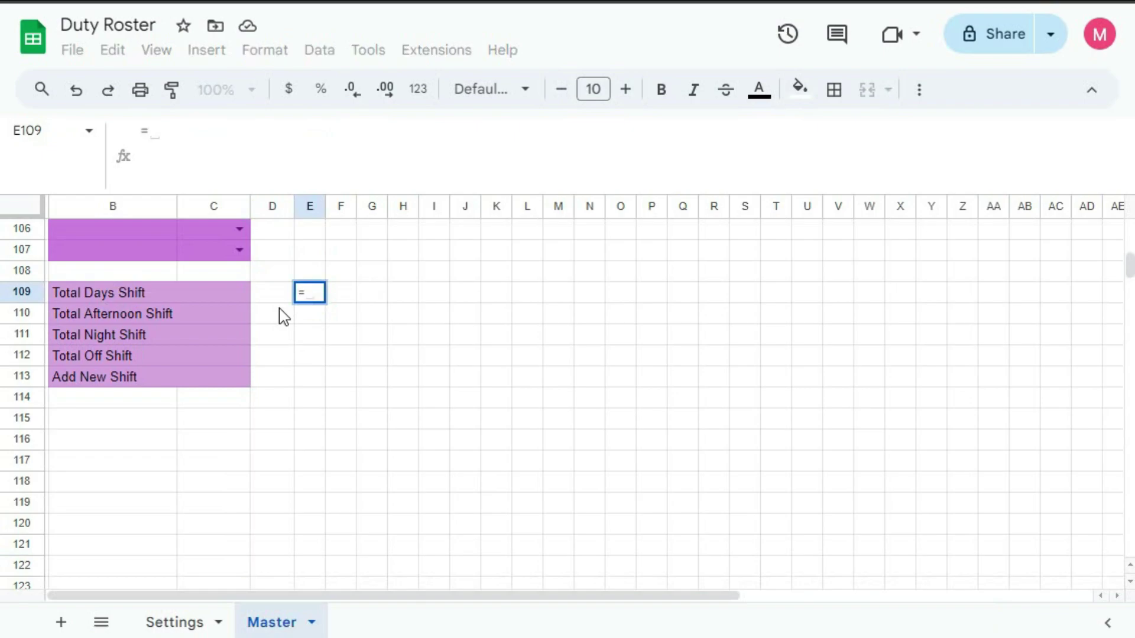
pyautogui.write('countif')
pyautogui.press('Tab')
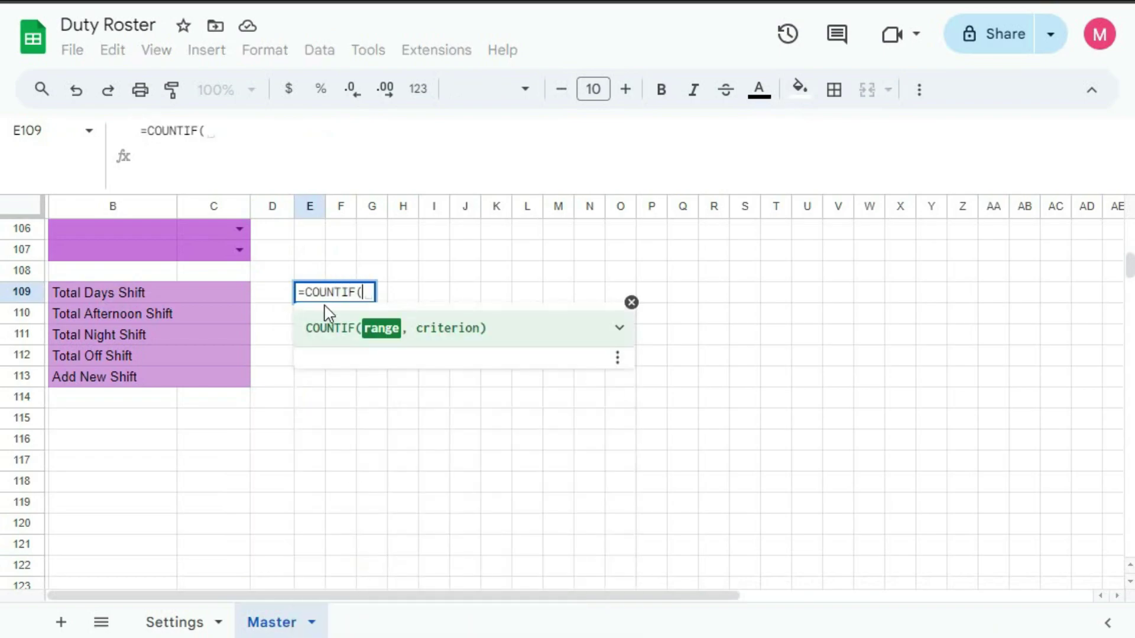
pyautogui.moveTo(314, 251); pyautogui.dragTo(314, 372)
pyautogui.write(',')
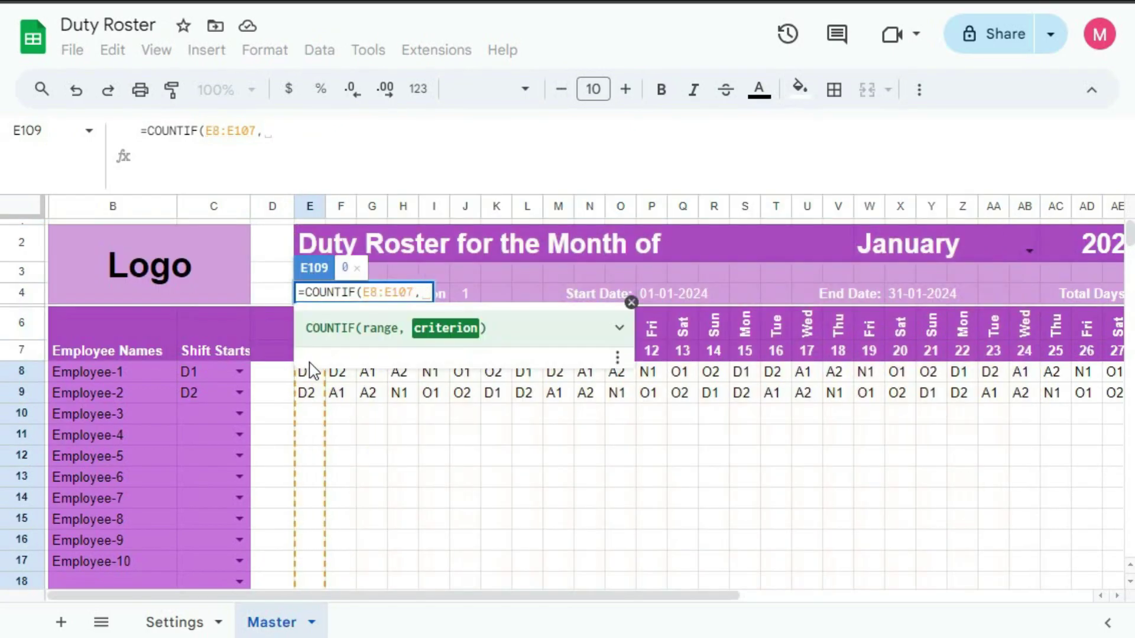
pyautogui.write('"D*")')
pyautogui.press('Return')
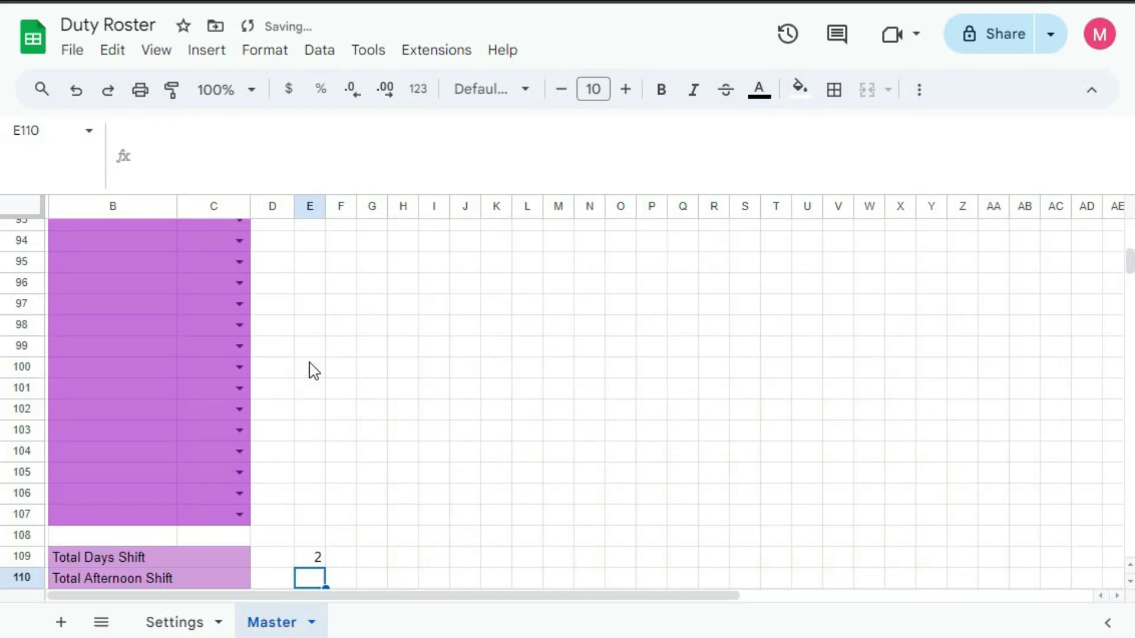
# Step: Lock the rows of the E109 COUNTIF range as E$8:E$107 and copy the whole formula text
pyautogui.scroll(-5, 352, 399)
pyautogui.click(300, 258)
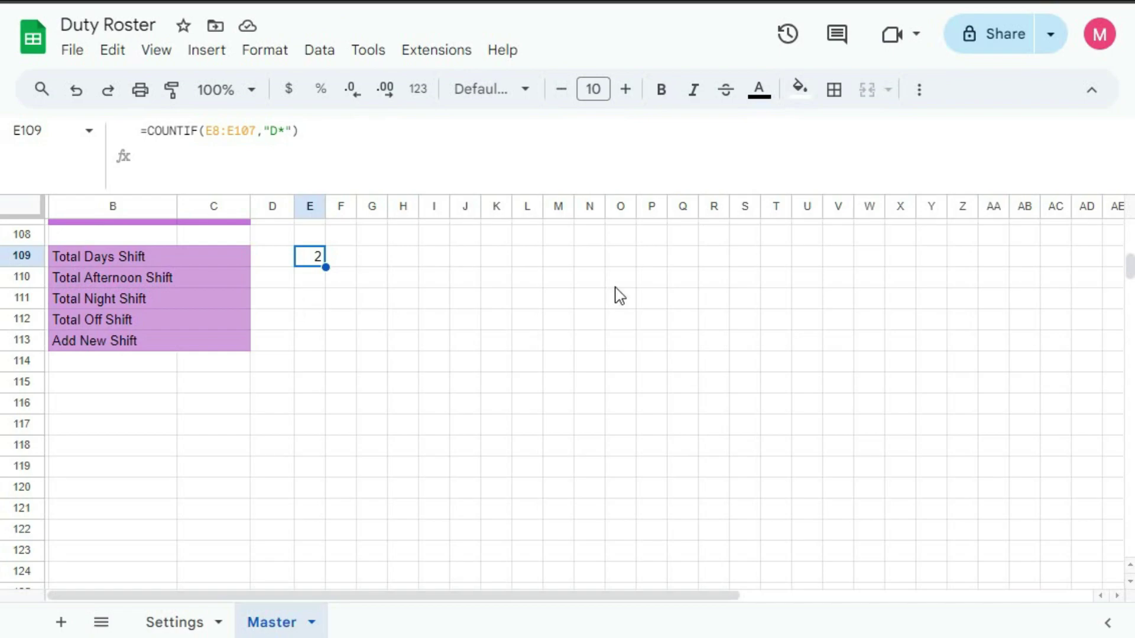
pyautogui.moveTo(206, 131); pyautogui.dragTo(251, 131)
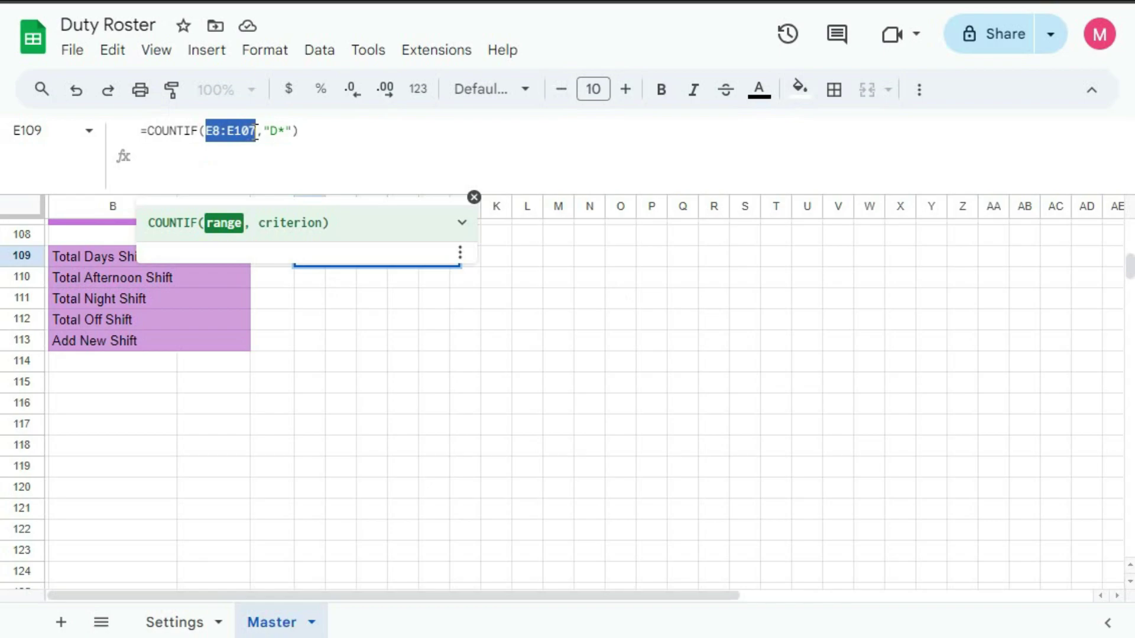
pyautogui.press('F4')
pyautogui.press('F4')
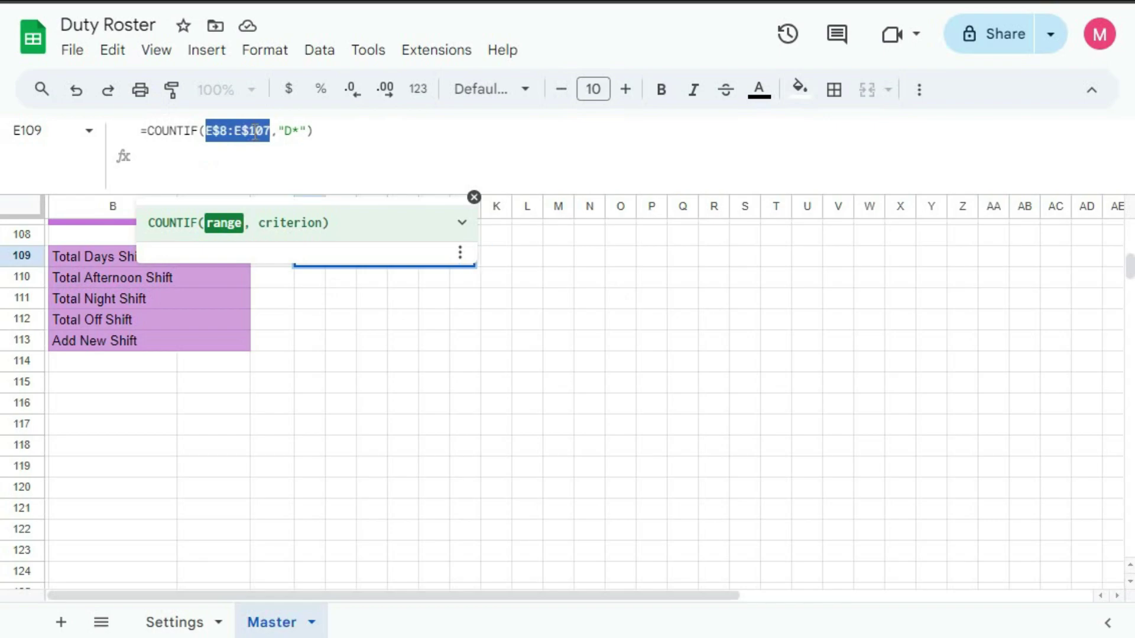
pyautogui.moveTo(313, 130); pyautogui.dragTo(75, 131)
pyautogui.hotkey('ctrl', 'c')
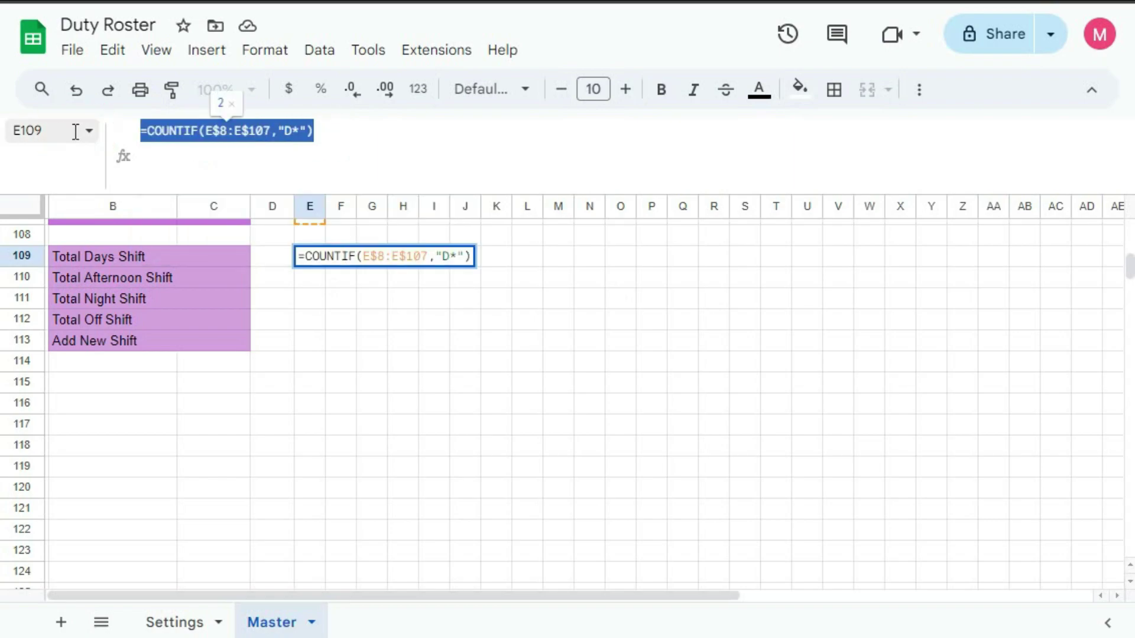
pyautogui.press('Return')
# Step: Paste the COUNTIF formula into the Total Afternoon Shift cell E110 with the criterion changed to "A*"
pyautogui.click(177, 136)
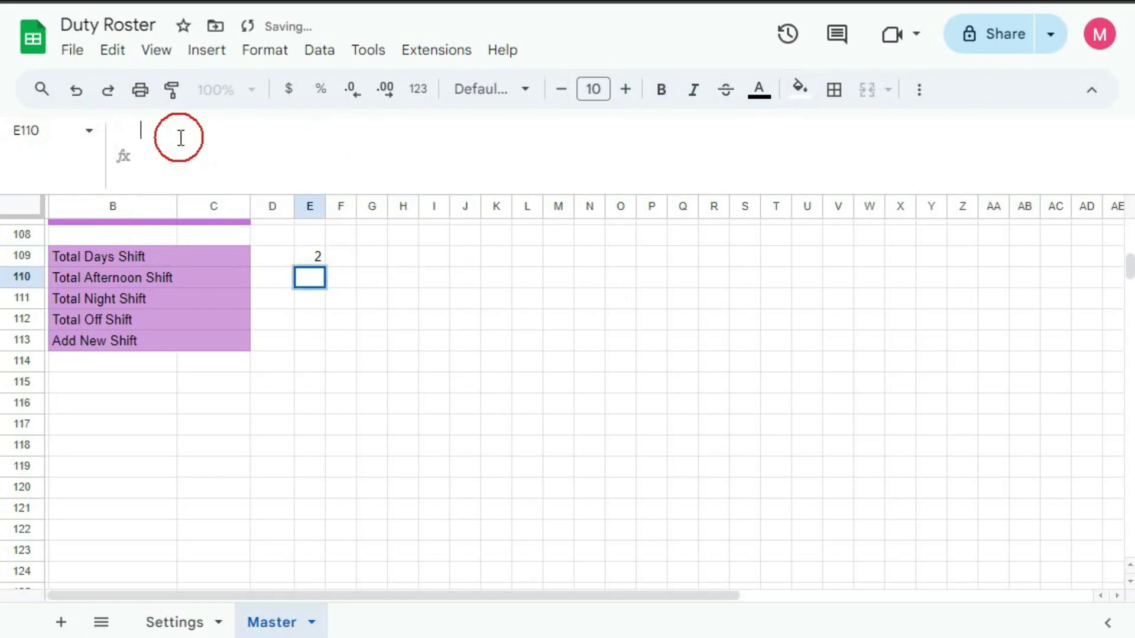
pyautogui.hotkey('ctrl', 'v')
pyautogui.doubleClick(289, 135)
pyautogui.write('A')
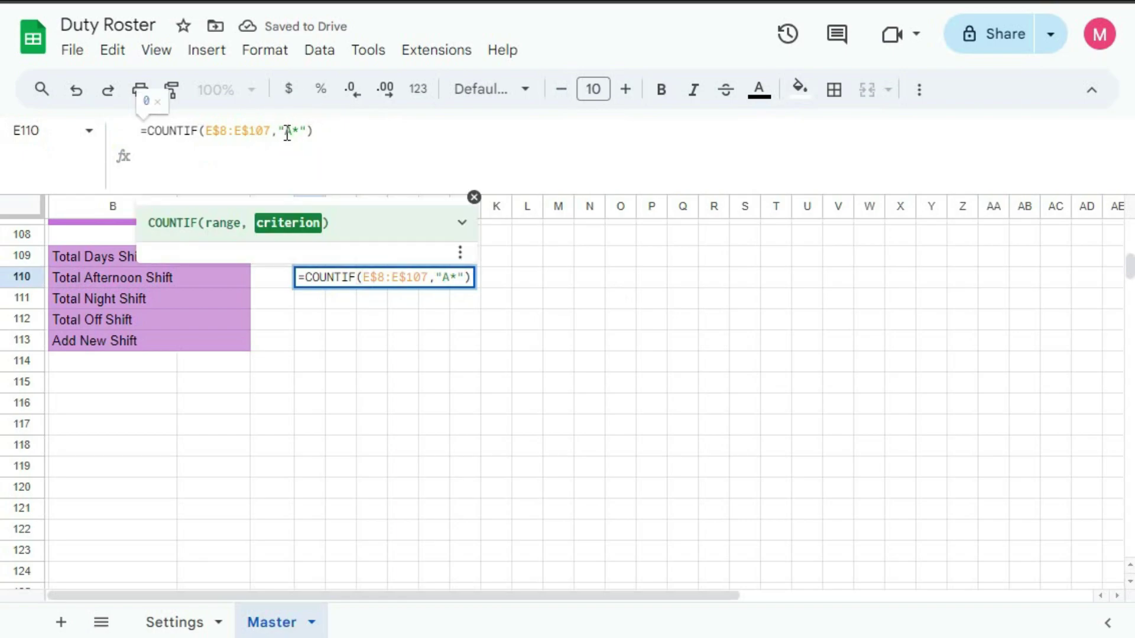
pyautogui.press('Return')
# Step: Paste the COUNTIF formula into the Total Night Shift cell E111 with the criterion changed to "N*"
pyautogui.click(282, 141)
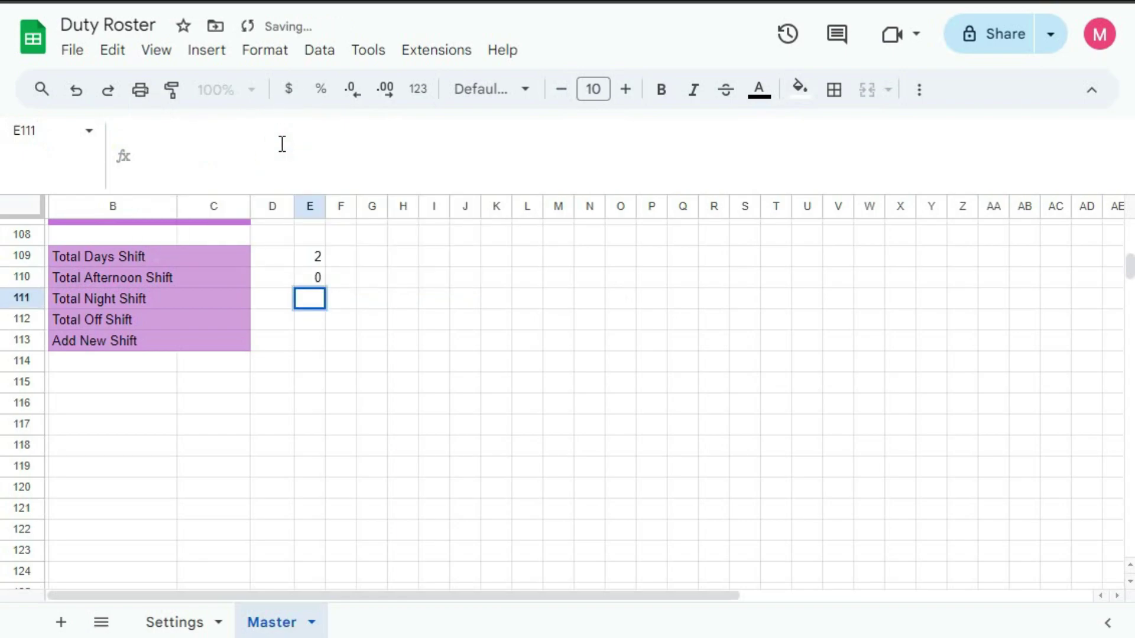
pyautogui.hotkey('ctrl', 'v')
pyautogui.doubleClick(288, 140)
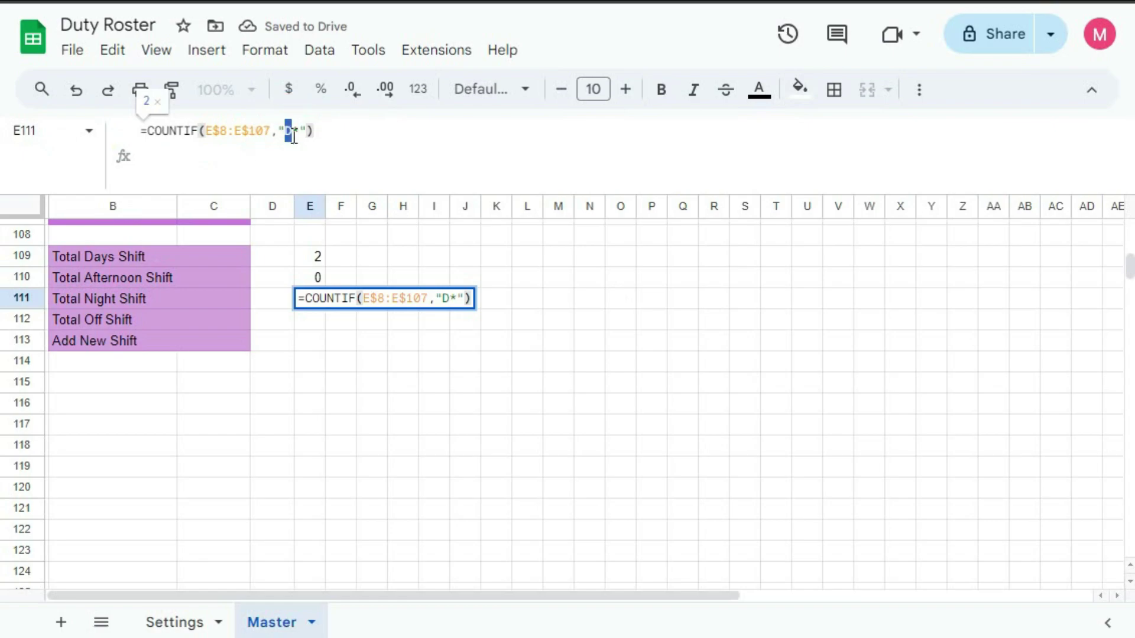
pyautogui.write('N')
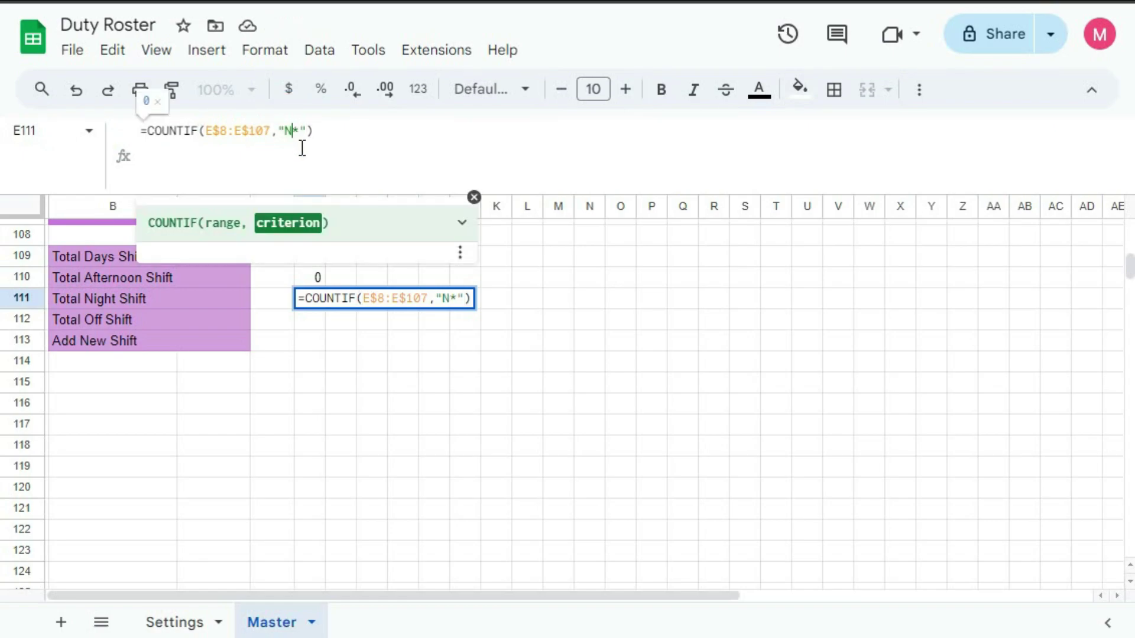
pyautogui.press('Return')
# Step: Paste the COUNTIF formula into the Total Off Shift cell E112 with the criterion changed to "O*"
pyautogui.click(303, 148)
pyautogui.hotkey('ctrl', 'v')
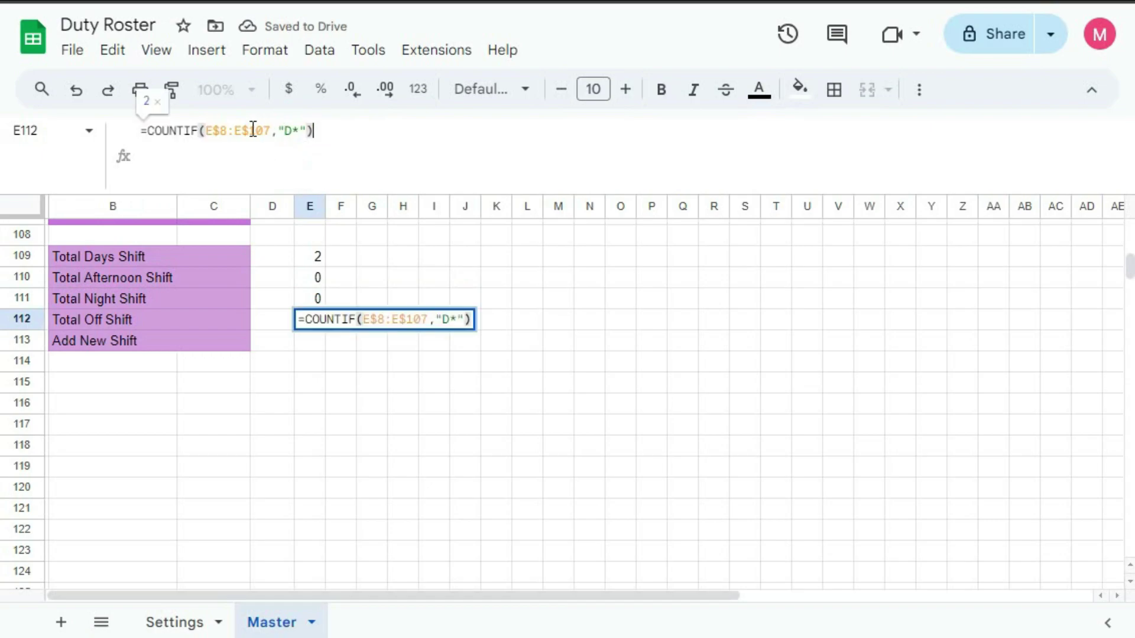
pyautogui.doubleClick(288, 132)
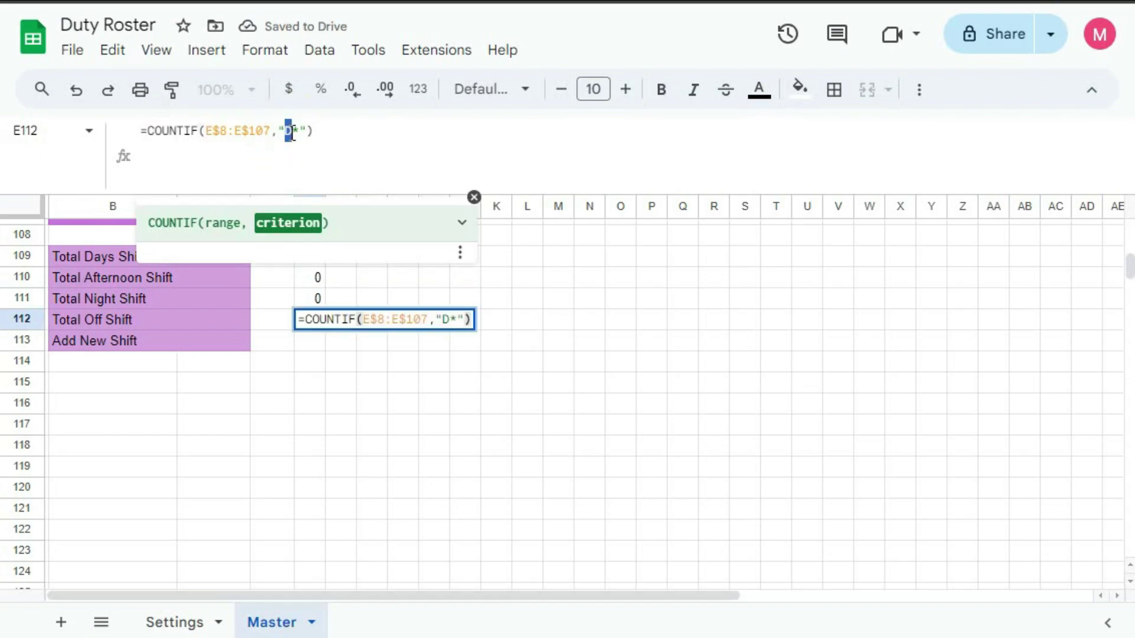
pyautogui.write('O')
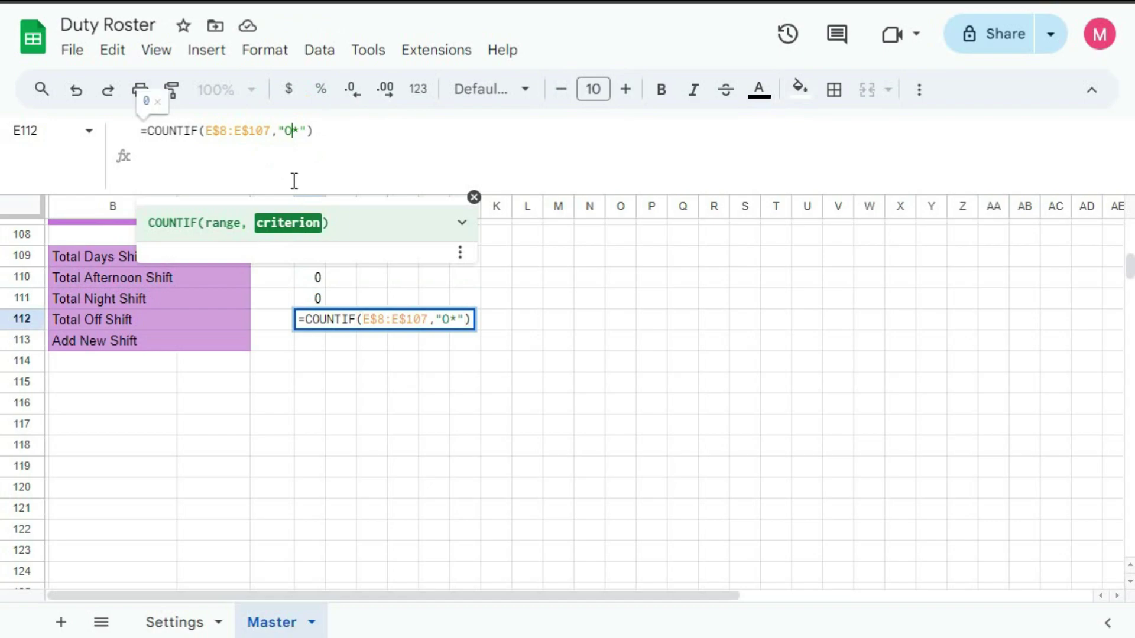
pyautogui.press('Return')
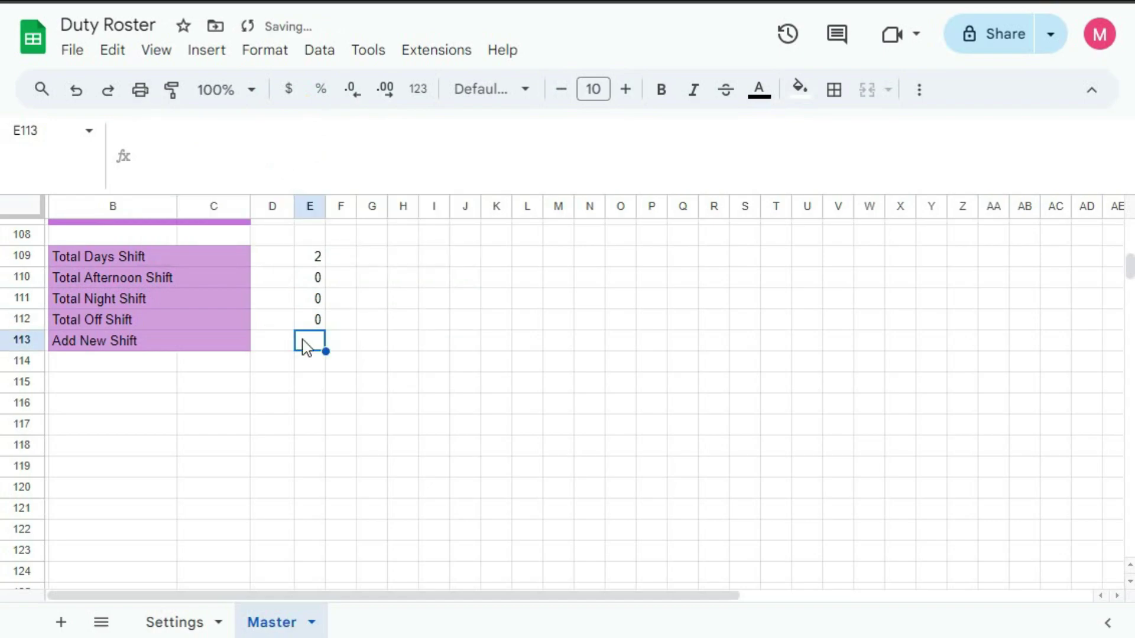
# Step: Fill the four daily shift total formulas in E109:E112 across to column AI and review the filled rows
pyautogui.moveTo(314, 260); pyautogui.dragTo(711, 328)
pyautogui.scroll(20, 710, 331)
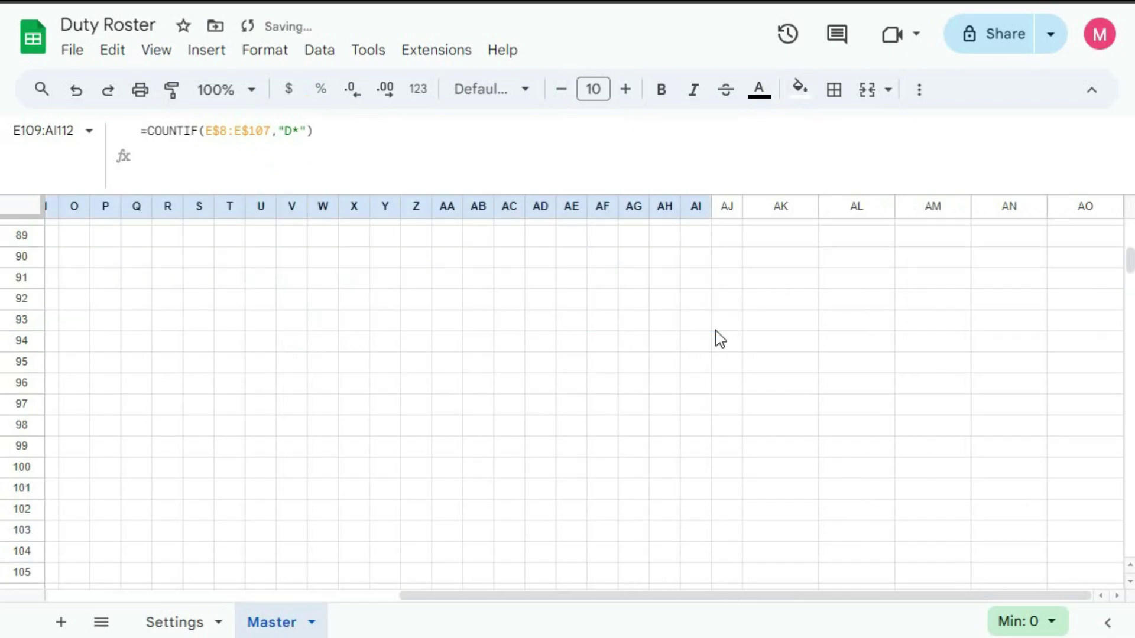
pyautogui.scroll(8, 709, 335)
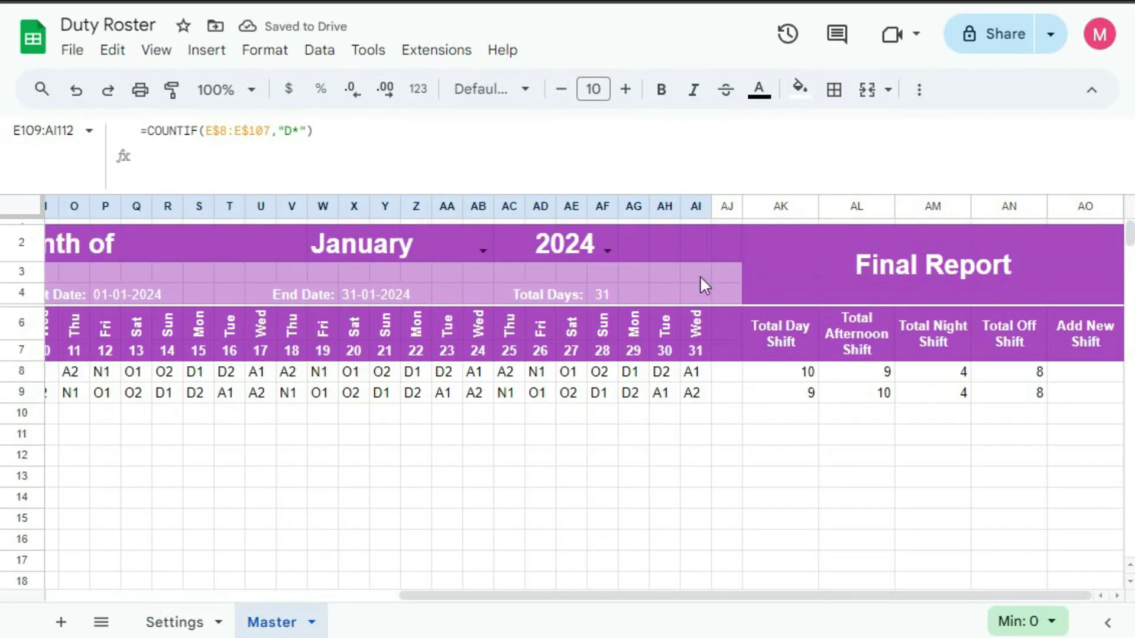
pyautogui.scroll(-20, 709, 402)
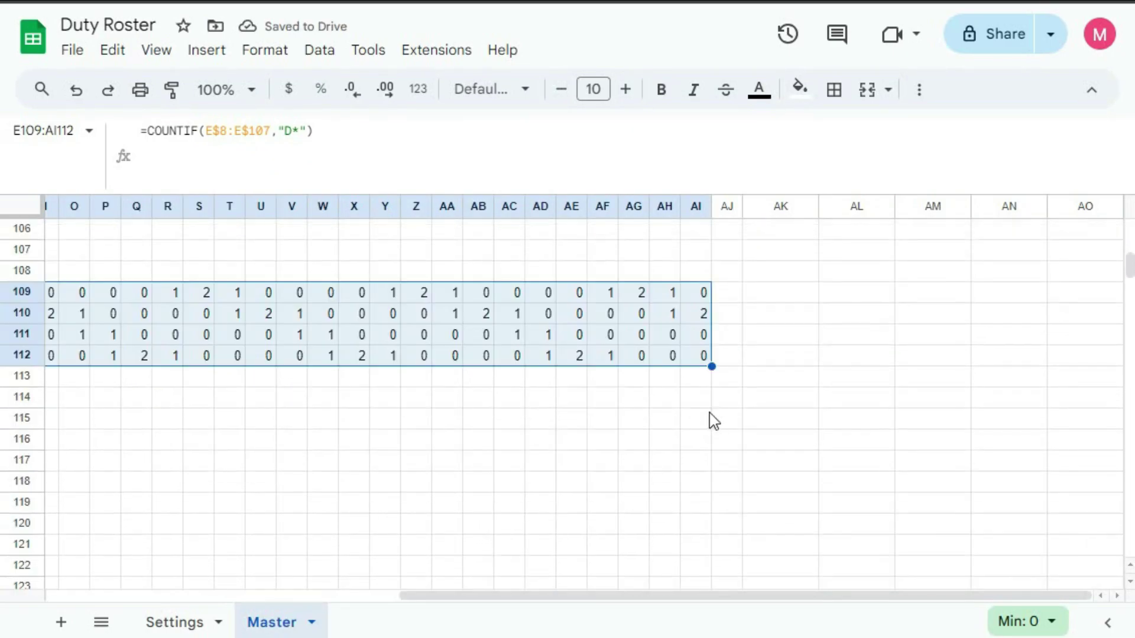
pyautogui.moveTo(739, 594); pyautogui.dragTo(406, 585)
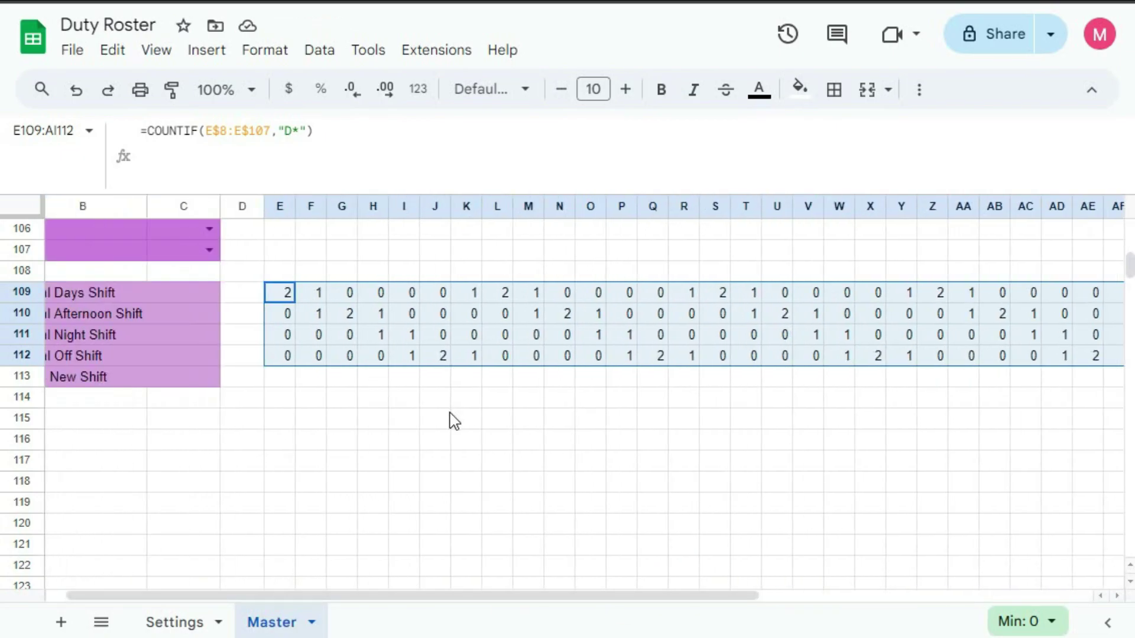
# Step: Apply all borders to the daily shift totals E109:AI113 and centre the cell contents horizontally and vertically
pyautogui.moveTo(287, 299); pyautogui.dragTo(709, 392)
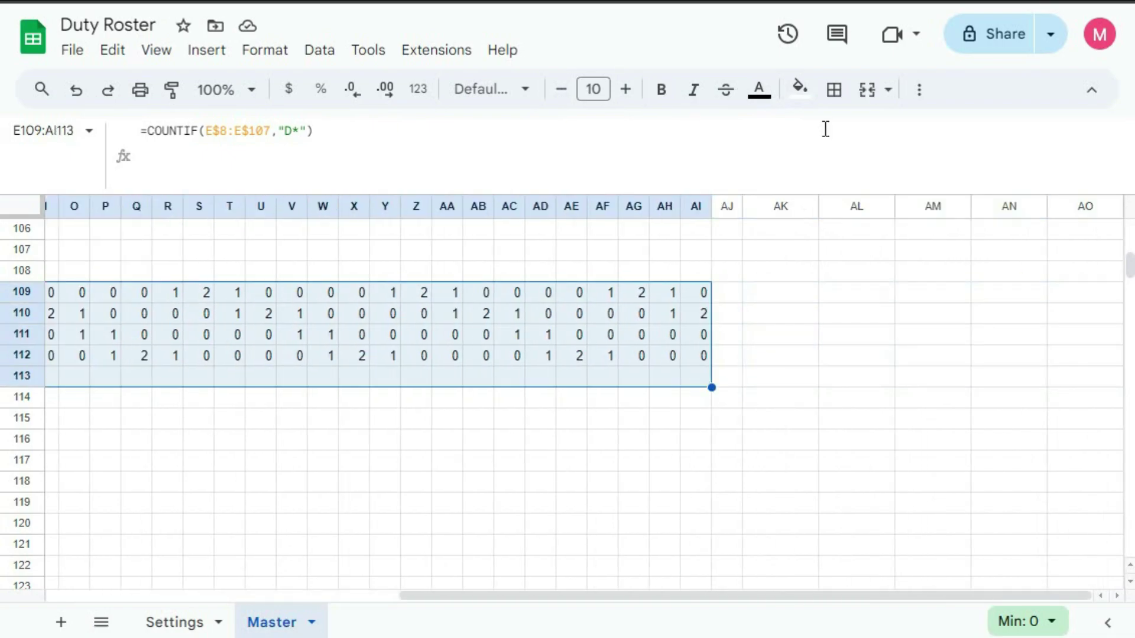
pyautogui.click(834, 93)
pyautogui.click(847, 131)
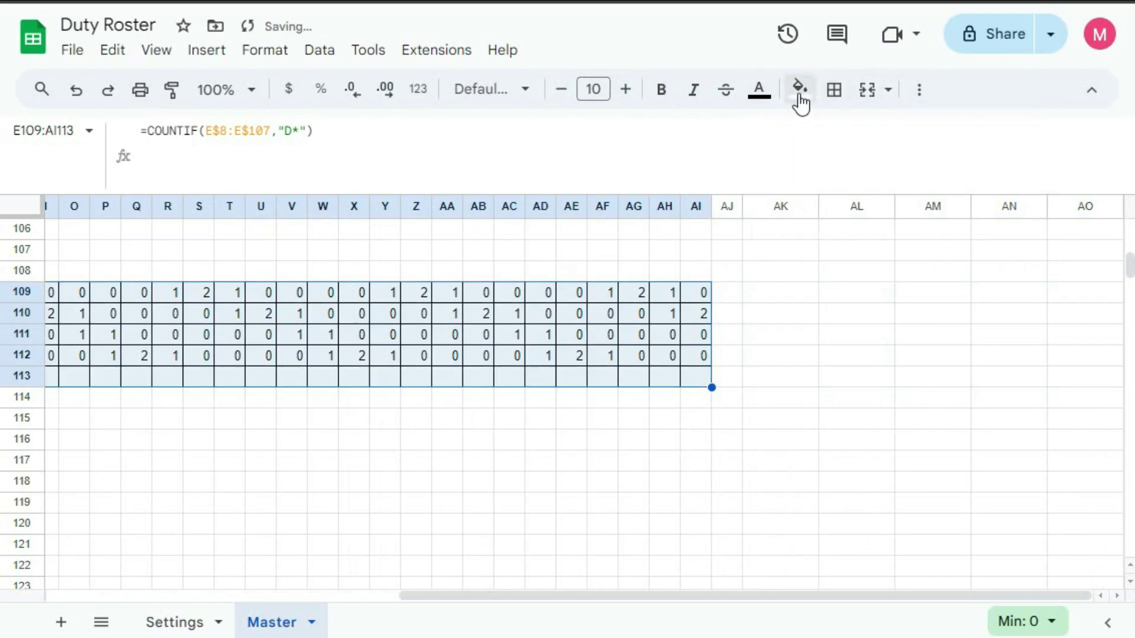
pyautogui.click(919, 89)
pyautogui.click(584, 136)
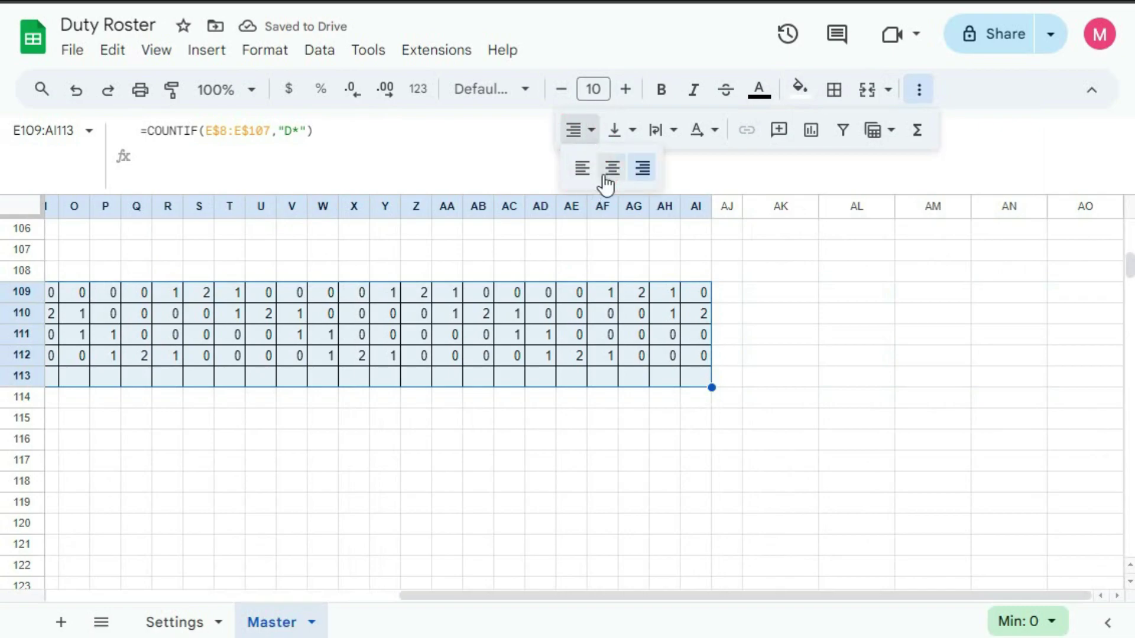
pyautogui.click(610, 168)
pyautogui.click(613, 140)
pyautogui.click(650, 171)
pyautogui.click(509, 301)
# Step: Fill the daily shift totals range E109:AI113 with the light purple colour of the total labels
pyautogui.scroll(15, 596, 403)
pyautogui.scroll(5, 595, 402)
pyautogui.scroll(-20, 571, 431)
pyautogui.moveTo(737, 596); pyautogui.dragTo(511, 585)
pyautogui.scroll(2, 422, 400)
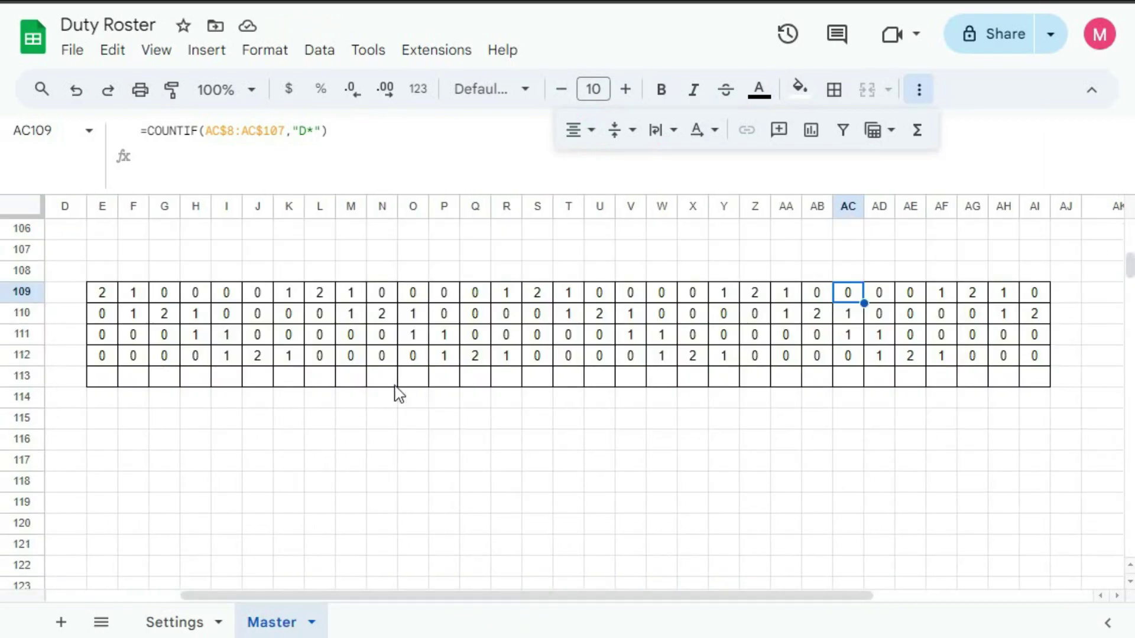
pyautogui.moveTo(102, 292); pyautogui.dragTo(1032, 378)
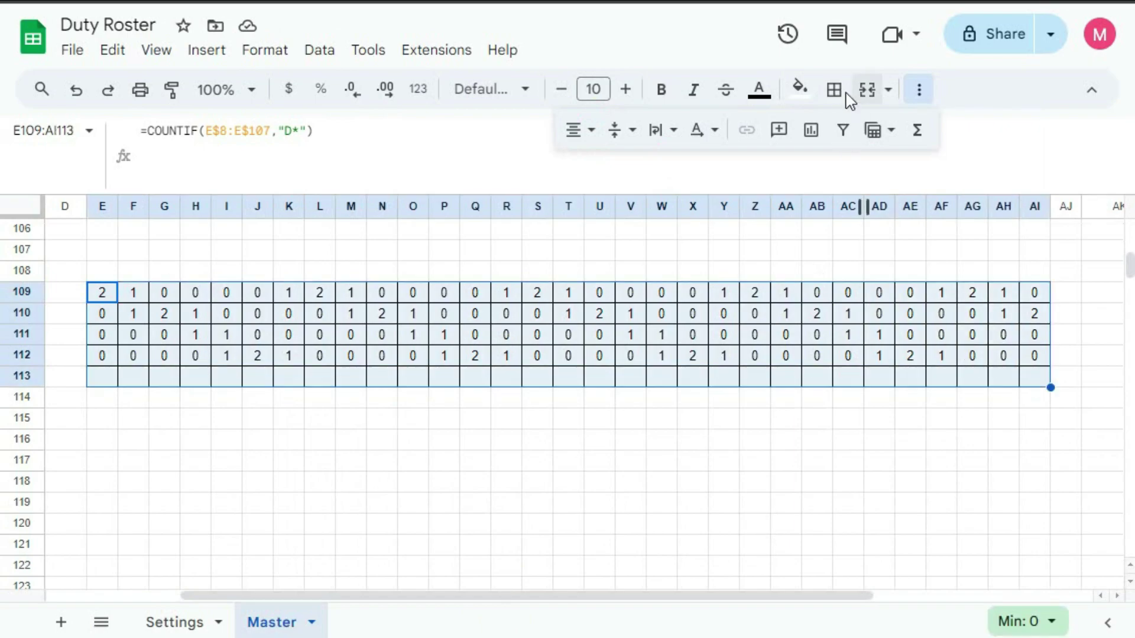
pyautogui.click(802, 97)
pyautogui.click(829, 427)
pyautogui.click(817, 438)
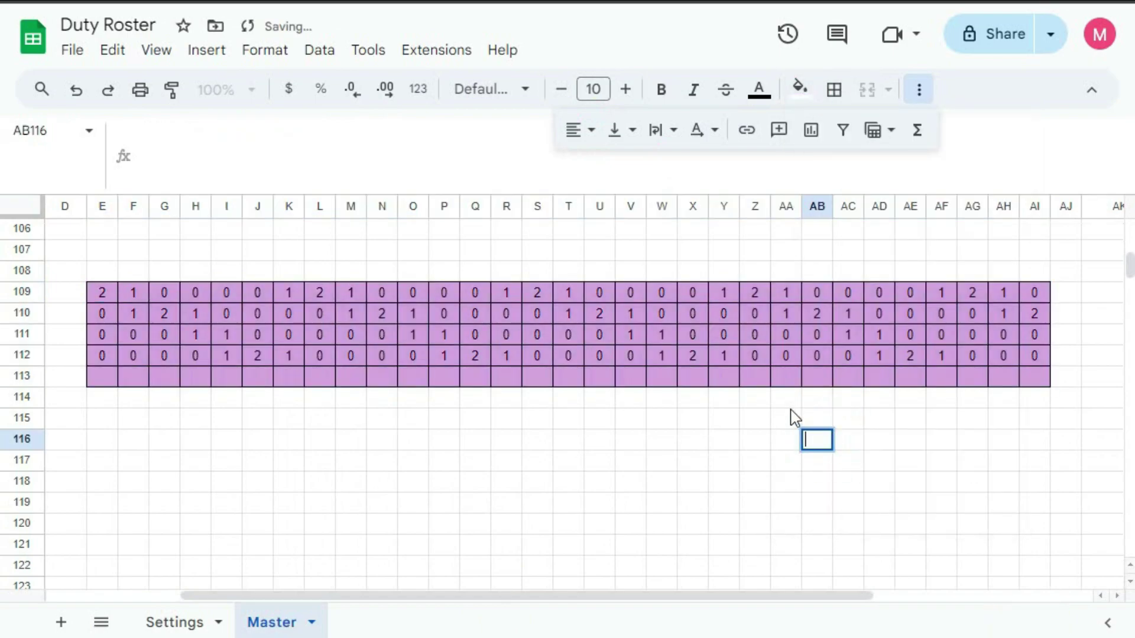
pyautogui.click(772, 381)
# Step: Select the roster shift range E8:AI107 and start a conditional formatting rule for it
pyautogui.scroll(20, 810, 398)
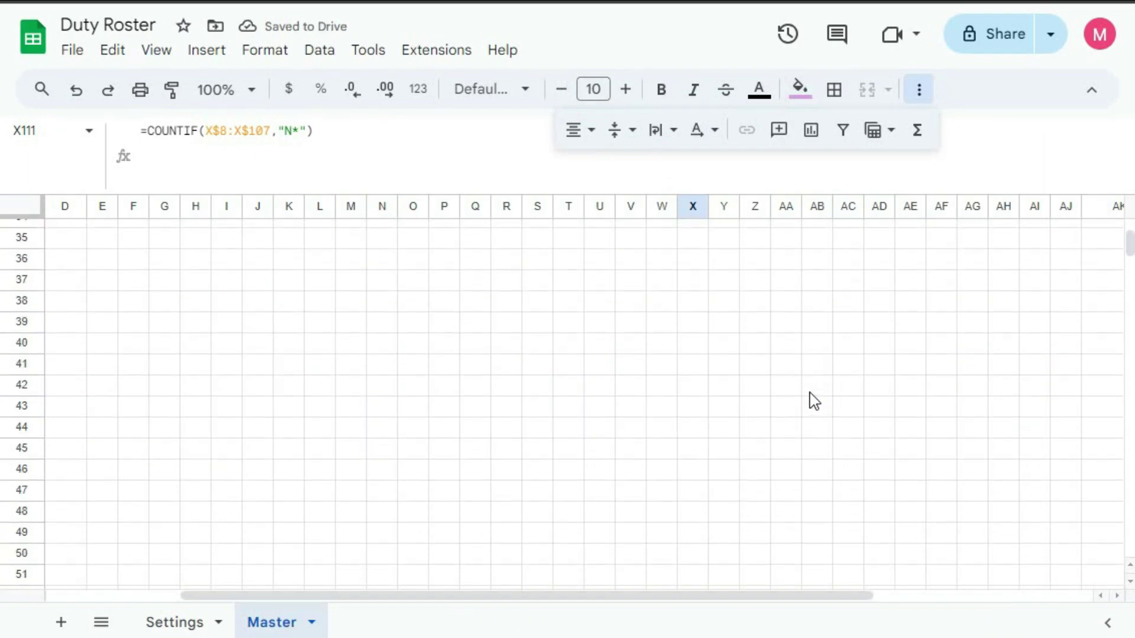
pyautogui.scroll(5, 814, 402)
pyautogui.moveTo(750, 596); pyautogui.dragTo(651, 593)
pyautogui.moveTo(212, 381); pyautogui.dragTo(851, 451)
pyautogui.moveTo(848, 596); pyautogui.dragTo(651, 618)
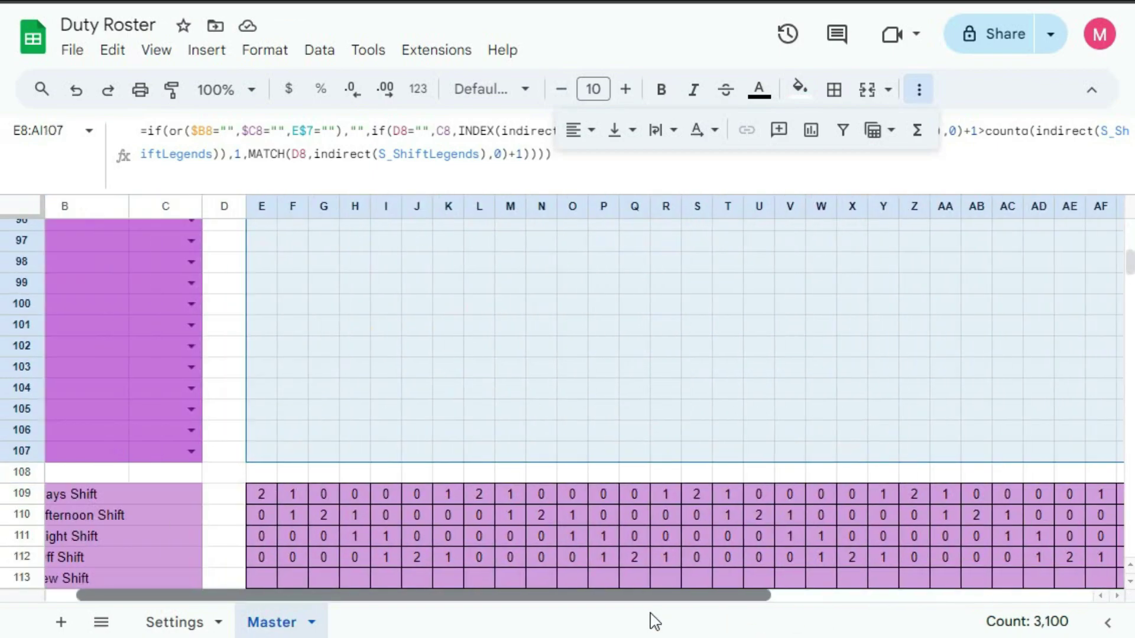
pyautogui.scroll(15, 684, 448)
pyautogui.scroll(14, 688, 449)
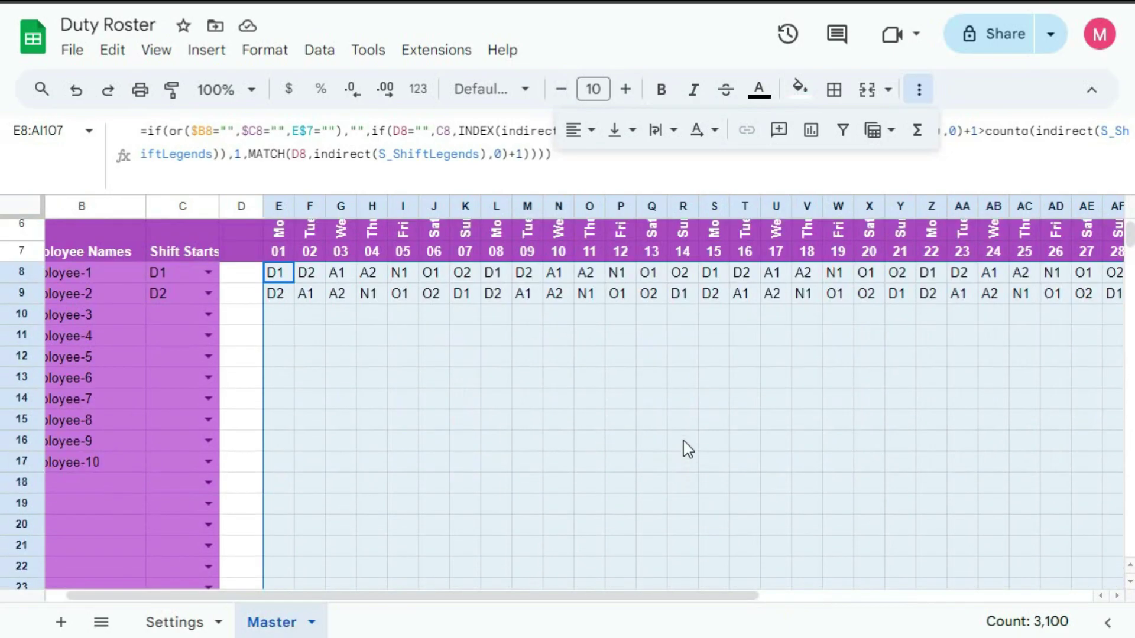
pyautogui.click(265, 52)
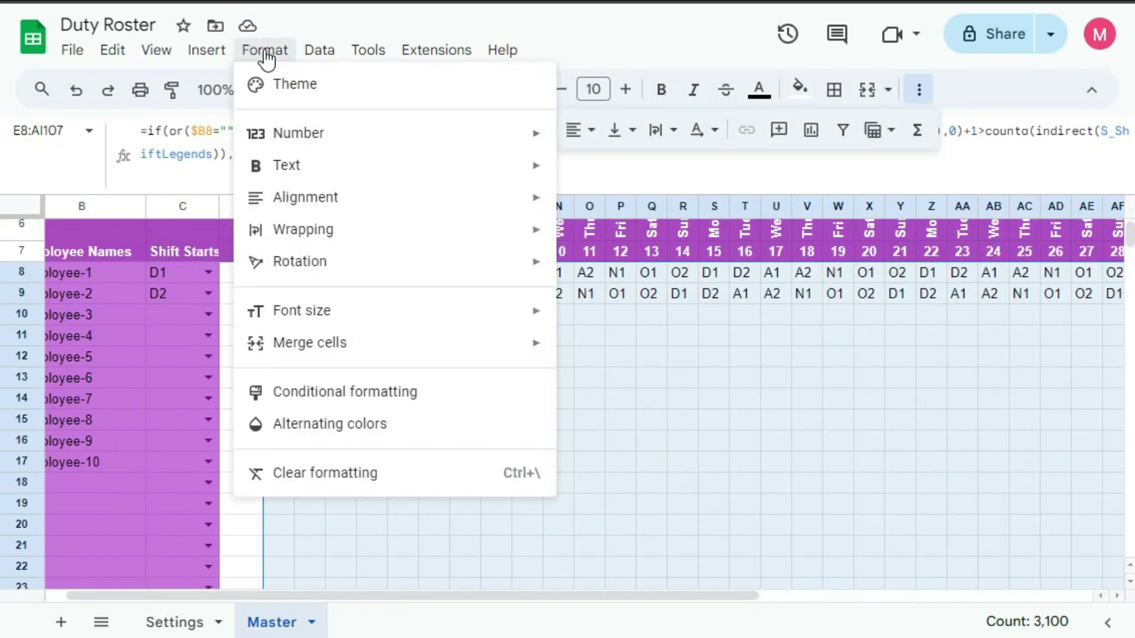
pyautogui.click(325, 392)
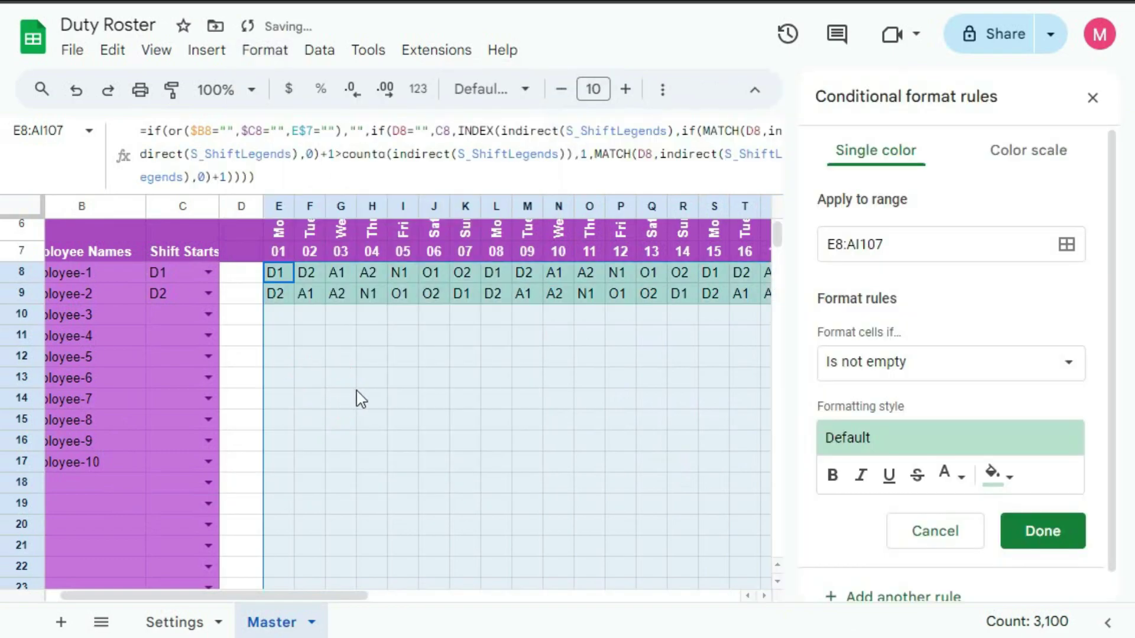
# Step: Set the rule's condition to the custom formula =left(E8,1)="D"
pyautogui.click(936, 371)
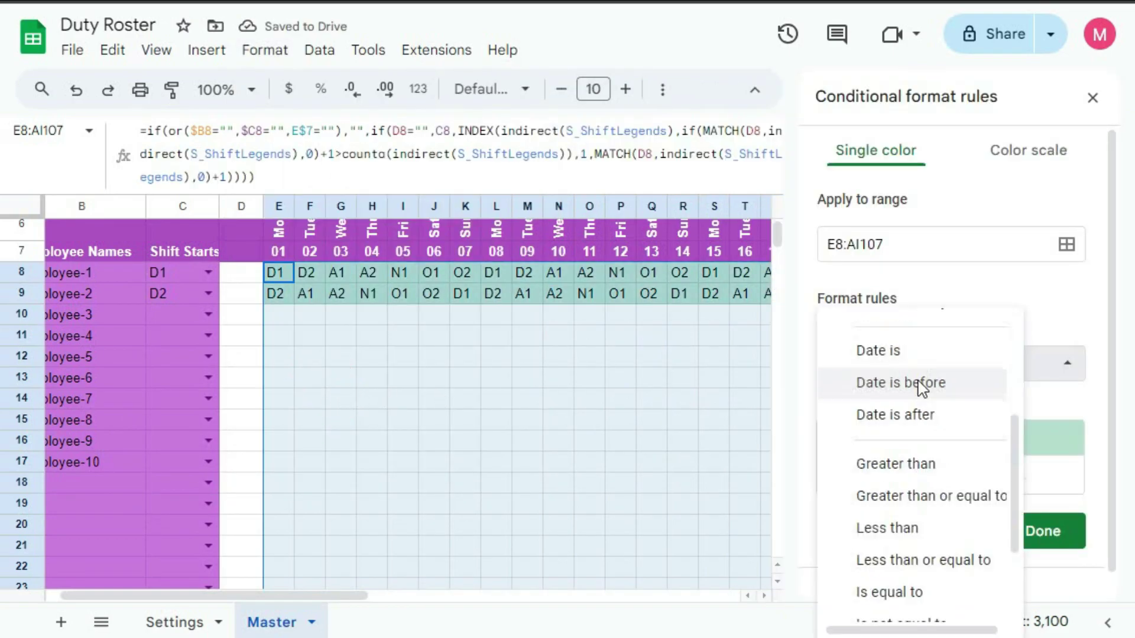
pyautogui.scroll(-3, 910, 426)
pyautogui.click(899, 609)
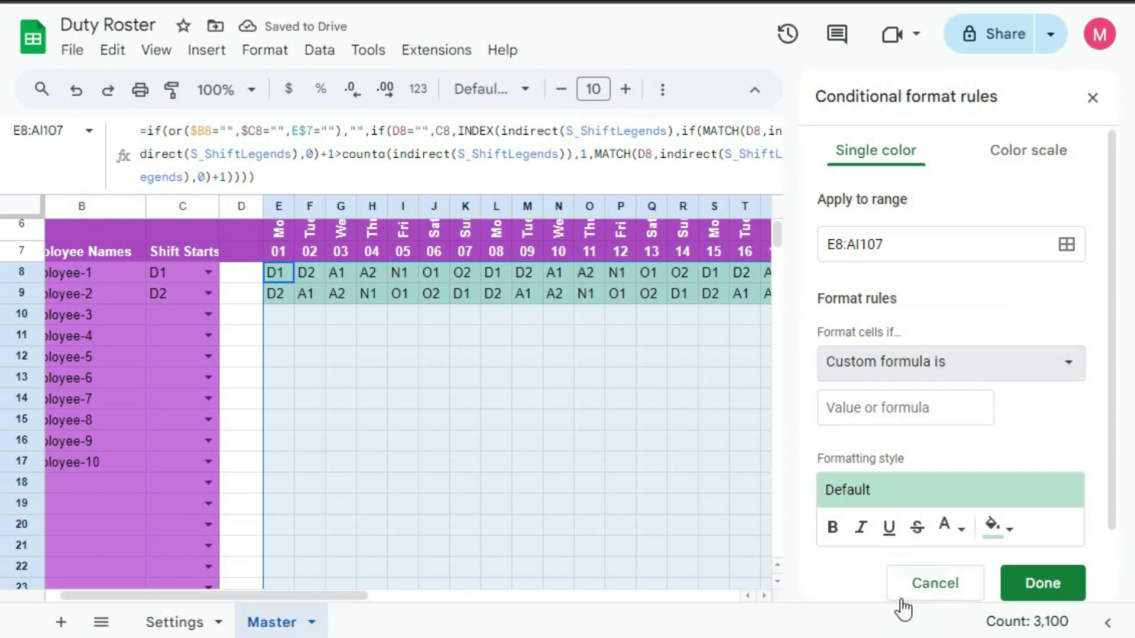
pyautogui.click(866, 410)
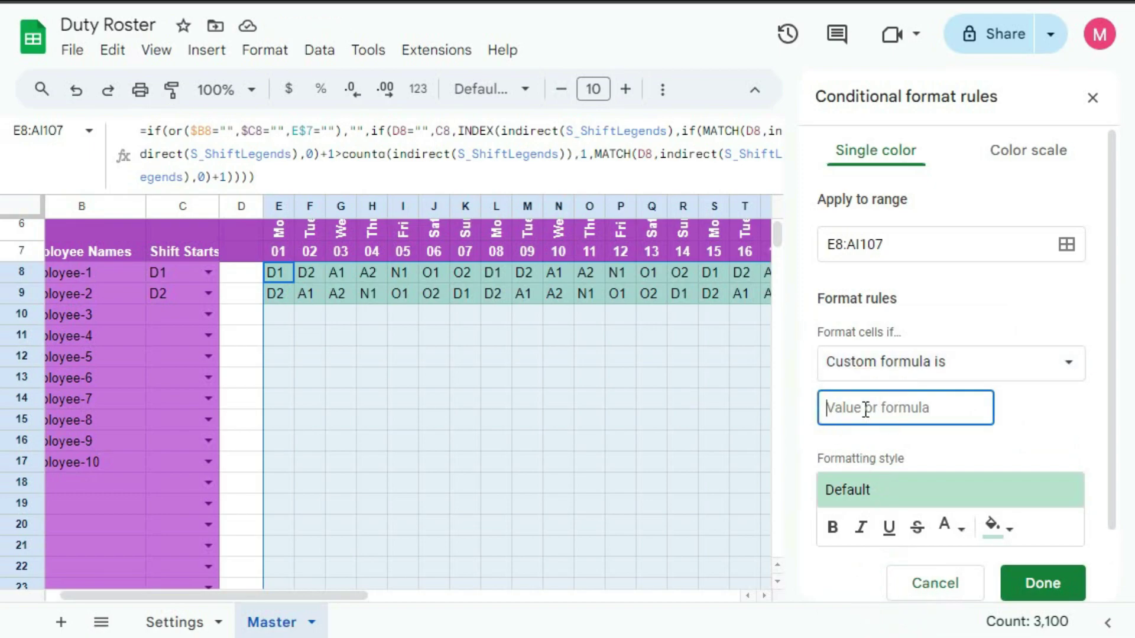
pyautogui.write('=')
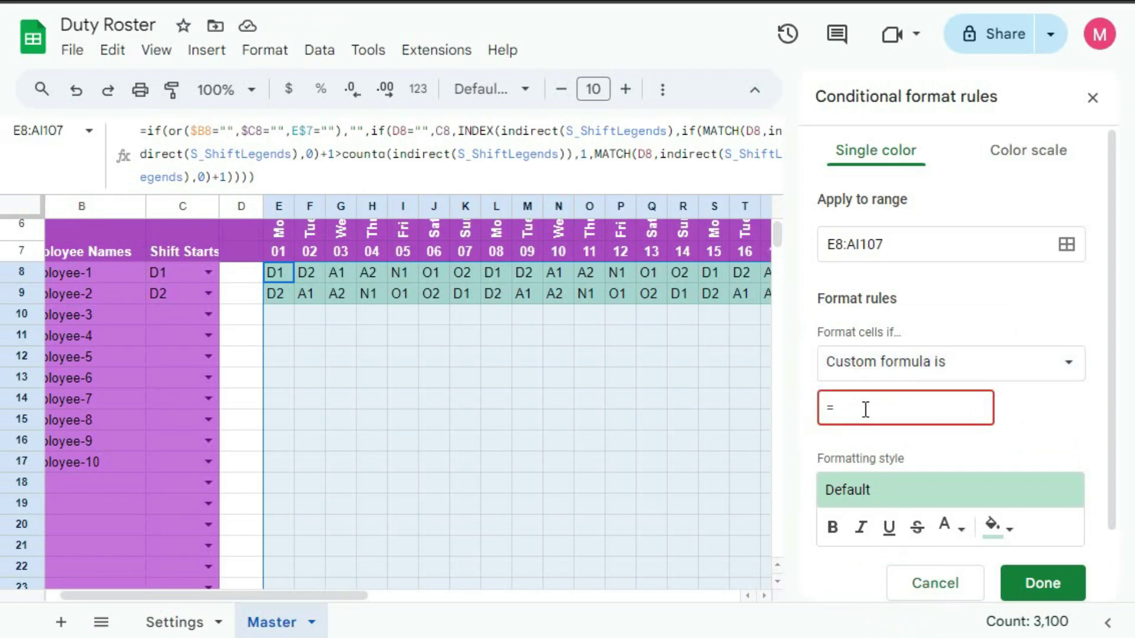
pyautogui.write('left(E8,1')
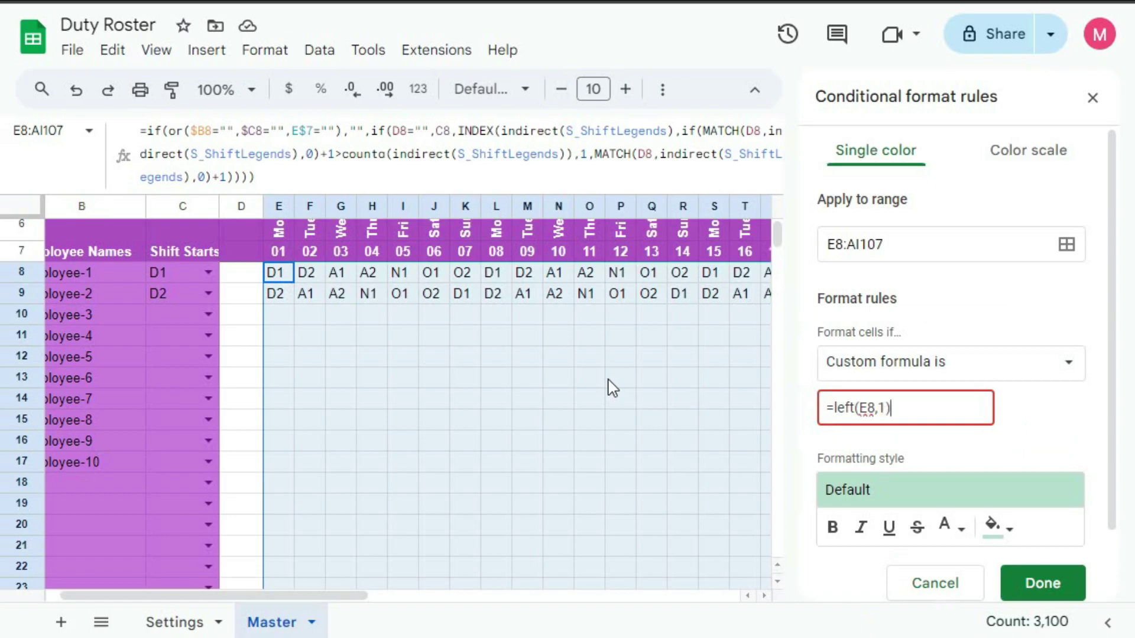
pyautogui.write('"D"')
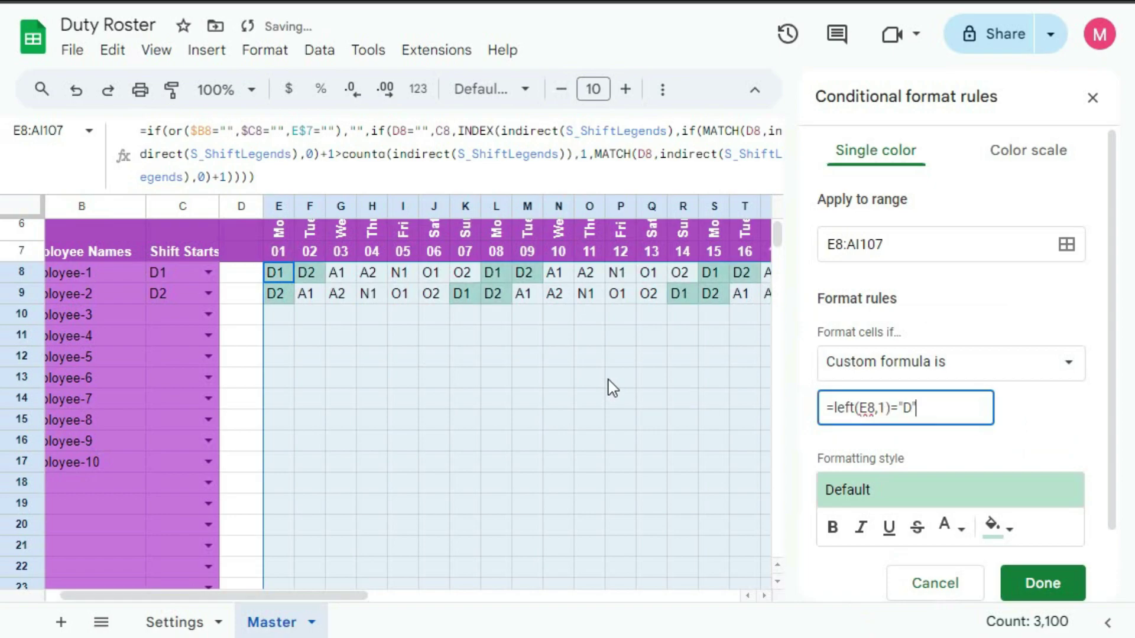
# Step: Give the "D" shift rule a green fill, copy its formula for reuse and save the rule
pyautogui.click(1005, 526)
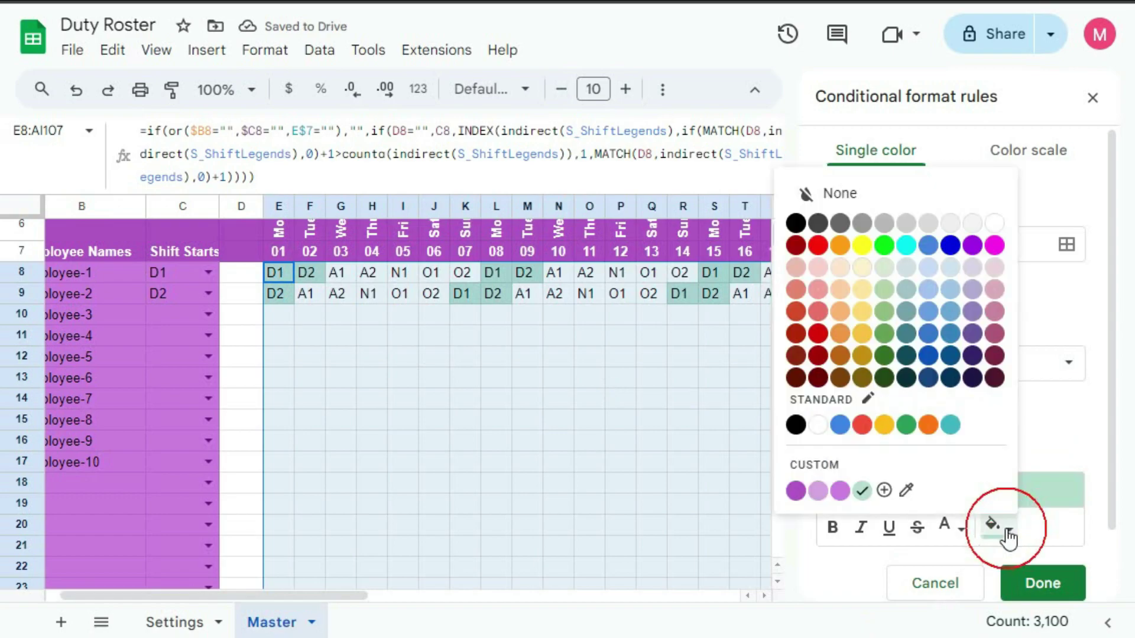
pyautogui.click(887, 335)
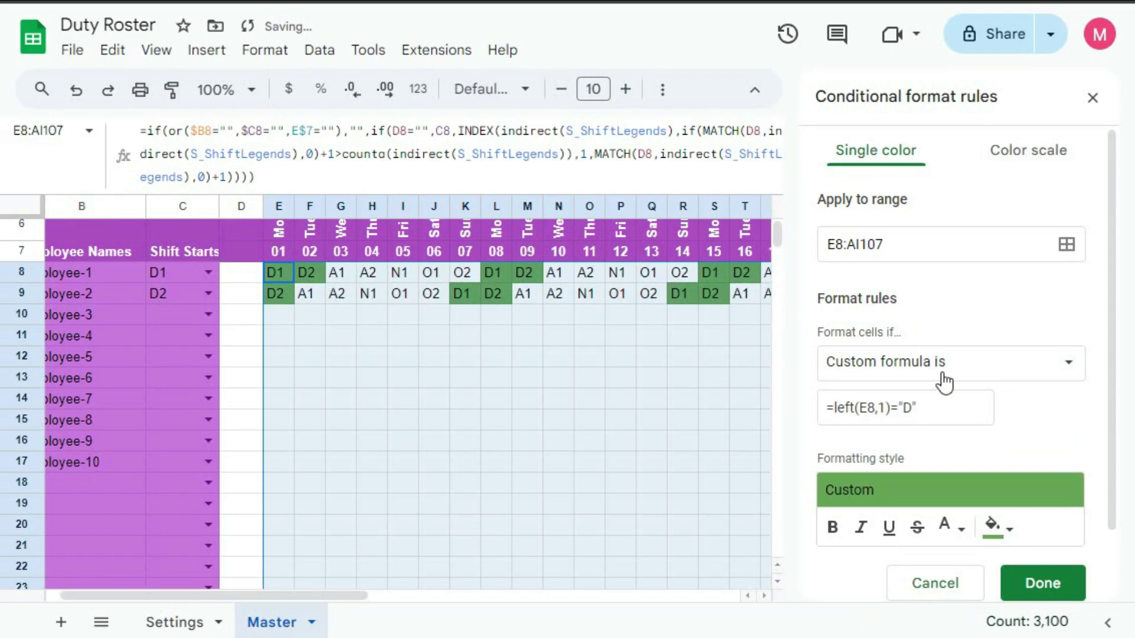
pyautogui.moveTo(943, 414); pyautogui.dragTo(818, 415)
pyautogui.hotkey('ctrl', 'c')
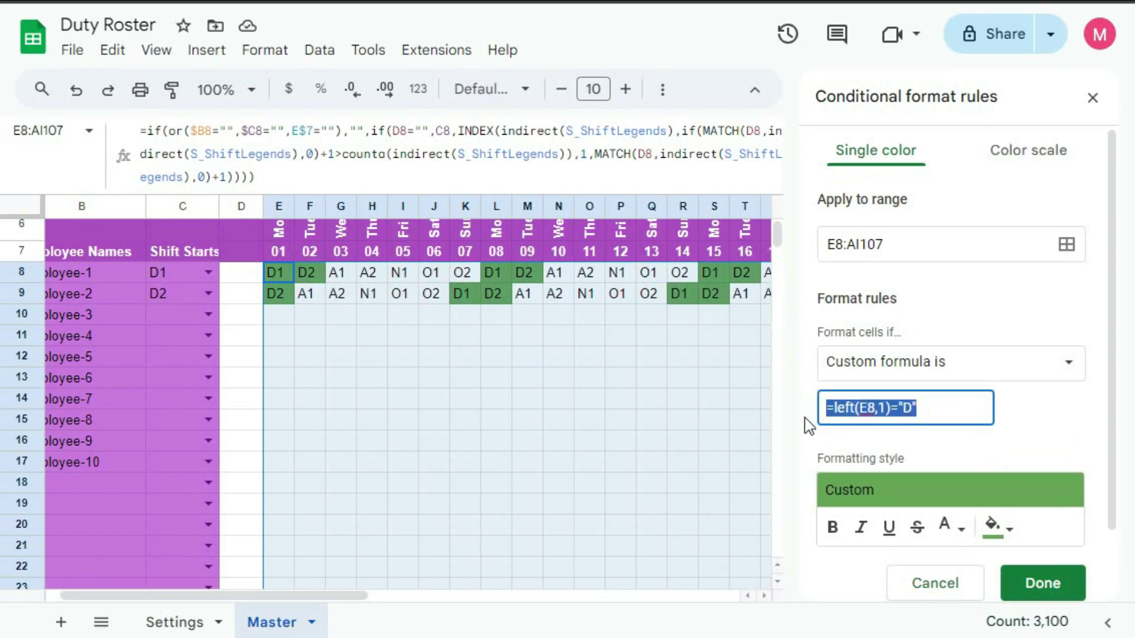
pyautogui.click(1039, 589)
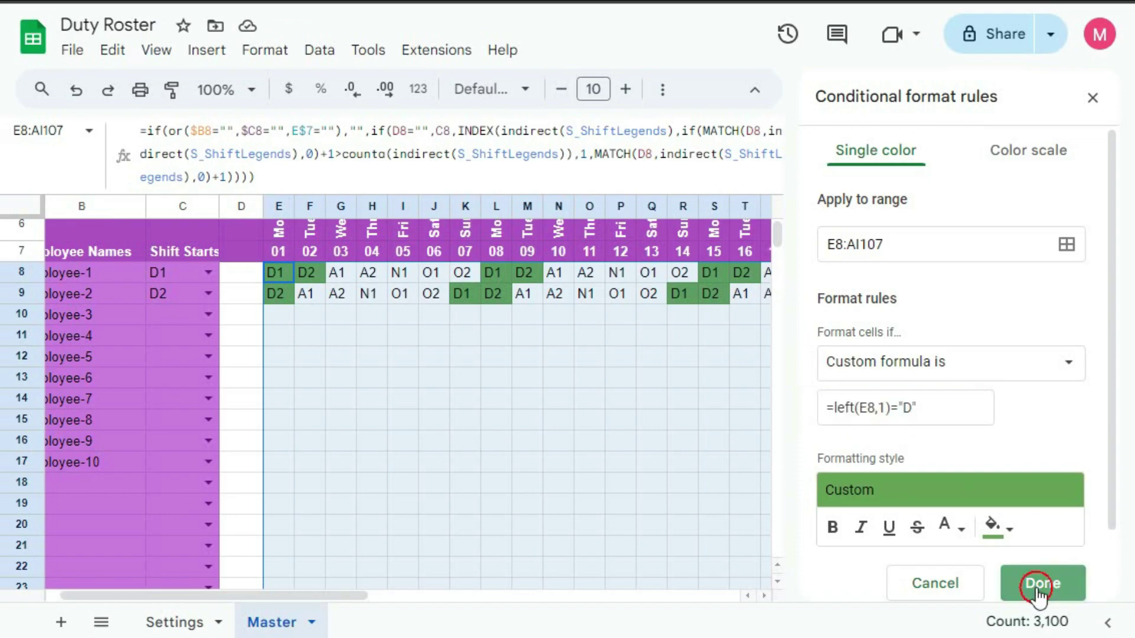
# Step: Add a rule for E8:AI107 with the custom formula =left(E8,1)="A" and a light yellow fill
pyautogui.click(910, 240)
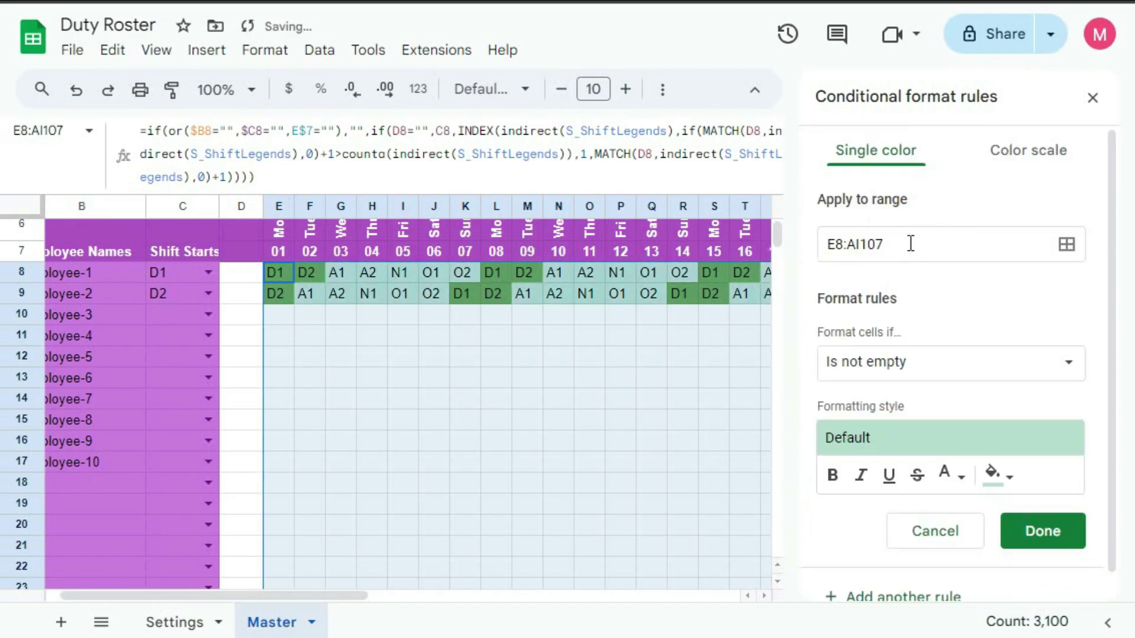
pyautogui.click(936, 380)
pyautogui.scroll(-5, 927, 502)
pyautogui.click(925, 600)
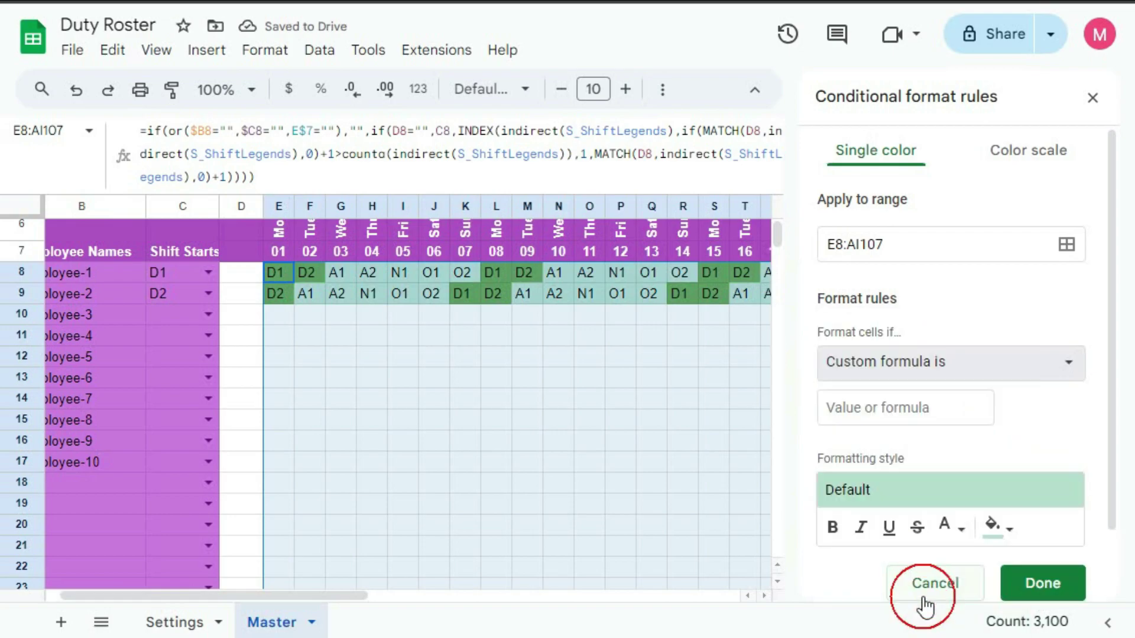
pyautogui.click(894, 412)
pyautogui.hotkey('ctrl', 'v')
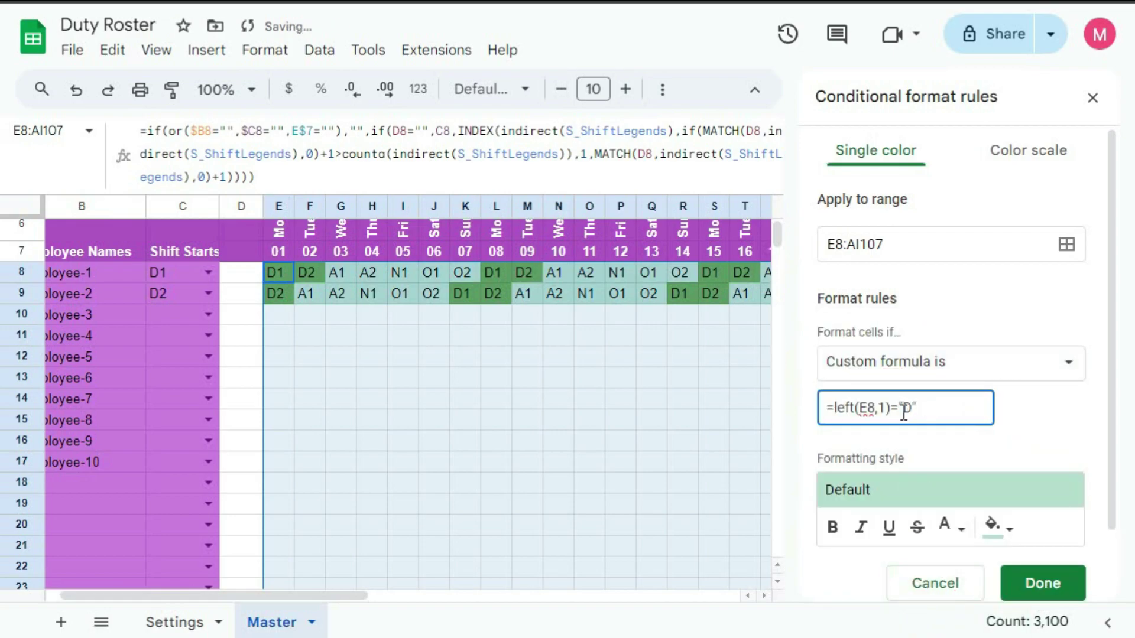
pyautogui.click(907, 410)
pyautogui.doubleClick(906, 410)
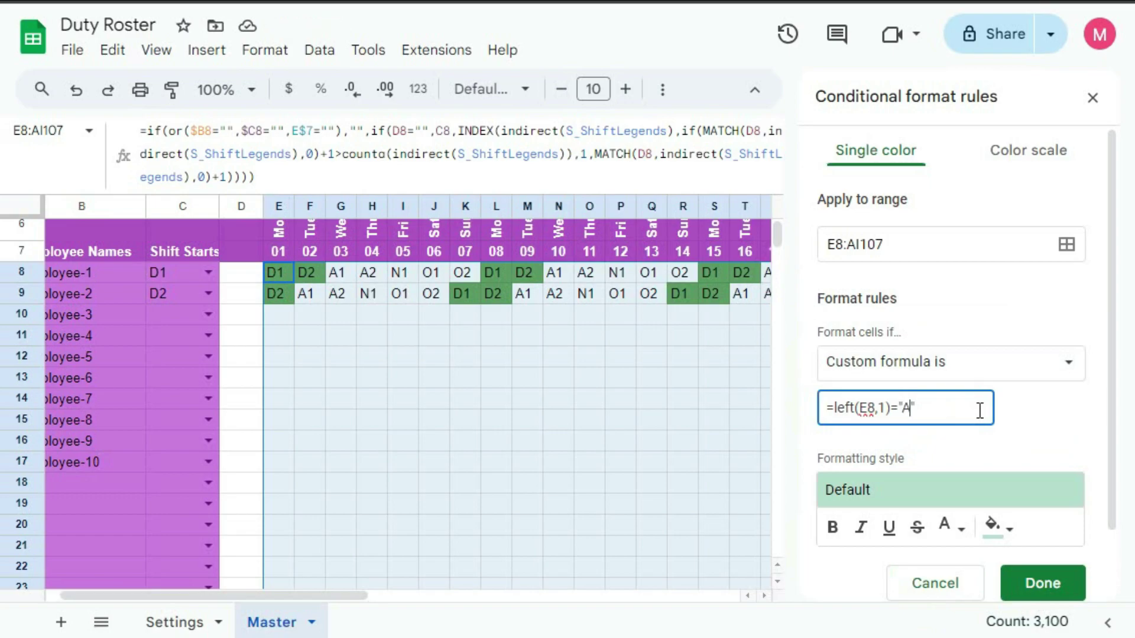
pyautogui.click(1009, 529)
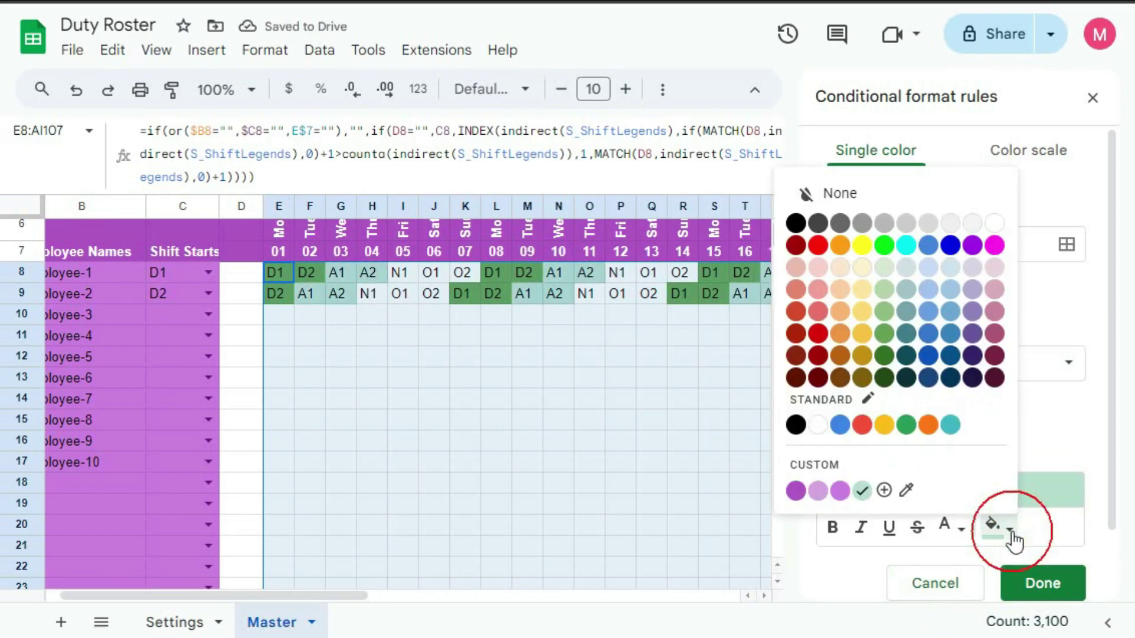
pyautogui.click(869, 300)
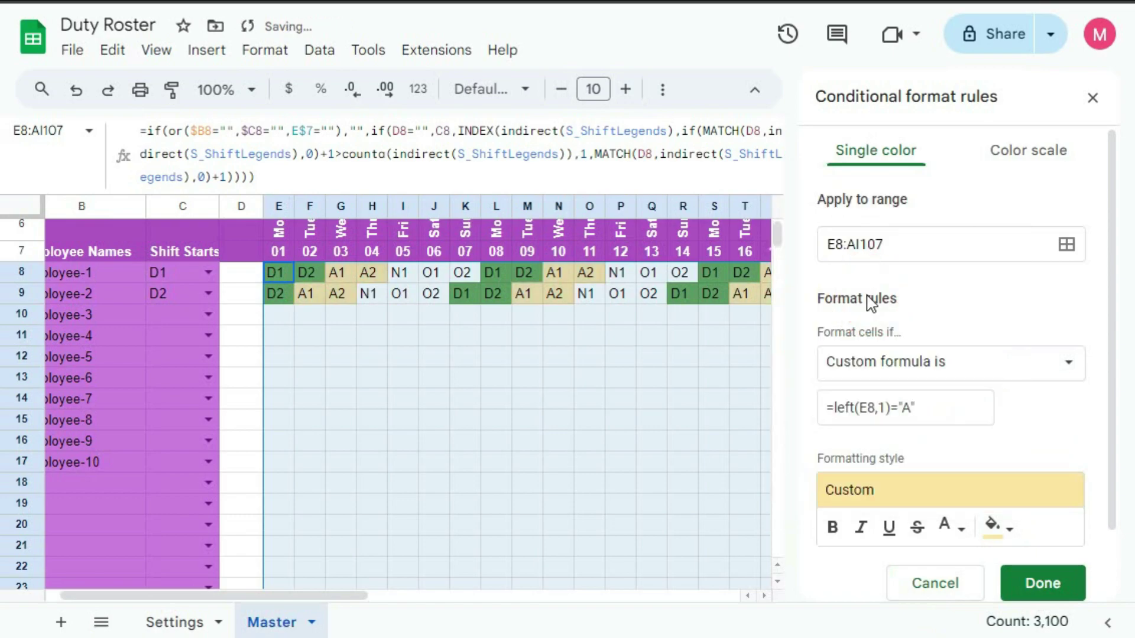
pyautogui.click(1048, 583)
# Step: Add a rule for E8:AI107 with the custom formula =left(E8,1)="N" and a blue fill
pyautogui.click(918, 313)
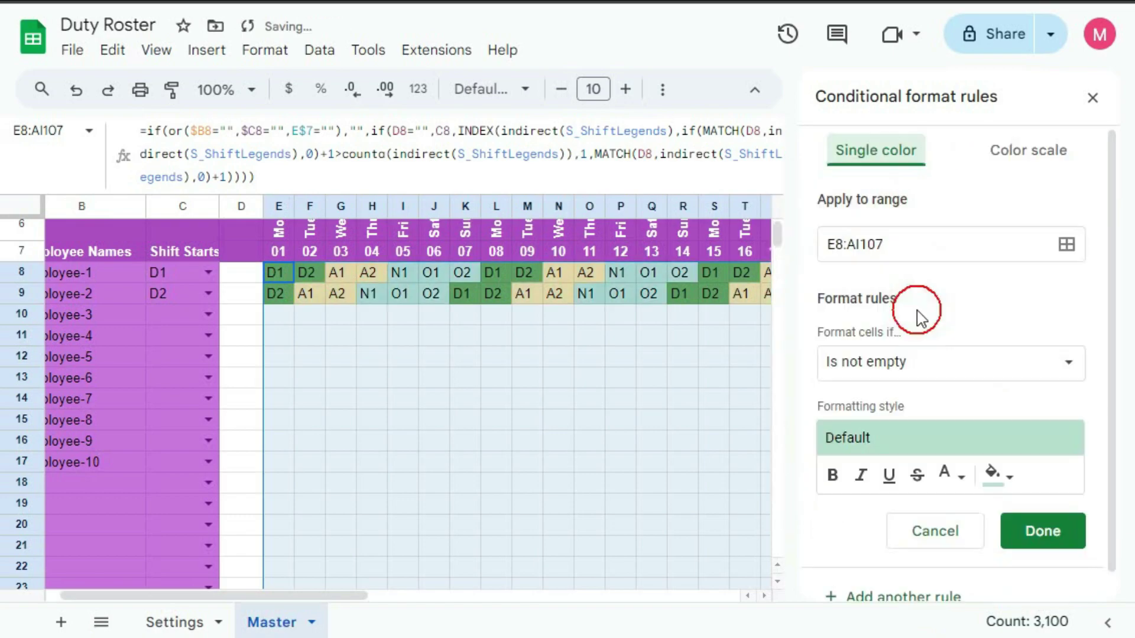
pyautogui.click(937, 363)
pyautogui.scroll(-3, 922, 532)
pyautogui.click(914, 602)
pyautogui.click(854, 408)
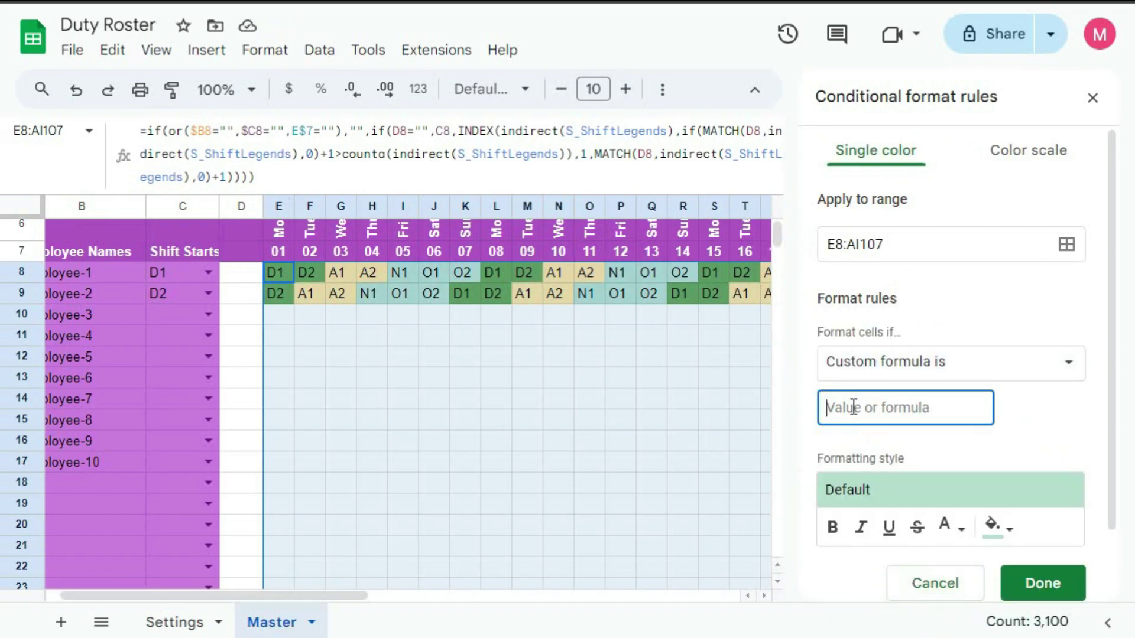
pyautogui.hotkey('ctrl', 'v')
pyautogui.doubleClick(906, 408)
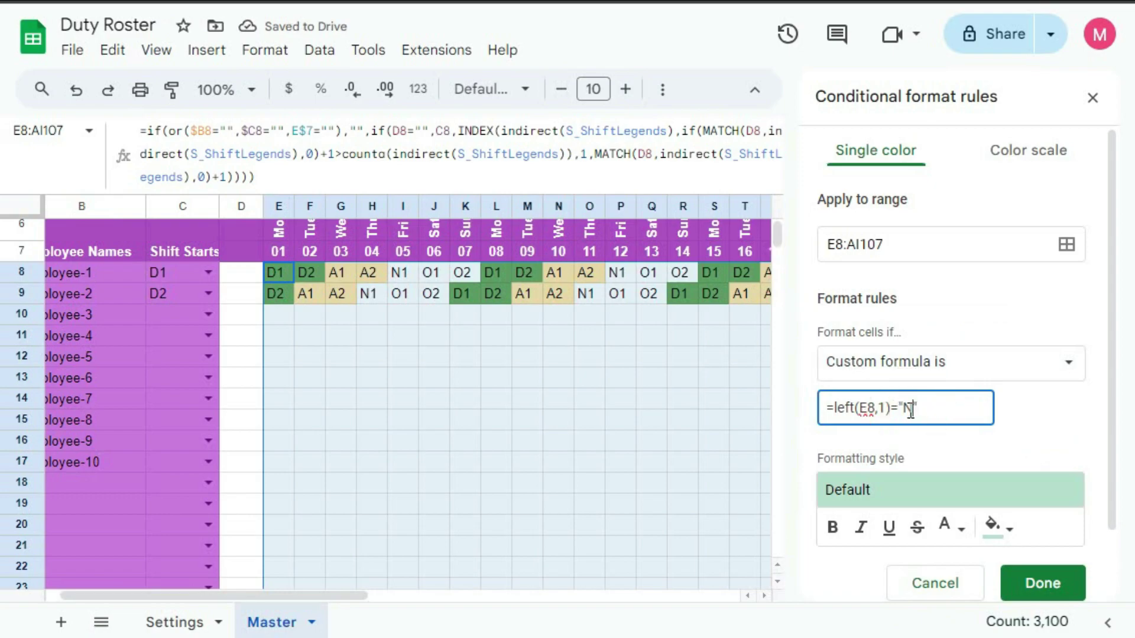
pyautogui.click(997, 526)
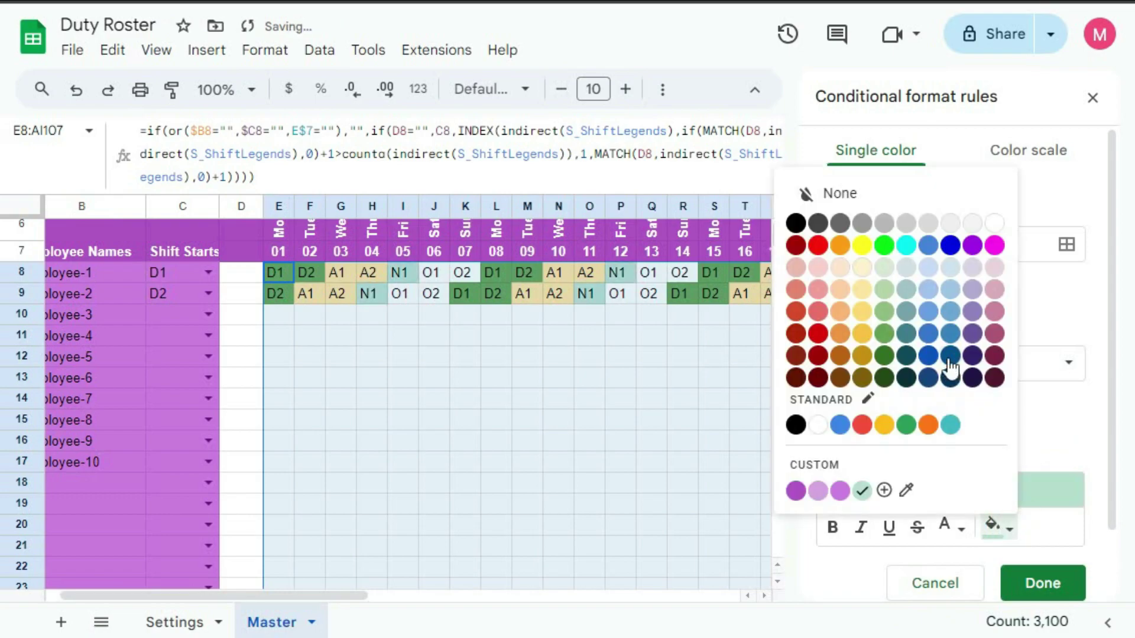
pyautogui.click(951, 334)
pyautogui.click(1032, 580)
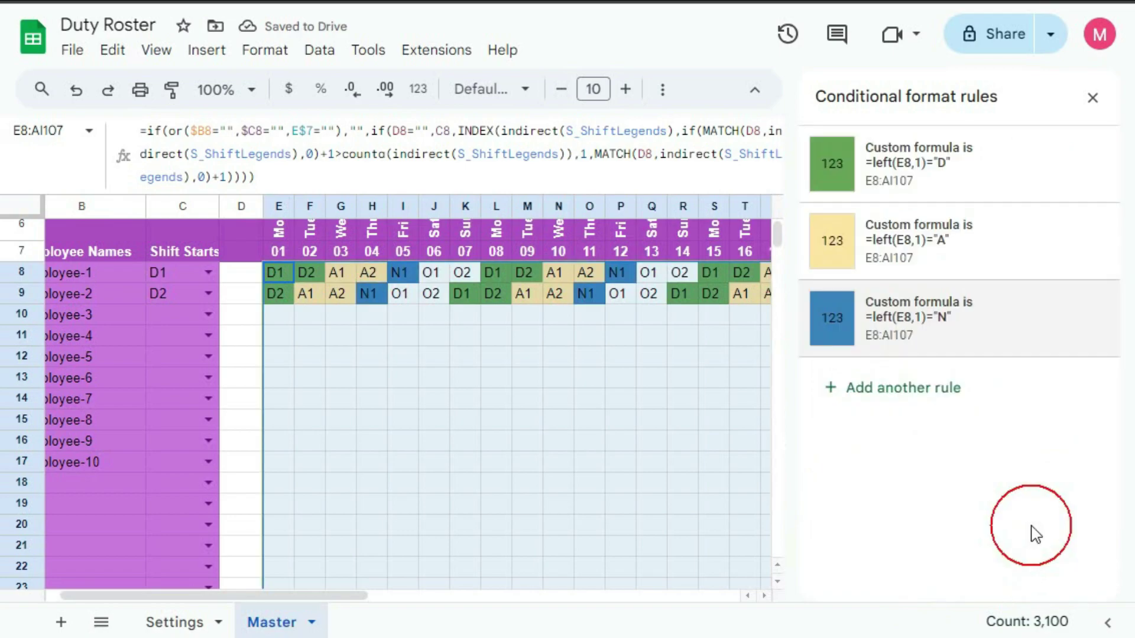
# Step: Add a rule for E8:AI107 with the custom formula =left(E8,1)="O" and a light red fill, then close the rules
pyautogui.click(910, 391)
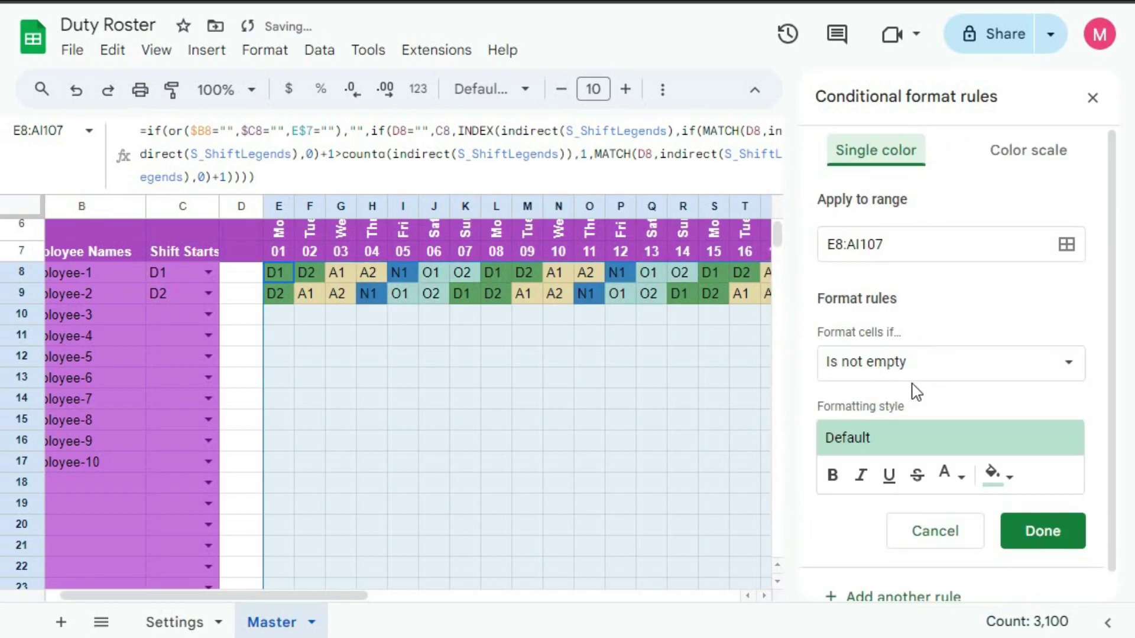
pyautogui.click(959, 375)
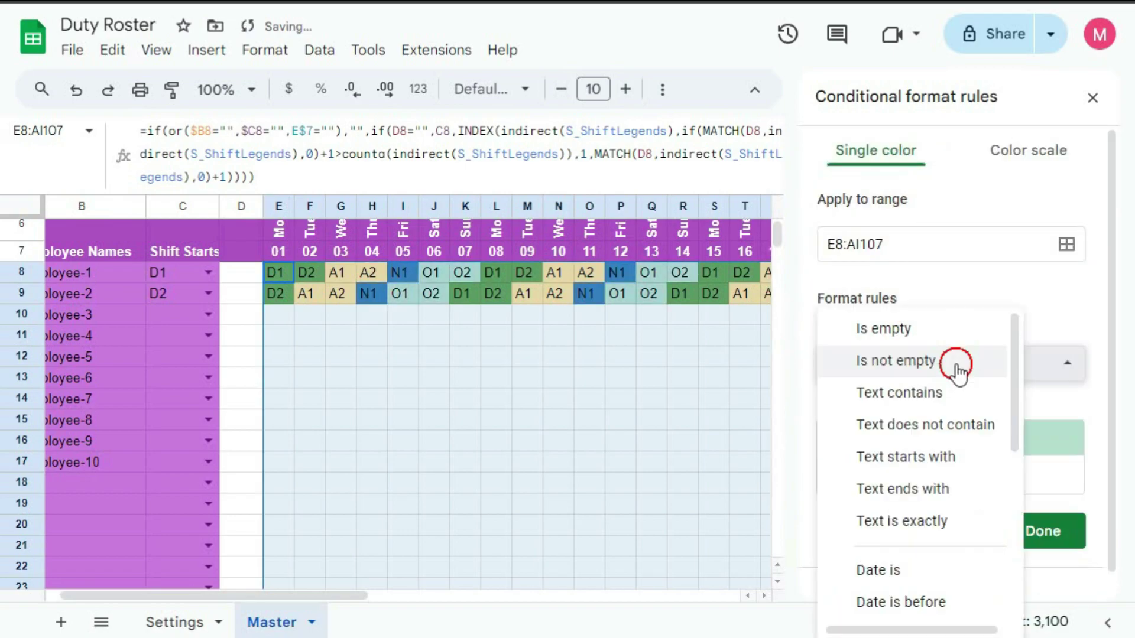
pyautogui.scroll(-5, 911, 602)
pyautogui.click(900, 609)
pyautogui.click(868, 408)
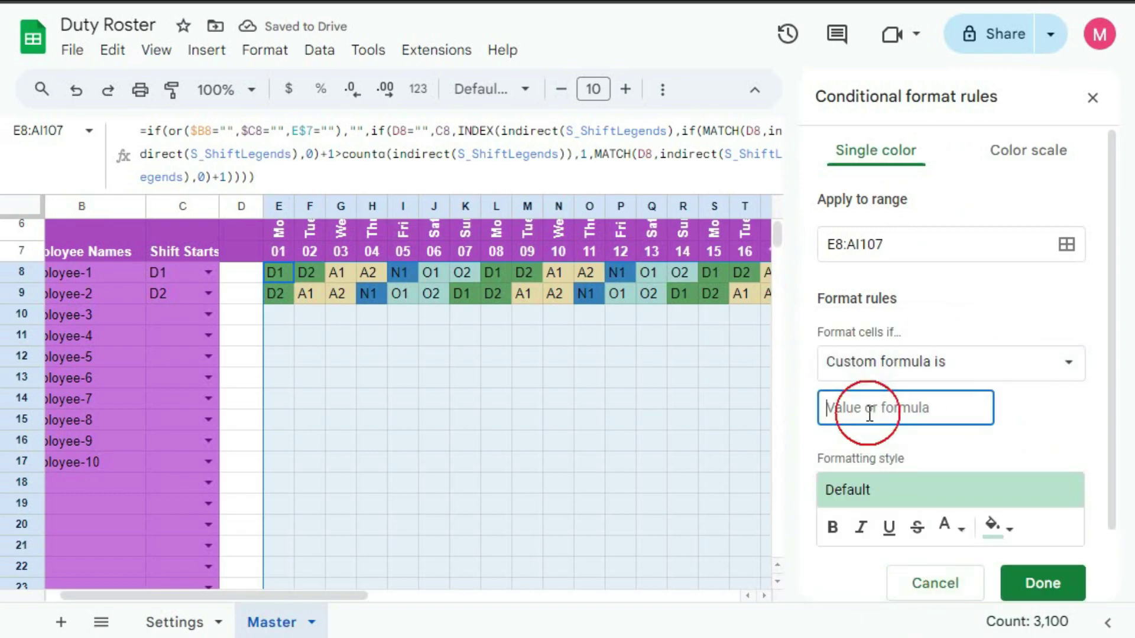
pyautogui.write('=left(E8,1)="D"')
pyautogui.doubleClick(907, 409)
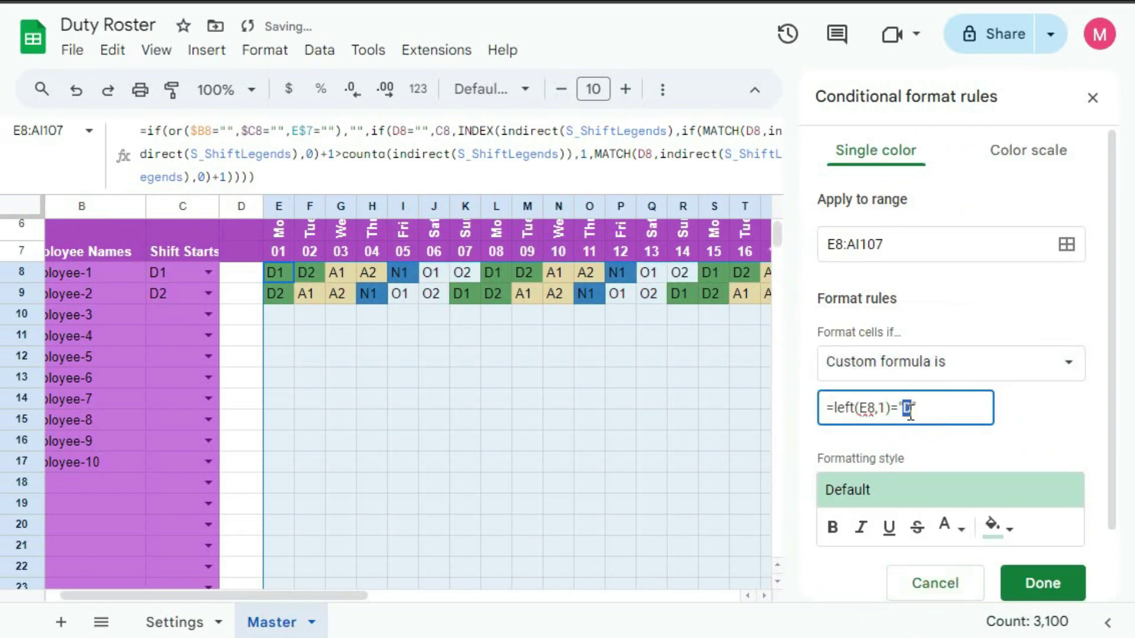
pyautogui.write('O')
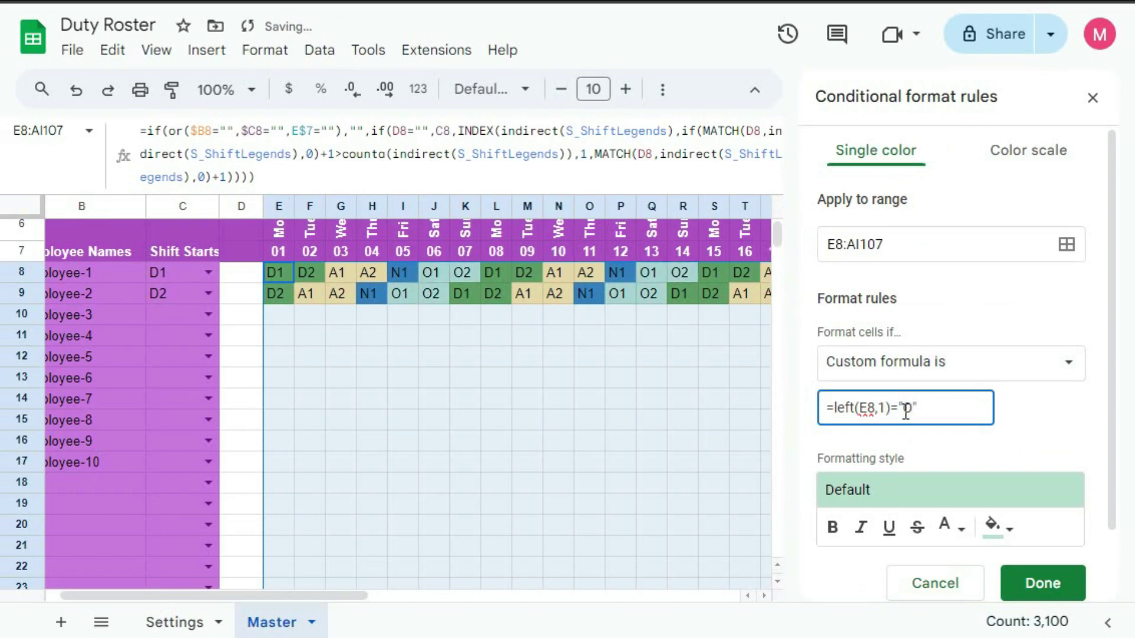
pyautogui.click(998, 527)
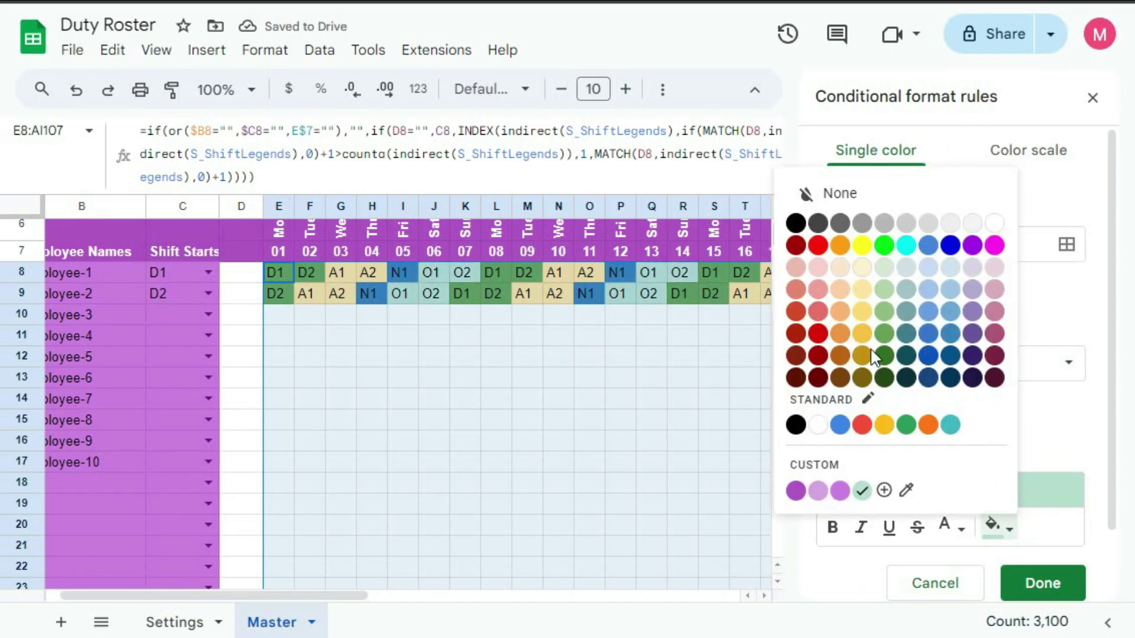
pyautogui.click(818, 289)
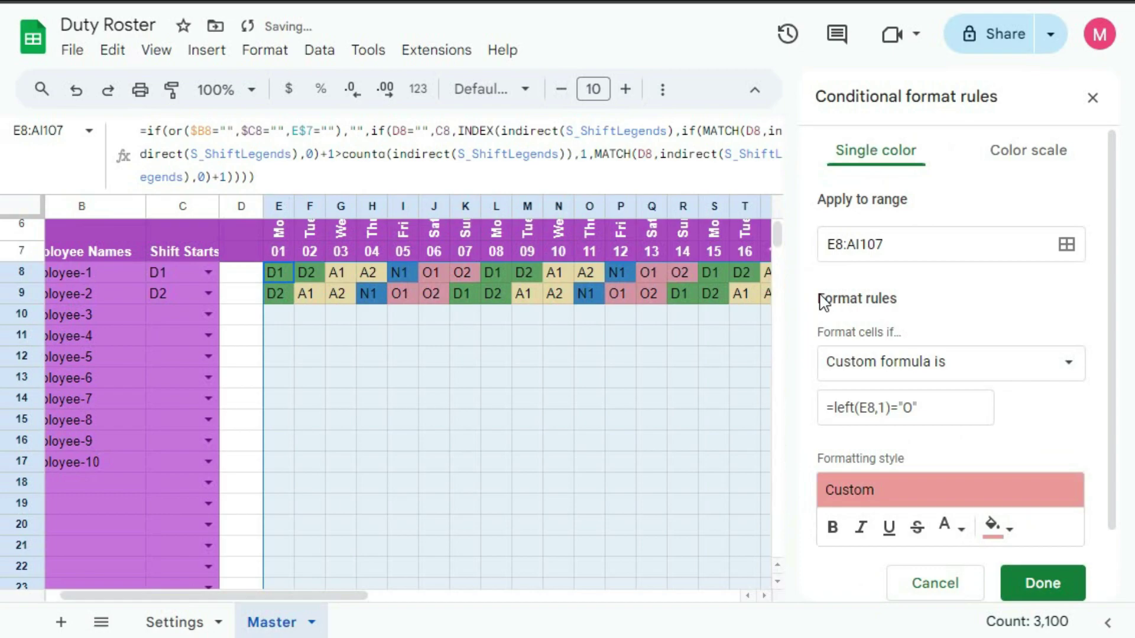
pyautogui.click(1024, 573)
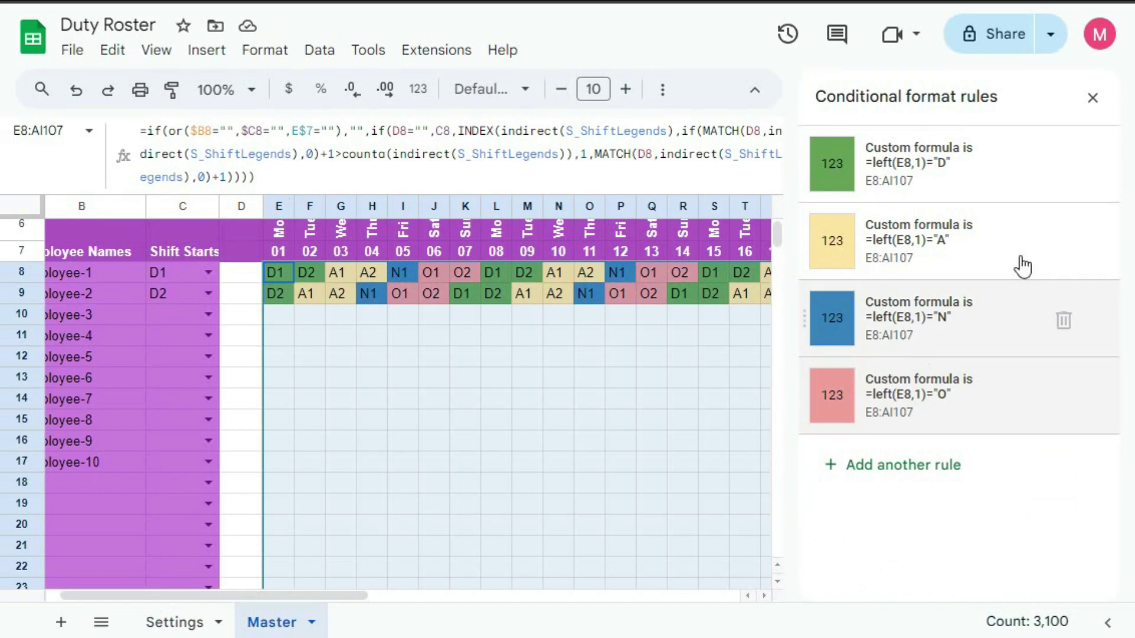
pyautogui.click(1092, 98)
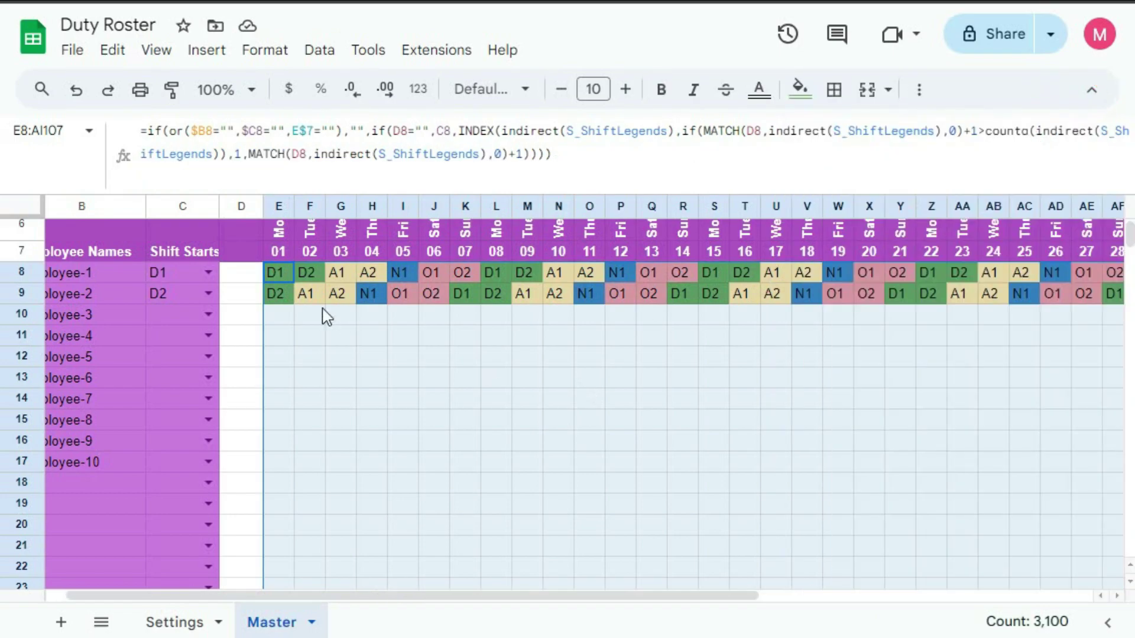
# Step: Apply all borders to the roster range E8:AI107
pyautogui.moveTo(275, 271); pyautogui.dragTo(852, 565)
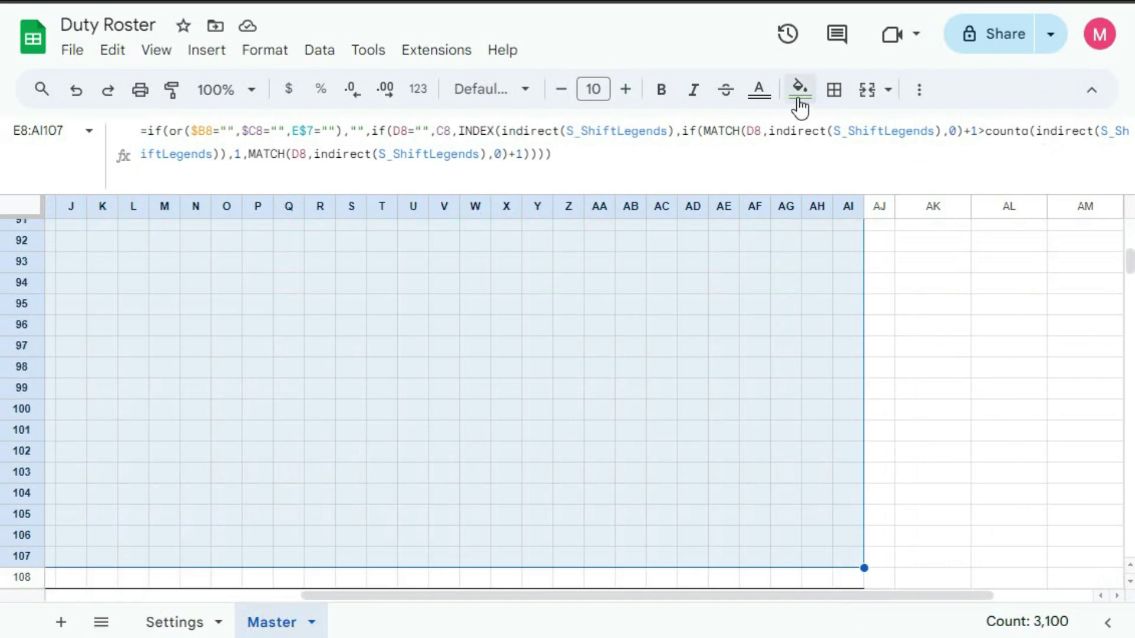
pyautogui.click(836, 95)
pyautogui.click(846, 135)
pyautogui.scroll(5, 711, 382)
pyautogui.scroll(15, 711, 382)
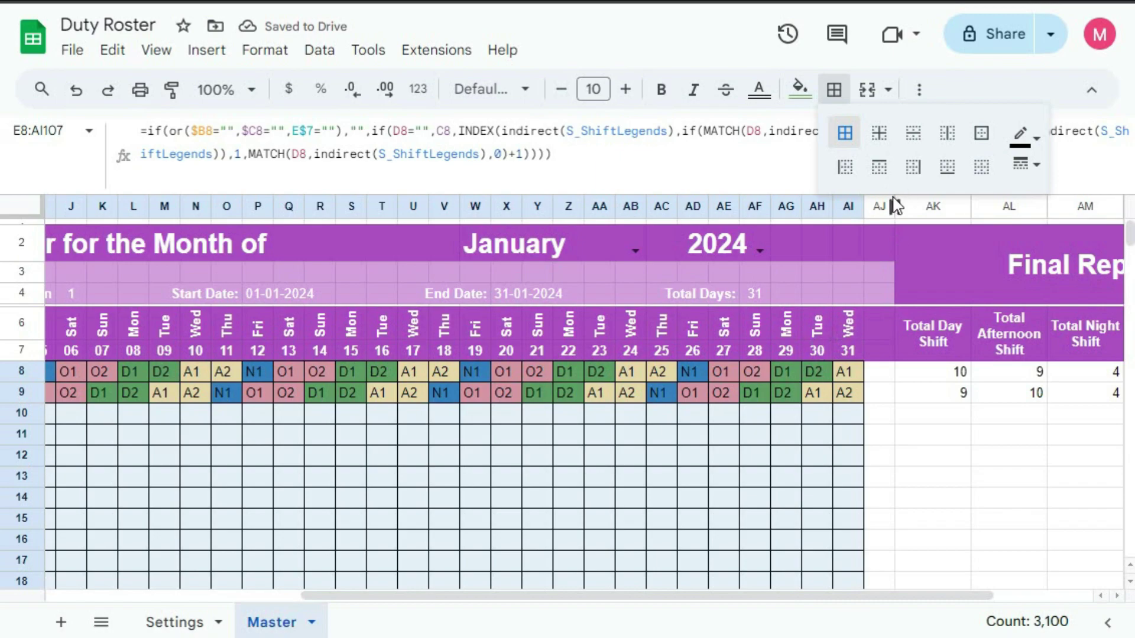
pyautogui.click(625, 393)
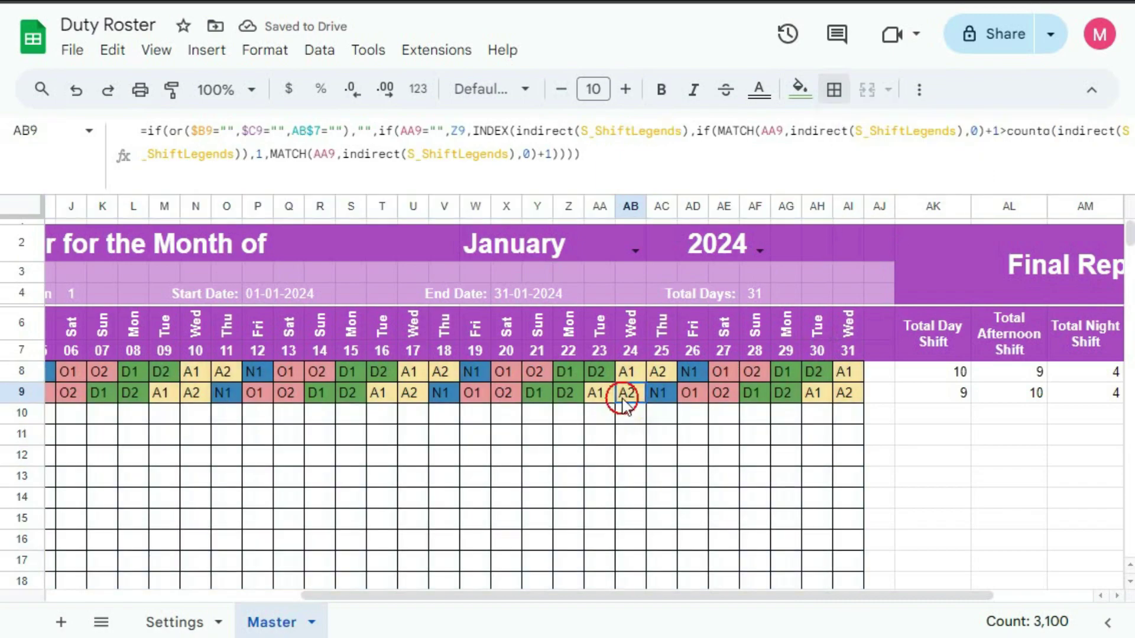
pyautogui.click(631, 439)
pyautogui.click(659, 498)
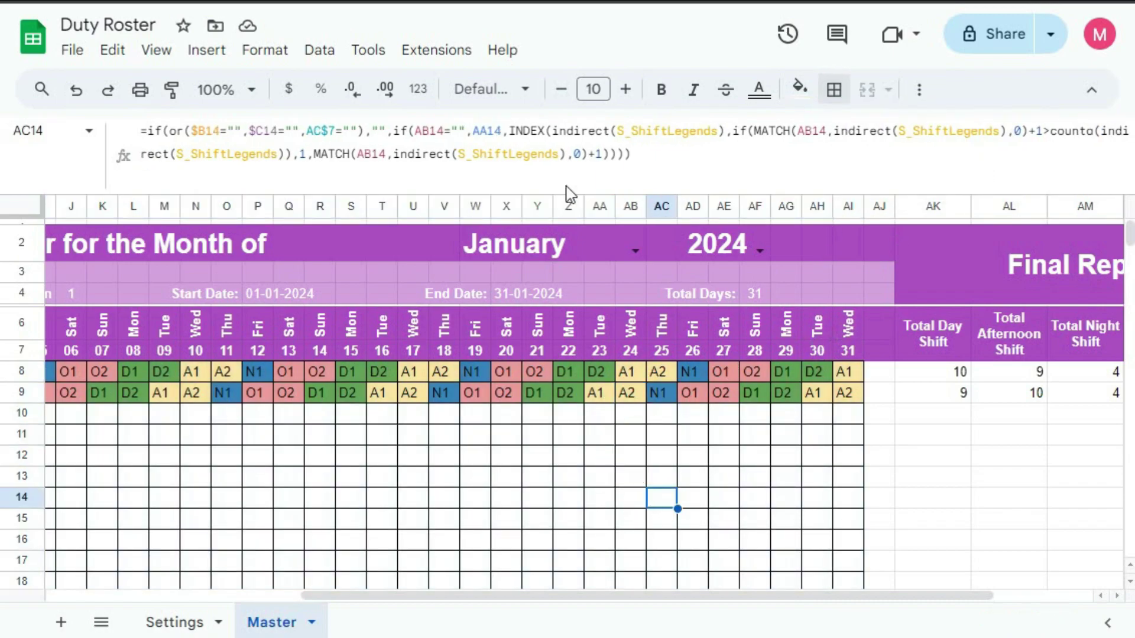
# Step: Review the conditional format rules for the roster, opening the "D" shift rule to check its formula and fill
pyautogui.click(265, 50)
pyautogui.click(322, 392)
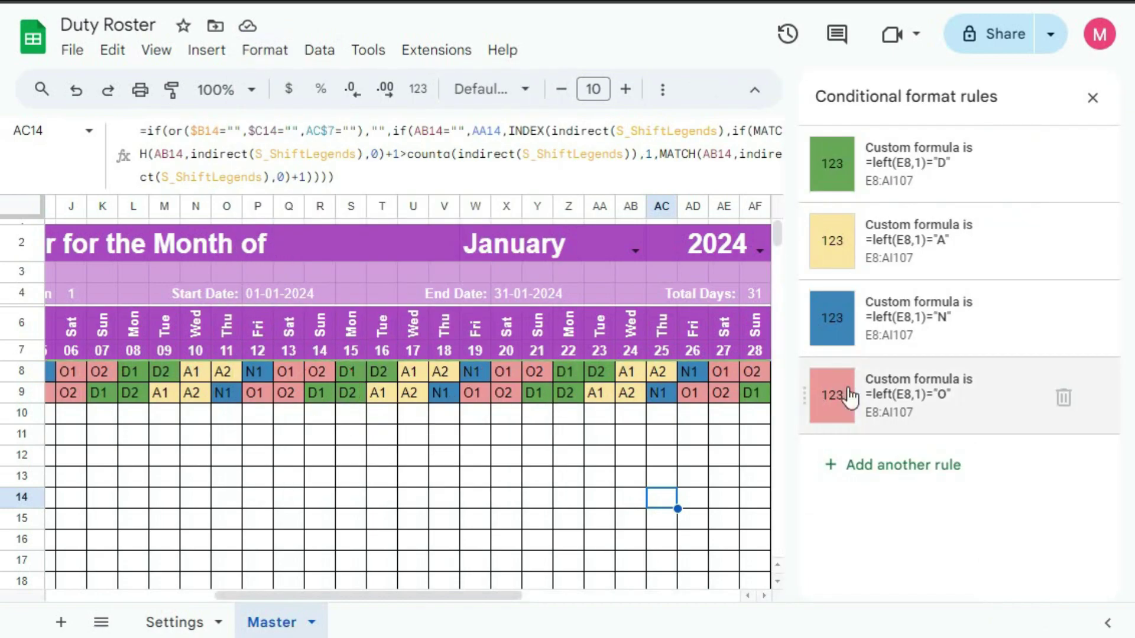
pyautogui.click(925, 179)
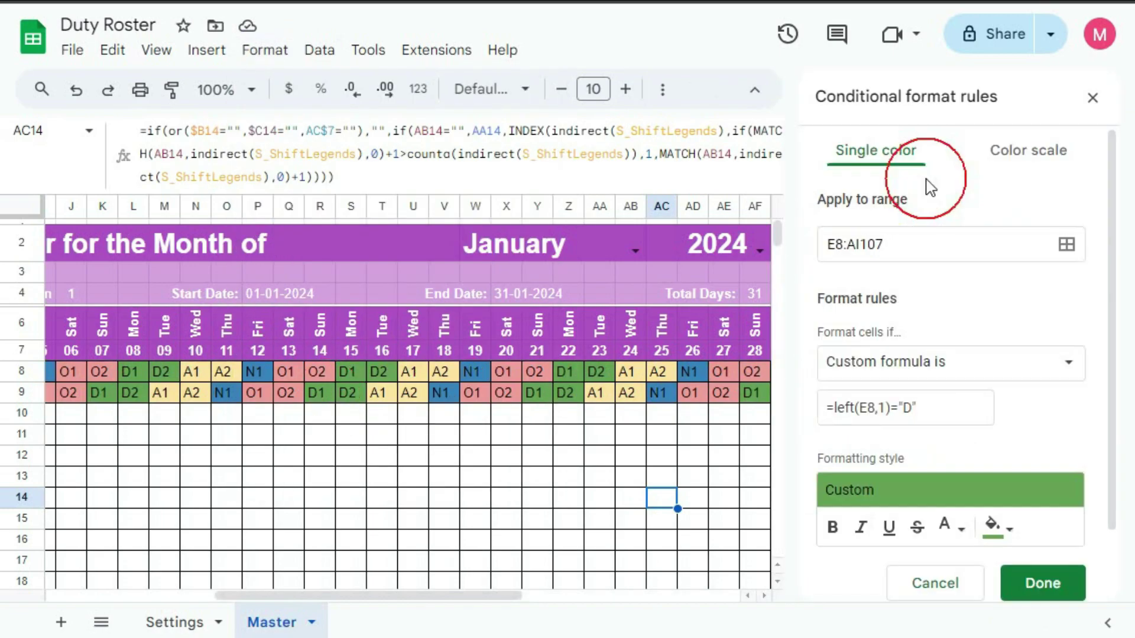
pyautogui.click(1041, 582)
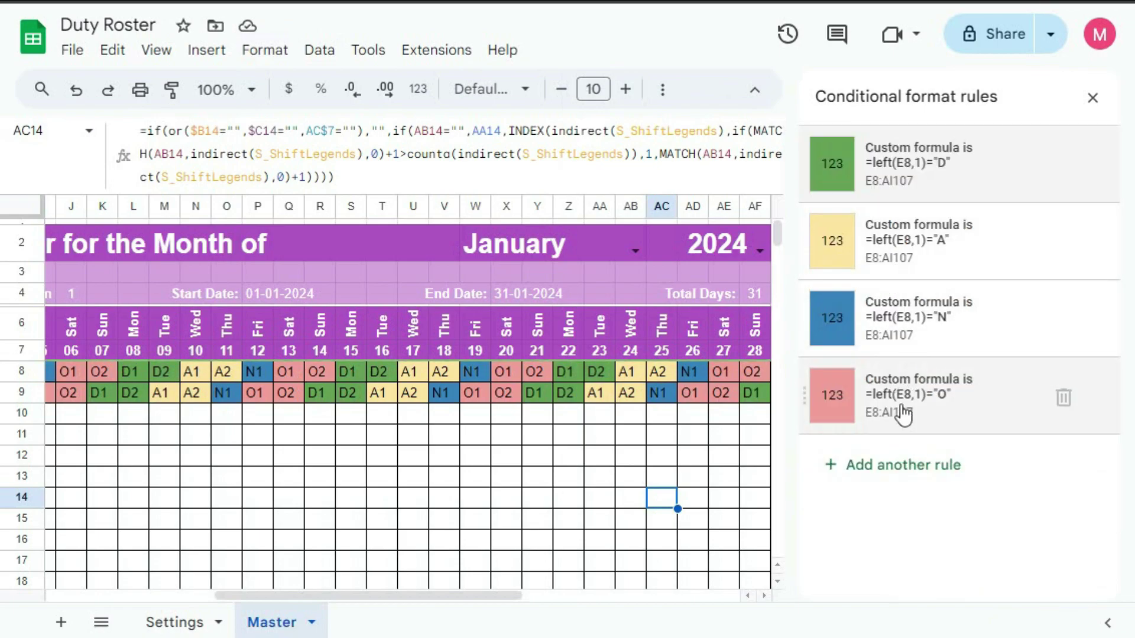
pyautogui.click(1092, 98)
pyautogui.click(609, 453)
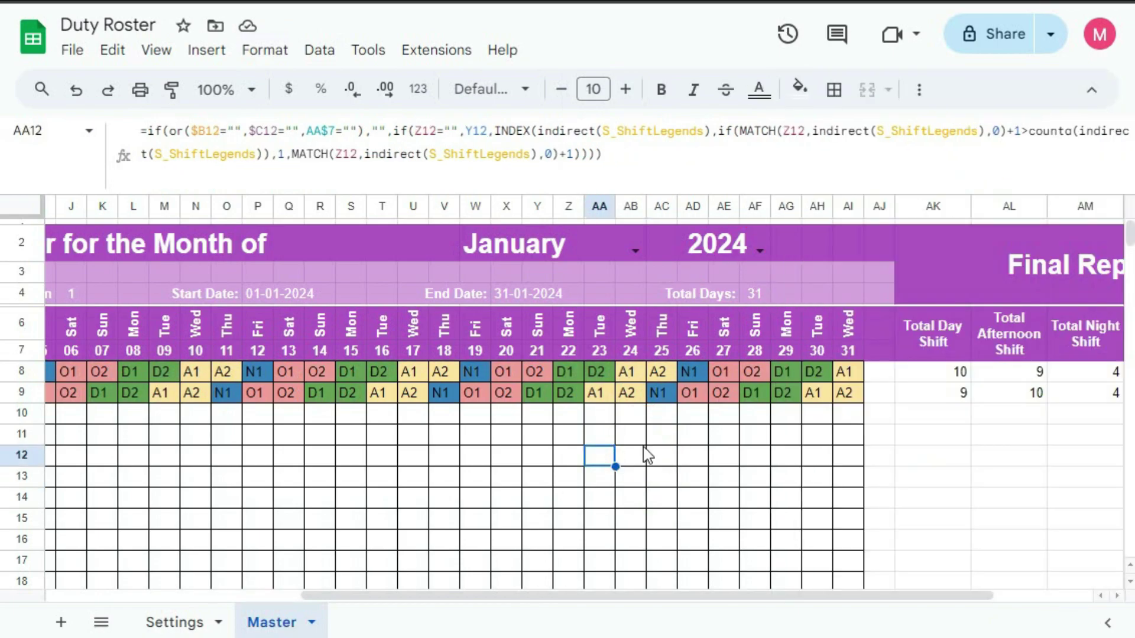
# Step: Shrink the formula bar to a single line so more roster rows fit on screen
pyautogui.moveTo(741, 598); pyautogui.dragTo(350, 598)
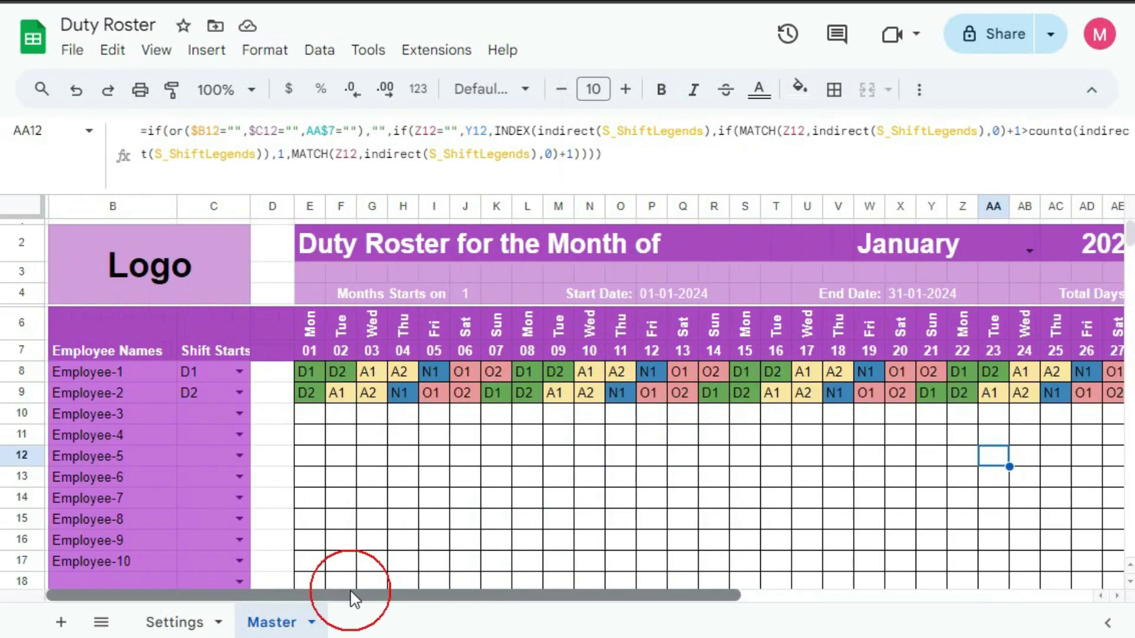
pyautogui.click(432, 198)
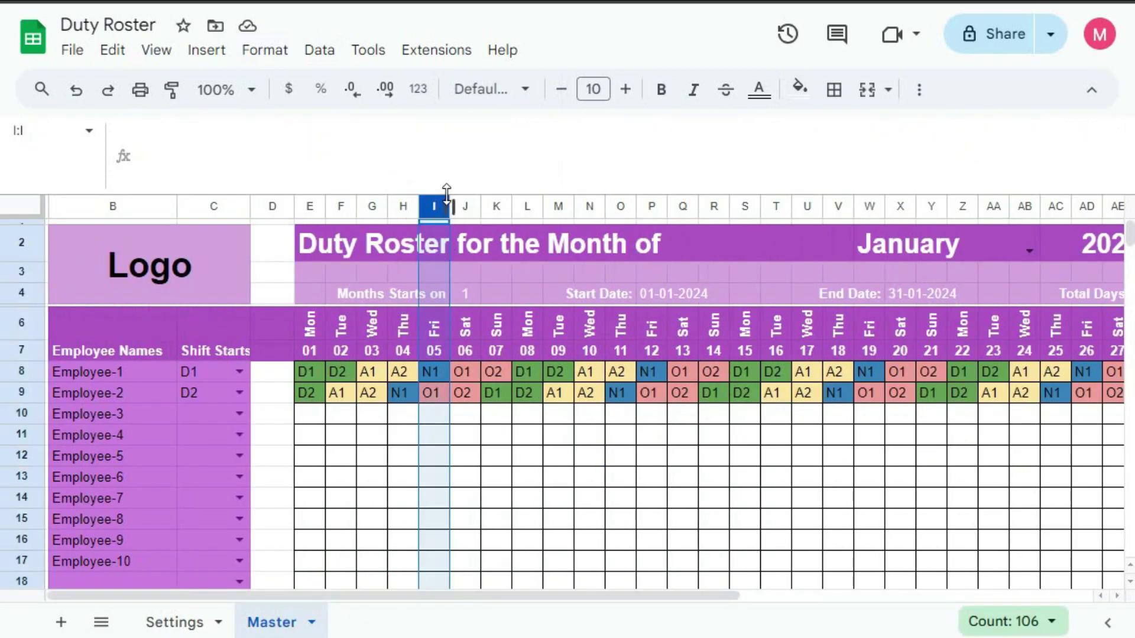
pyautogui.moveTo(444, 194); pyautogui.dragTo(452, 118)
pyautogui.click(468, 387)
pyautogui.scroll(-5, 362, 395)
pyautogui.scroll(5, 368, 395)
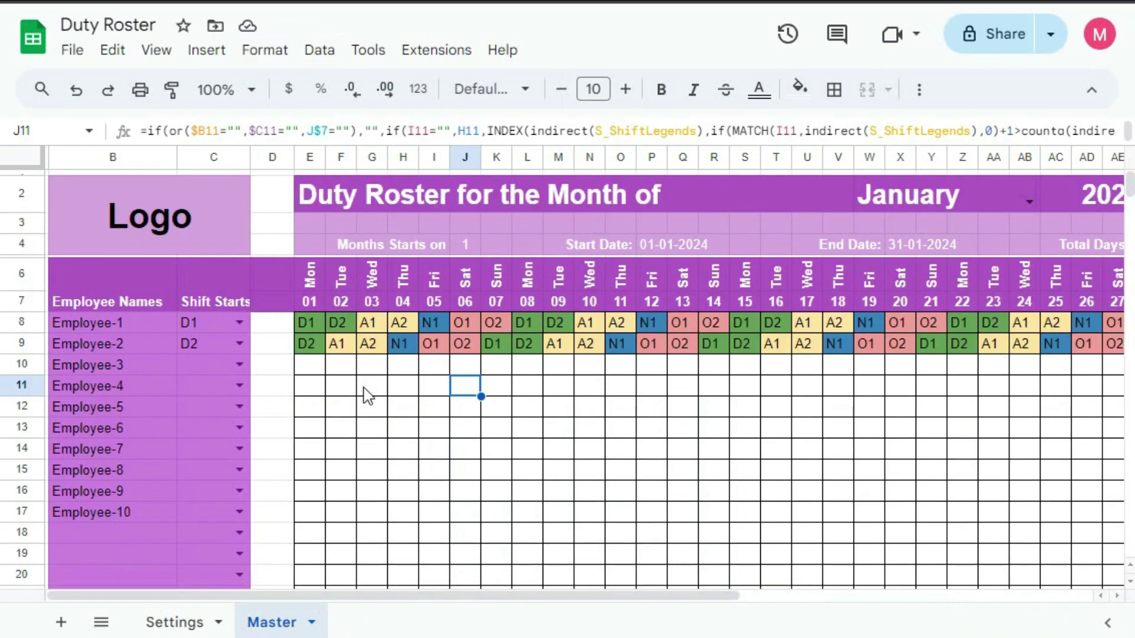
# Step: Set the starting shifts to A1 for Employee-3, N1 for Employee-4, O1 for Employee-5 and O2 for Employee-6
pyautogui.click(240, 365)
pyautogui.click(212, 448)
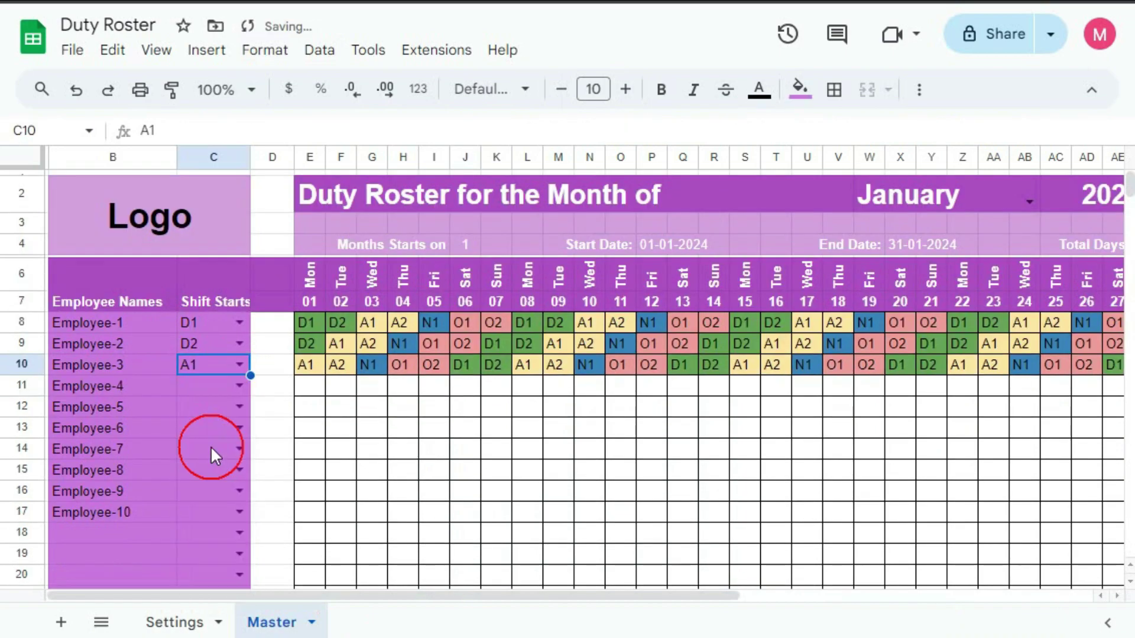
pyautogui.click(239, 386)
pyautogui.click(198, 525)
pyautogui.click(239, 407)
pyautogui.click(202, 569)
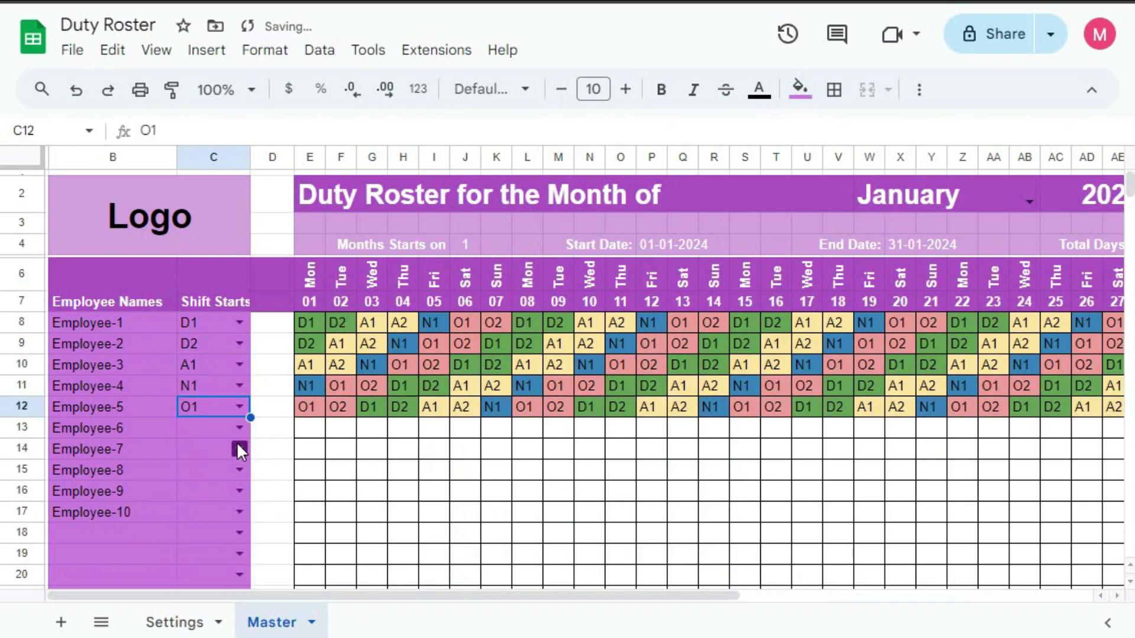
pyautogui.click(239, 427)
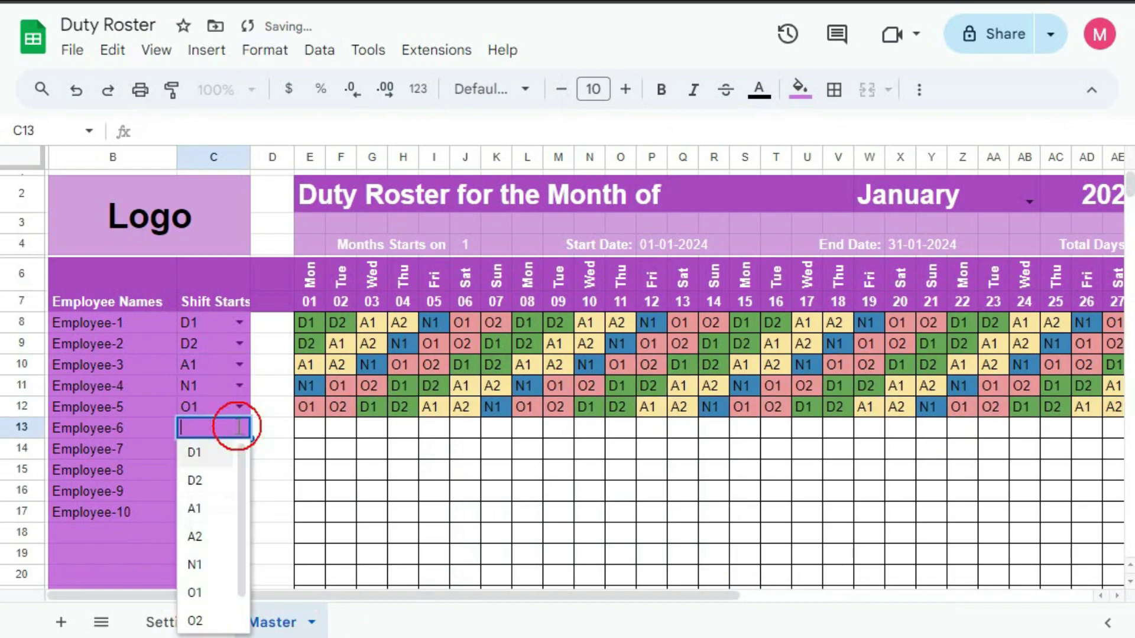
pyautogui.click(199, 618)
pyautogui.click(319, 470)
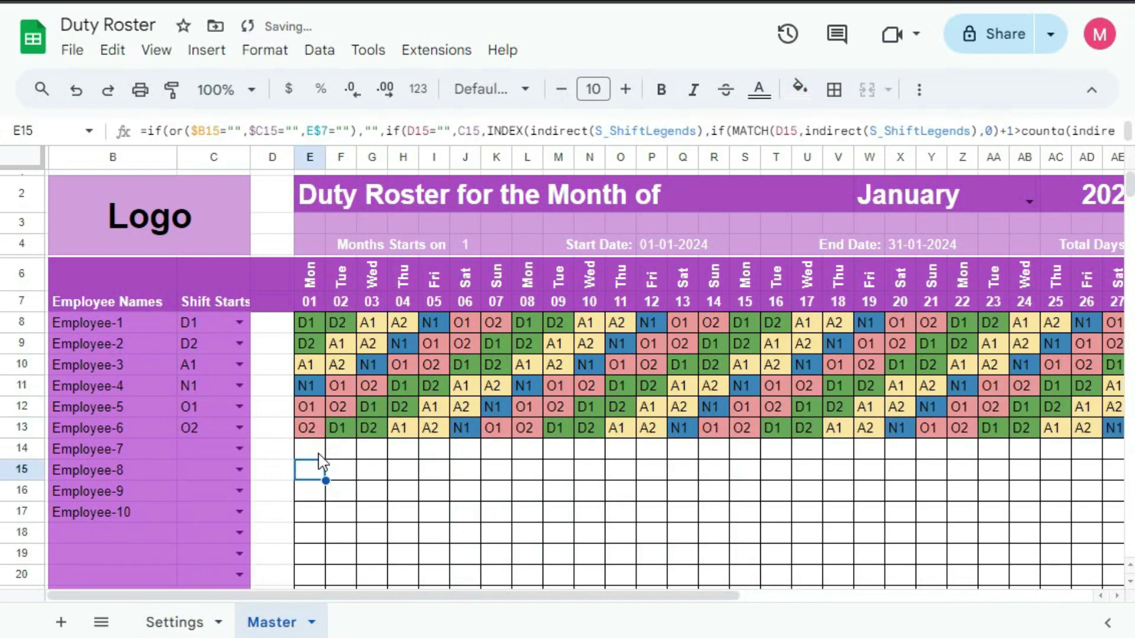
# Step: Change the roster month to February
pyautogui.moveTo(388, 596); pyautogui.dragTo(739, 596)
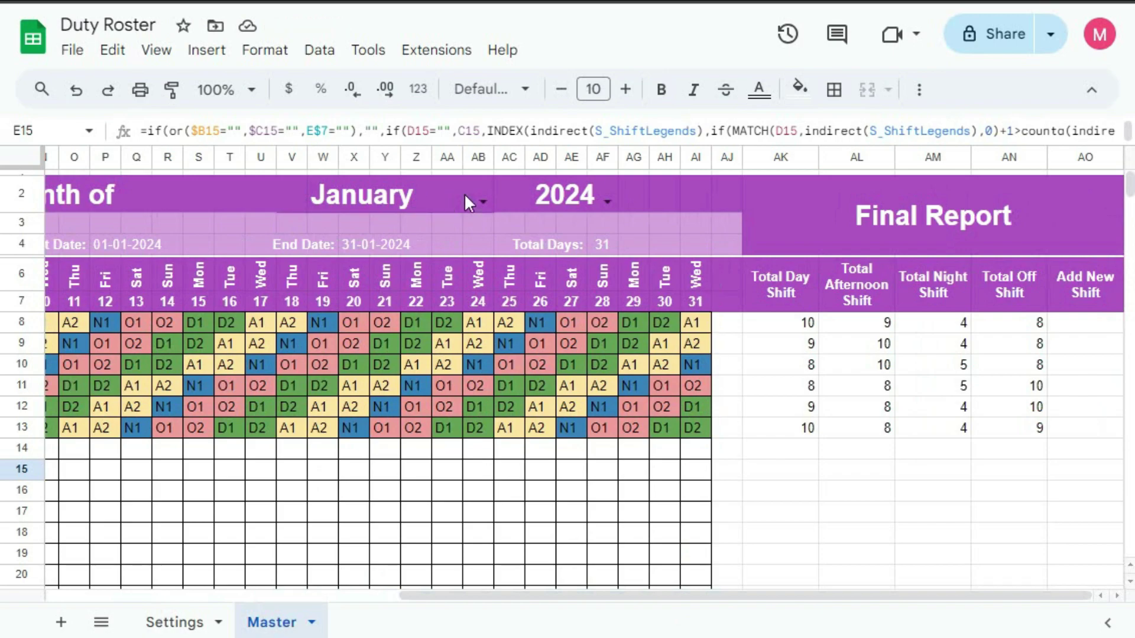
pyautogui.click(474, 203)
pyautogui.click(395, 257)
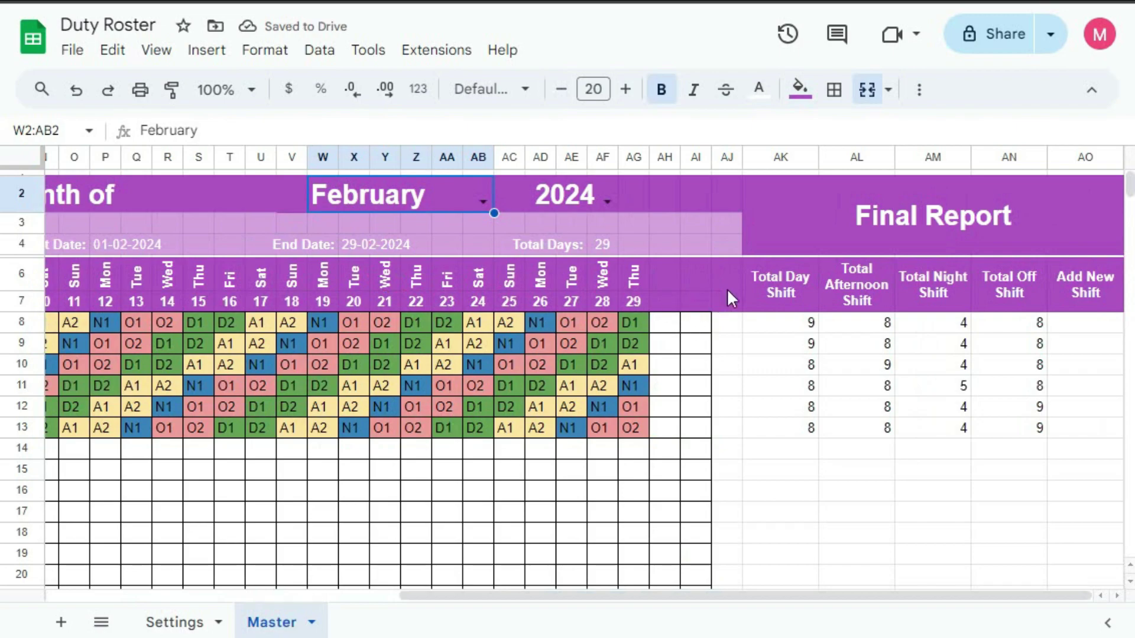
# Step: Remove the purple fill from the separator cells AJ2:AJ7 by copying the plain formatting of cell AL17 onto them
pyautogui.moveTo(729, 198); pyautogui.dragTo(732, 305)
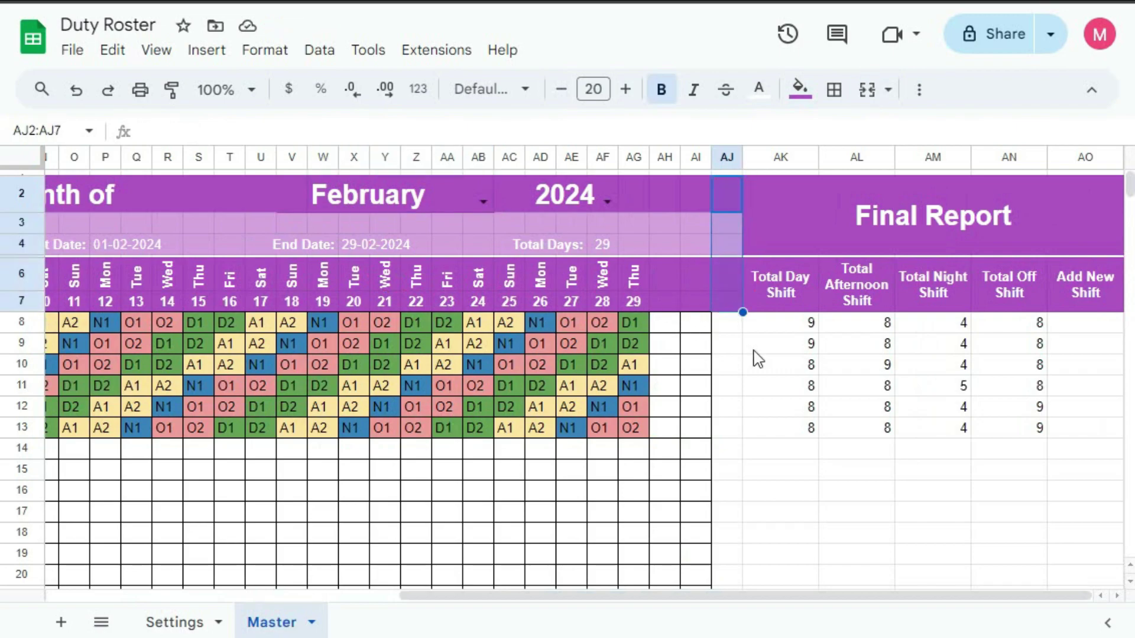
pyautogui.click(837, 514)
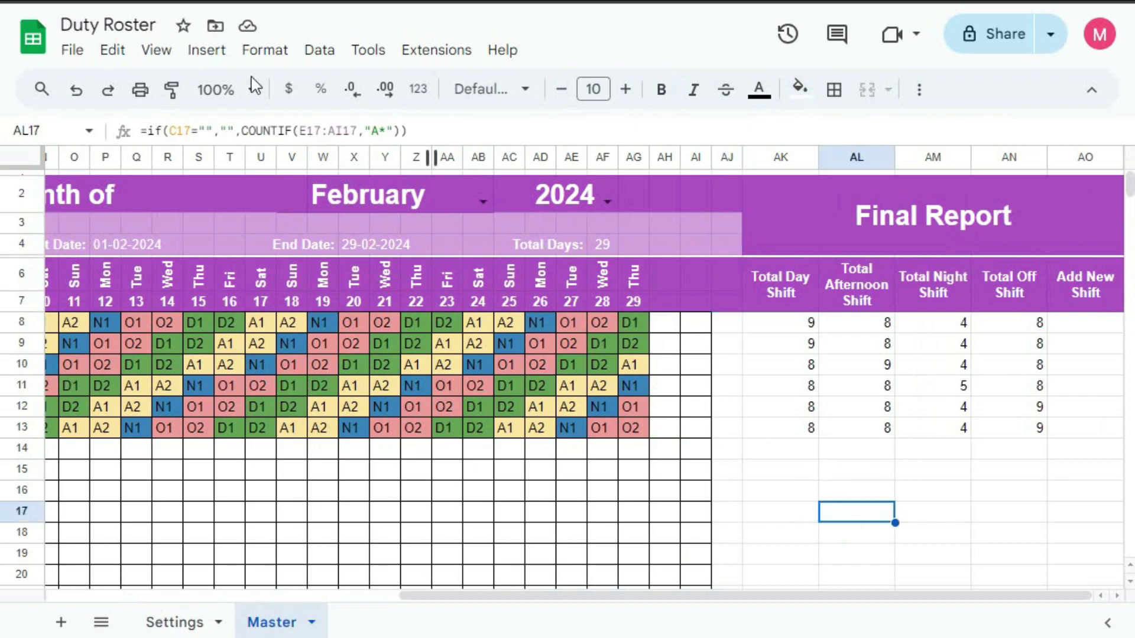
pyautogui.click(271, 130)
pyautogui.press('Escape')
pyautogui.hotkey('ctrl', 'c')
pyautogui.moveTo(723, 185); pyautogui.dragTo(730, 314)
pyautogui.click(752, 425)
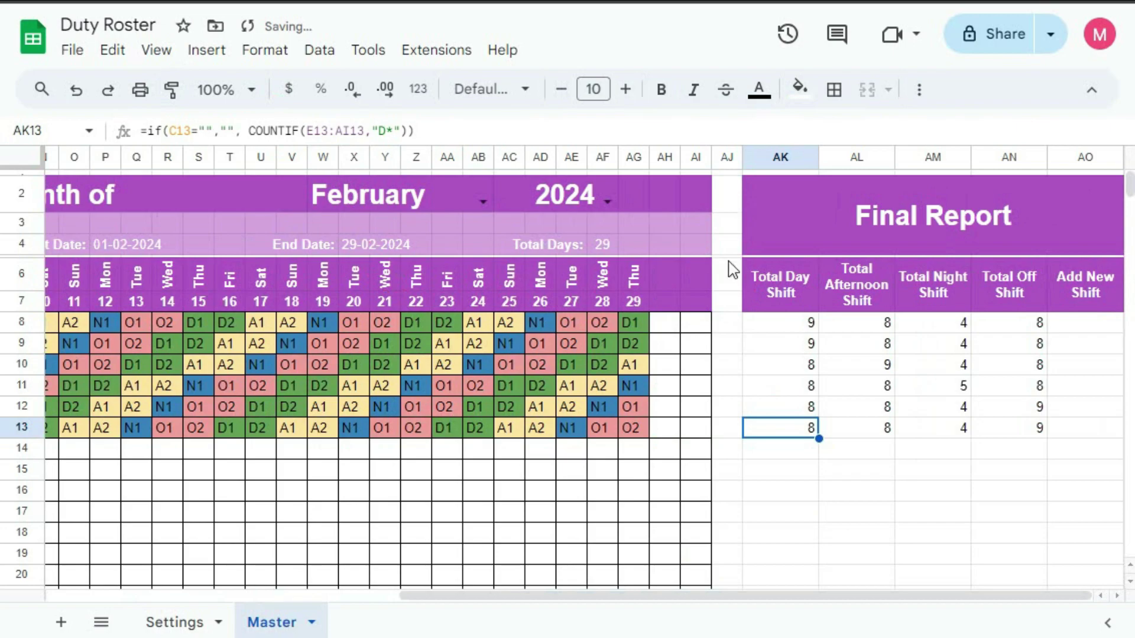
# Step: Narrow the blank column AJ between the roster and the Final Report
pyautogui.moveTo(743, 158); pyautogui.dragTo(735, 157)
pyautogui.press('Down')
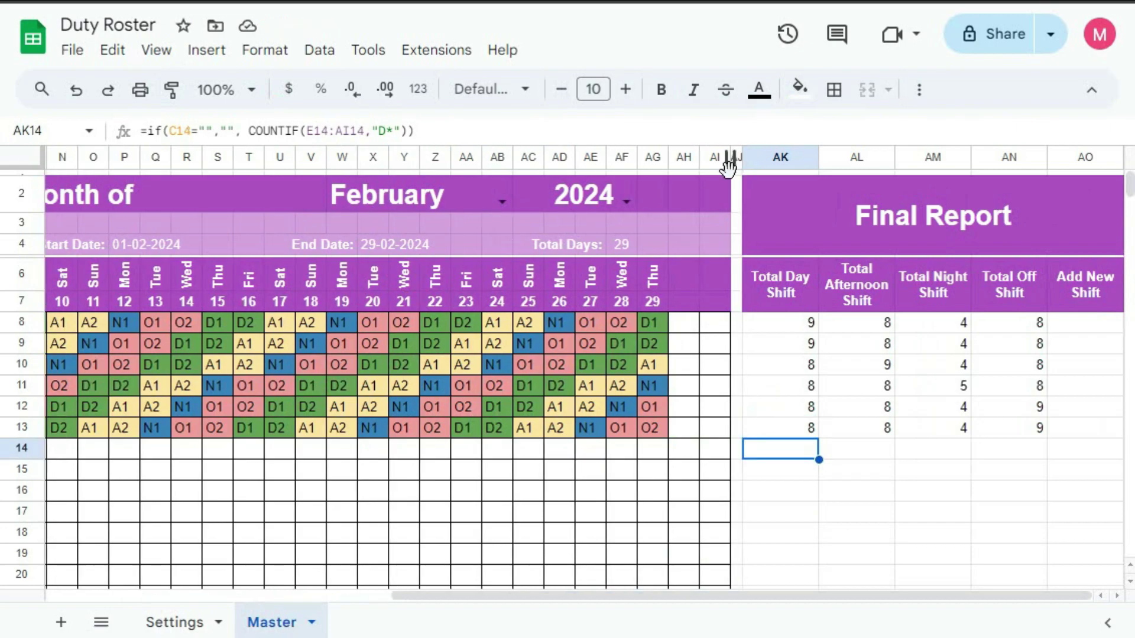
pyautogui.click(833, 512)
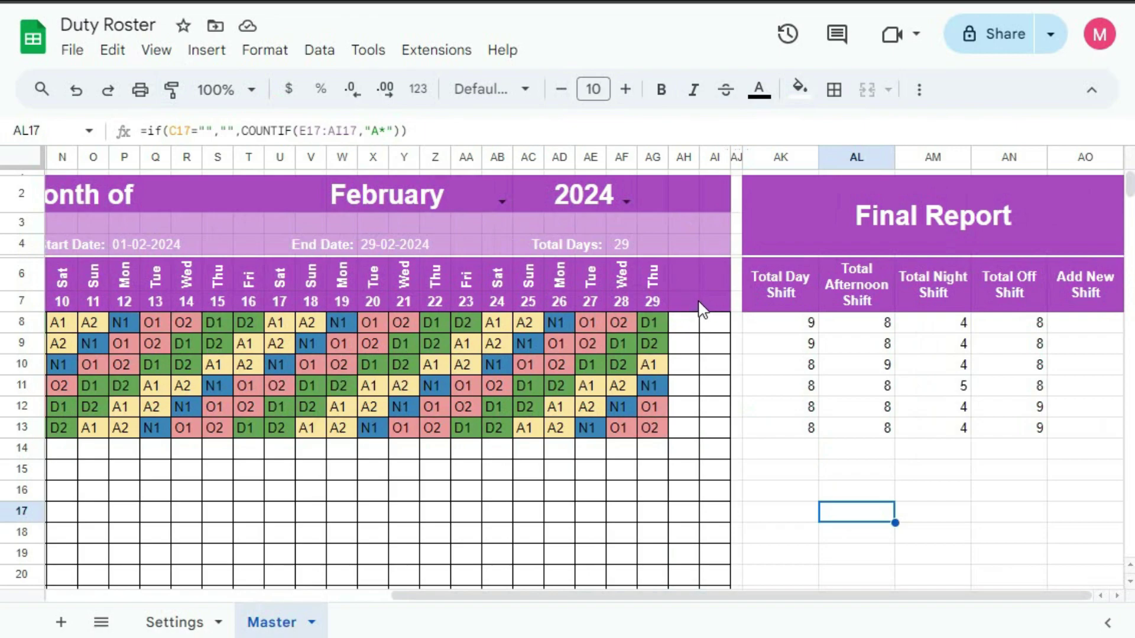
# Step: Look over the empty employee name rows below Employee-10 and select the first one, B18
pyautogui.moveTo(819, 595); pyautogui.dragTo(379, 597)
pyautogui.scroll(-5, 107, 379)
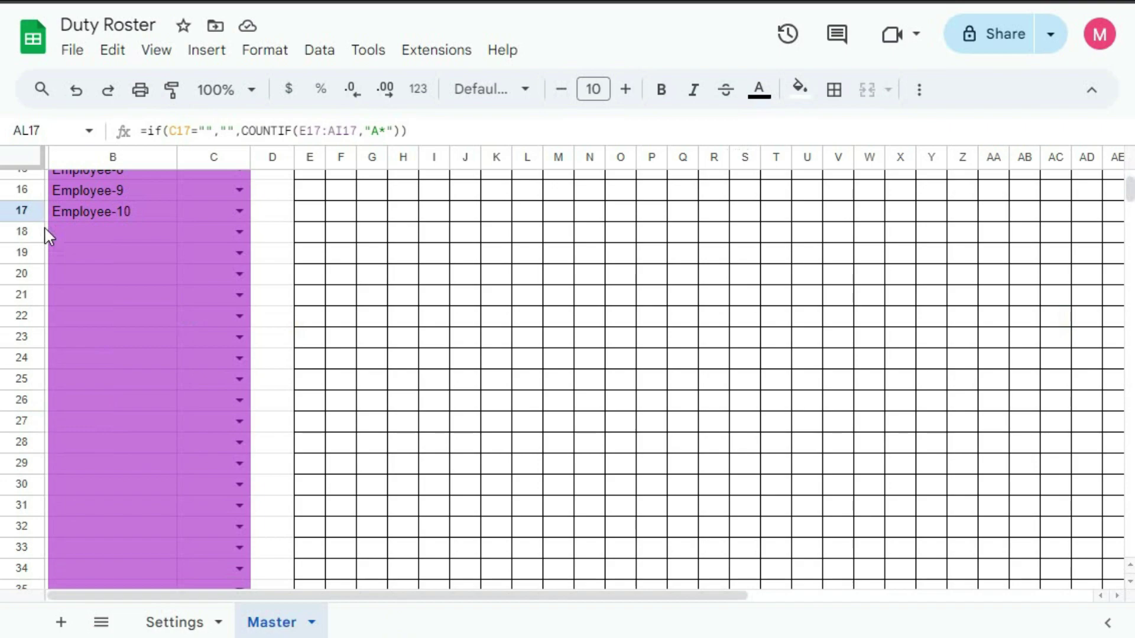
pyautogui.moveTo(97, 230); pyautogui.dragTo(111, 557)
pyautogui.scroll(5, 126, 488)
pyautogui.scroll(2, 126, 488)
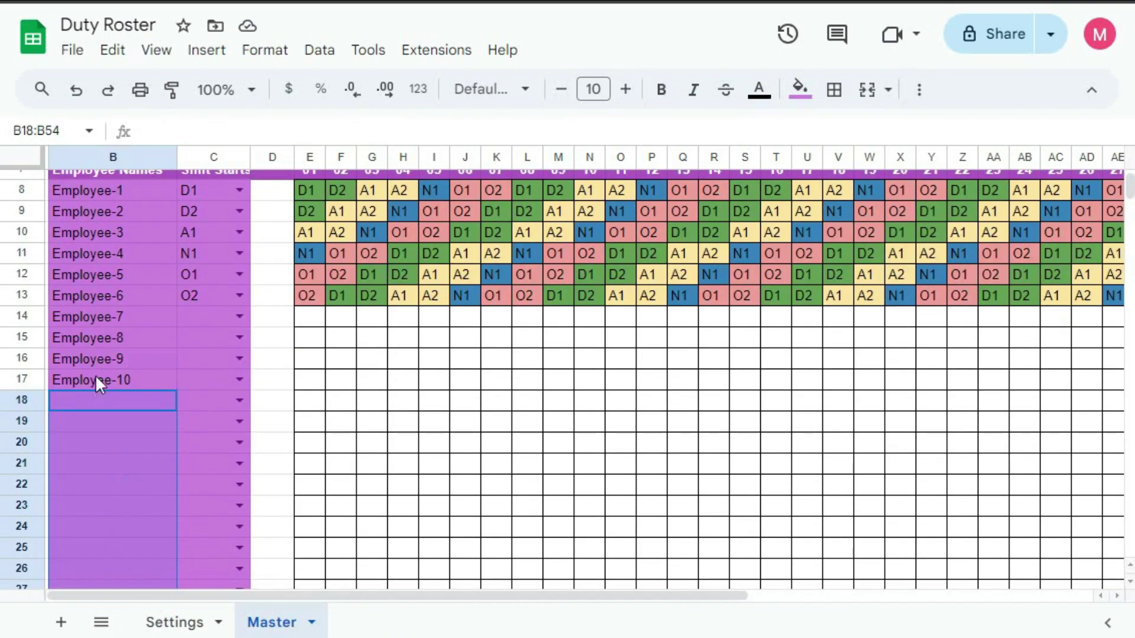
pyautogui.click(78, 402)
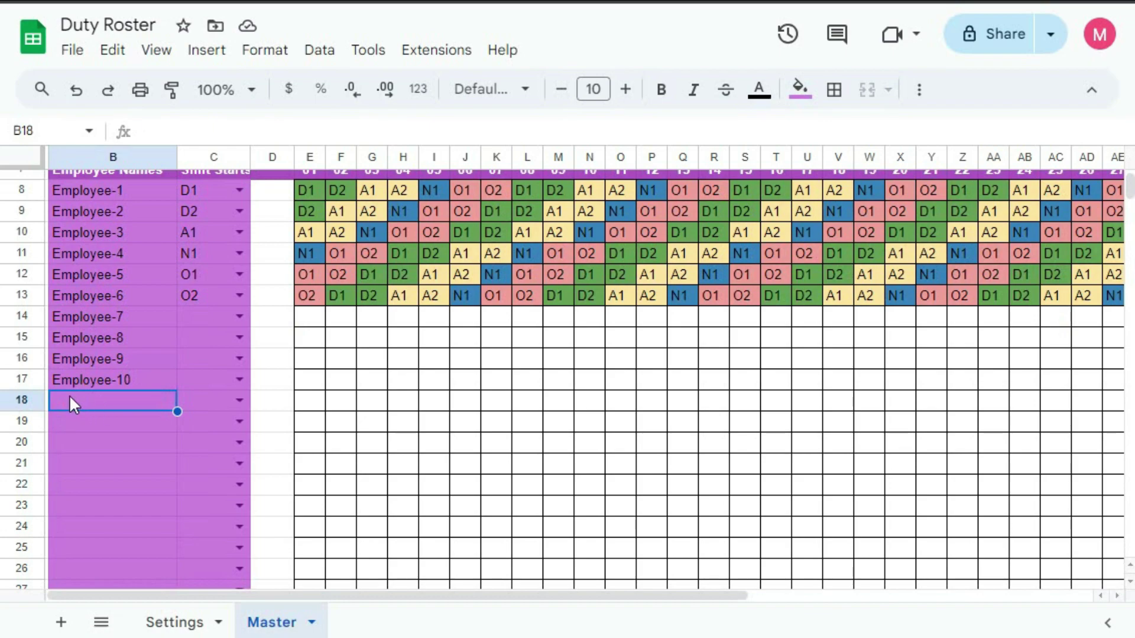